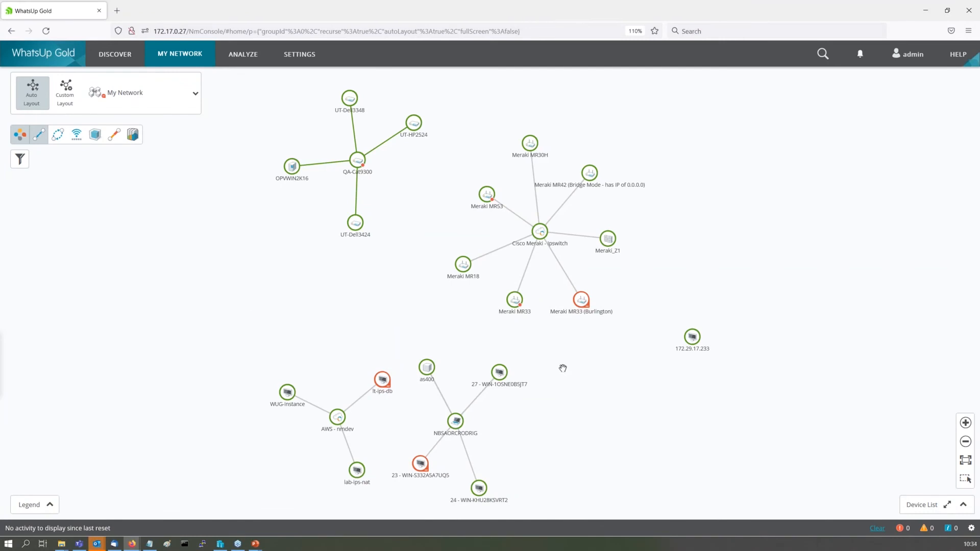
# - Review the details of QA-Cat9300, NBSAORCRODRIG, AWS - nmdev and the Cisco Meraki switch's devices
pyautogui.click(356, 162)
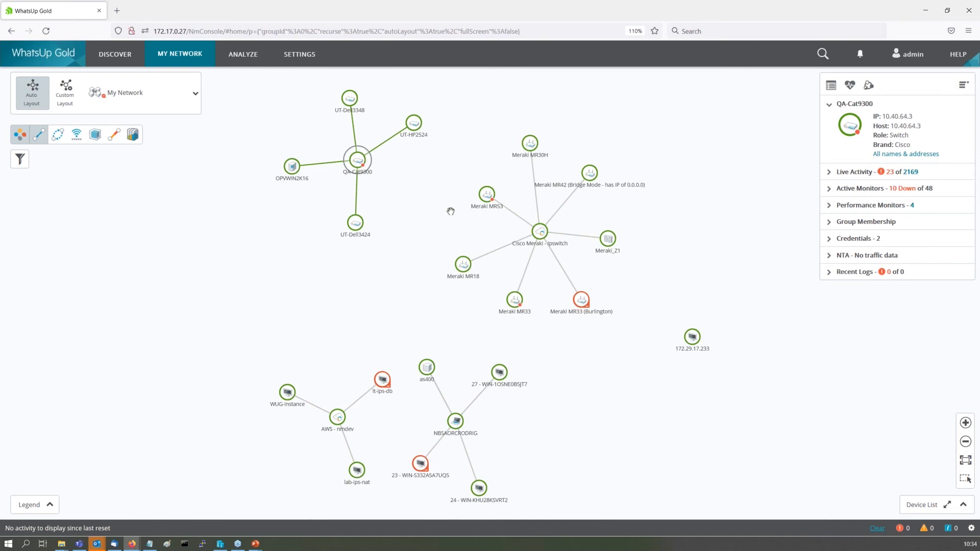
pyautogui.click(490, 425)
pyautogui.click(456, 421)
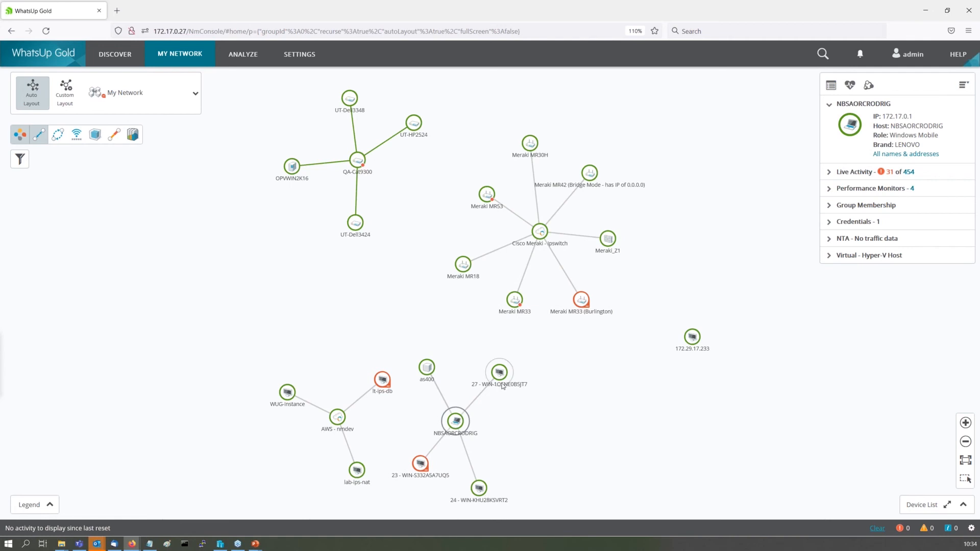
pyautogui.click(354, 398)
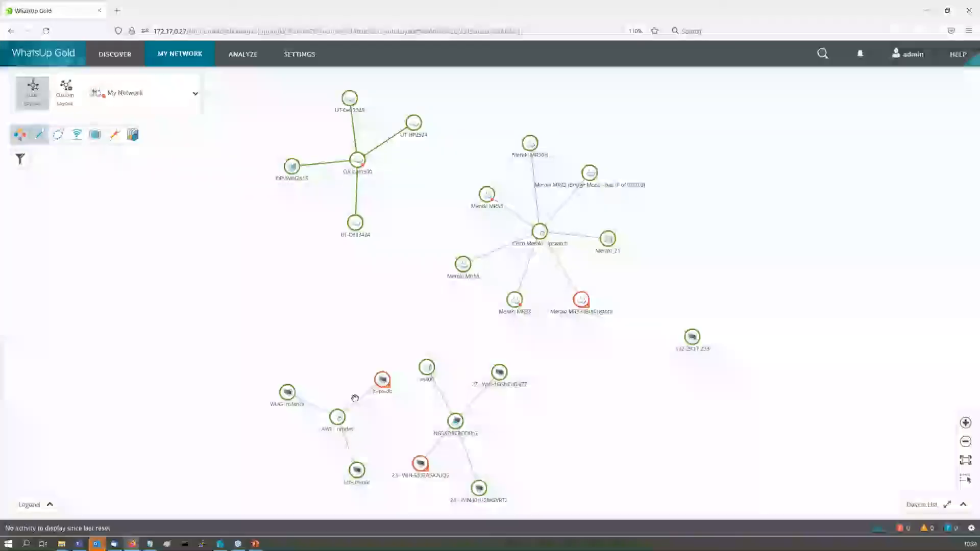
pyautogui.click(340, 421)
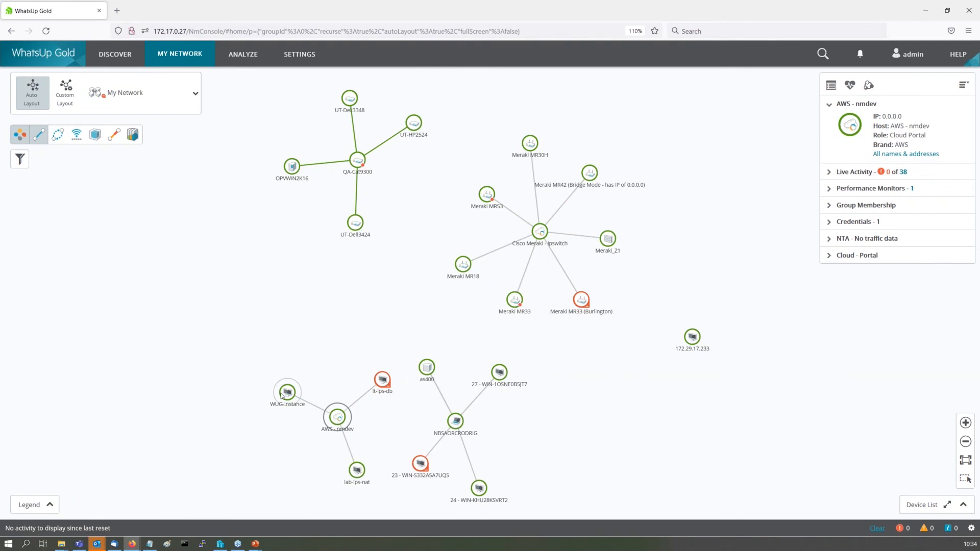
pyautogui.click(512, 301)
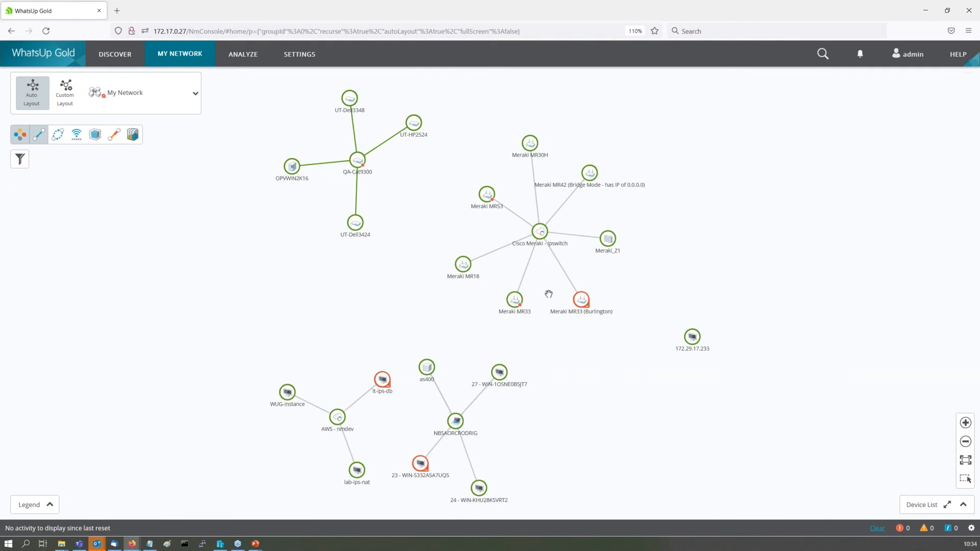
pyautogui.click(547, 242)
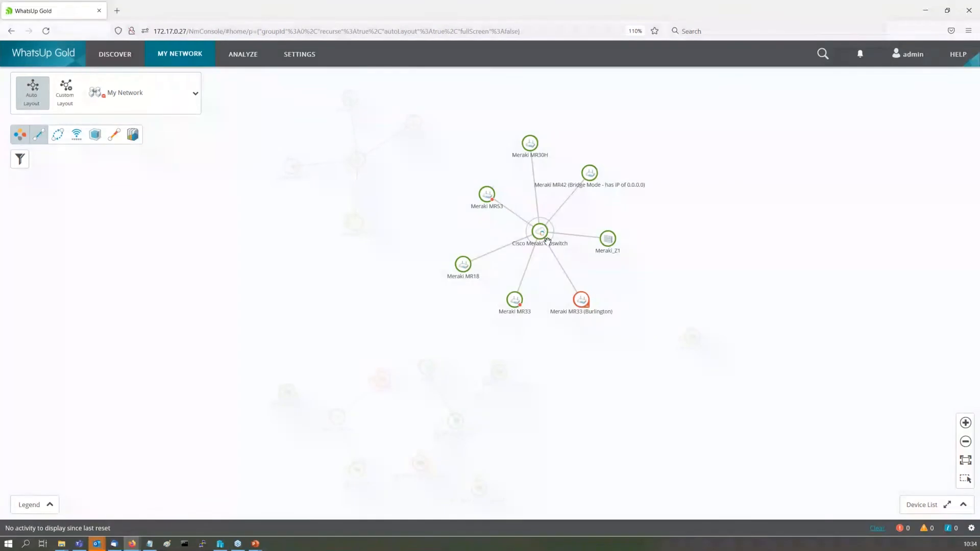
pyautogui.click(547, 241)
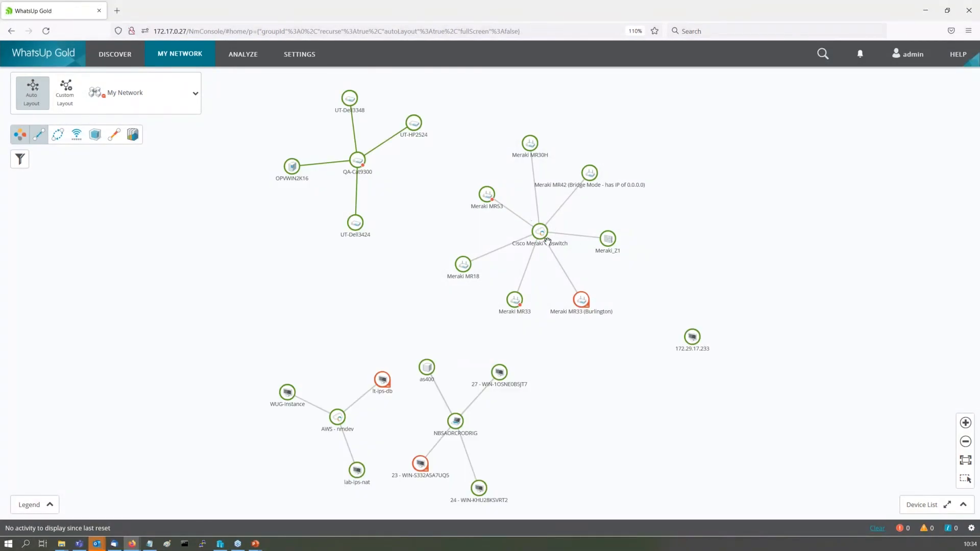
# - Pull nodes 27, as400, 23 and 24 in tight around the NBSAORCRODRIG hub
pyautogui.moveTo(498, 377); pyautogui.dragTo(512, 398)
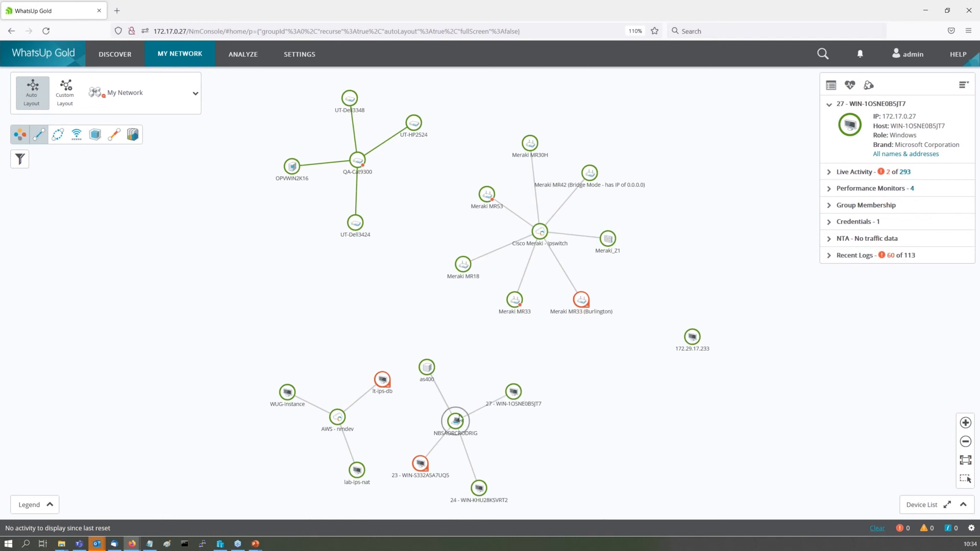
pyautogui.moveTo(459, 418); pyautogui.dragTo(469, 406)
pyautogui.moveTo(427, 367); pyautogui.dragTo(465, 357)
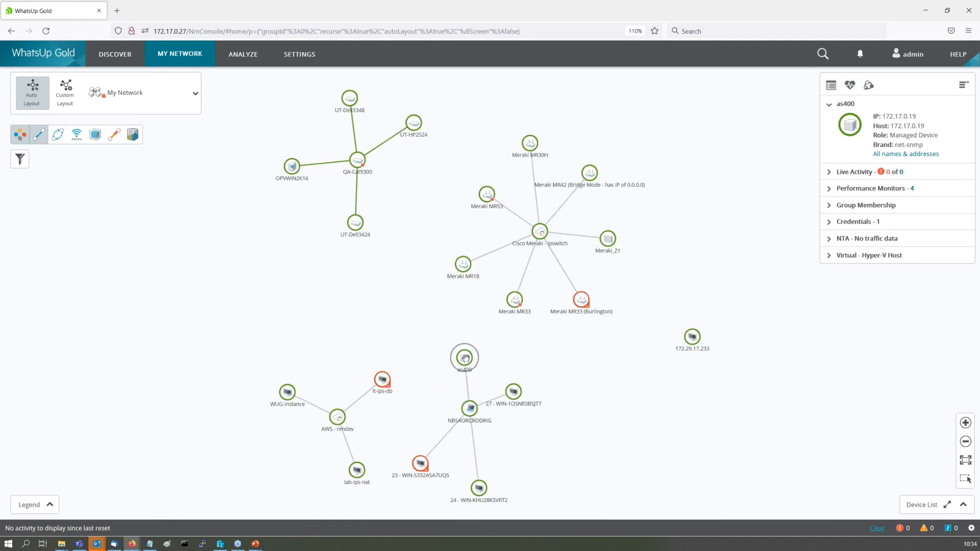
pyautogui.moveTo(426, 471); pyautogui.dragTo(437, 445)
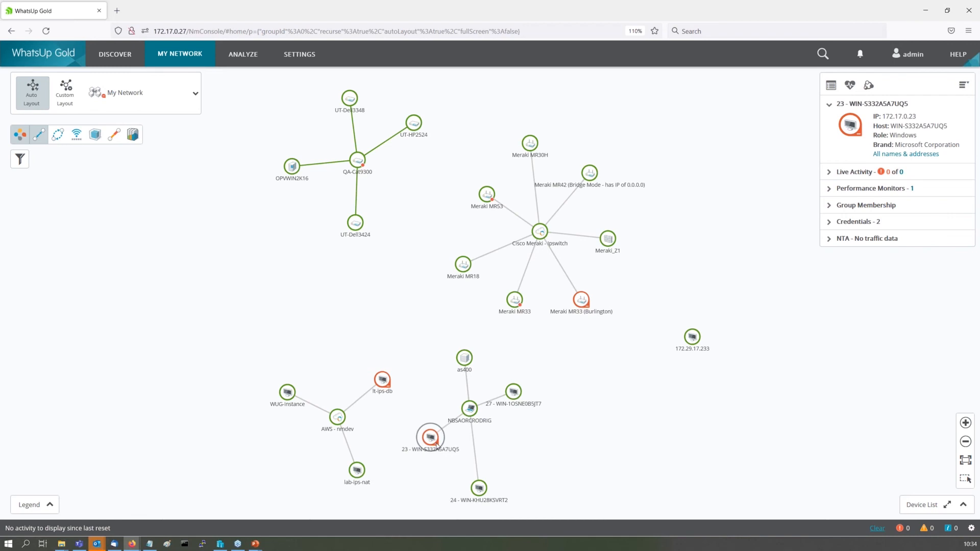
pyautogui.moveTo(479, 487); pyautogui.dragTo(493, 449)
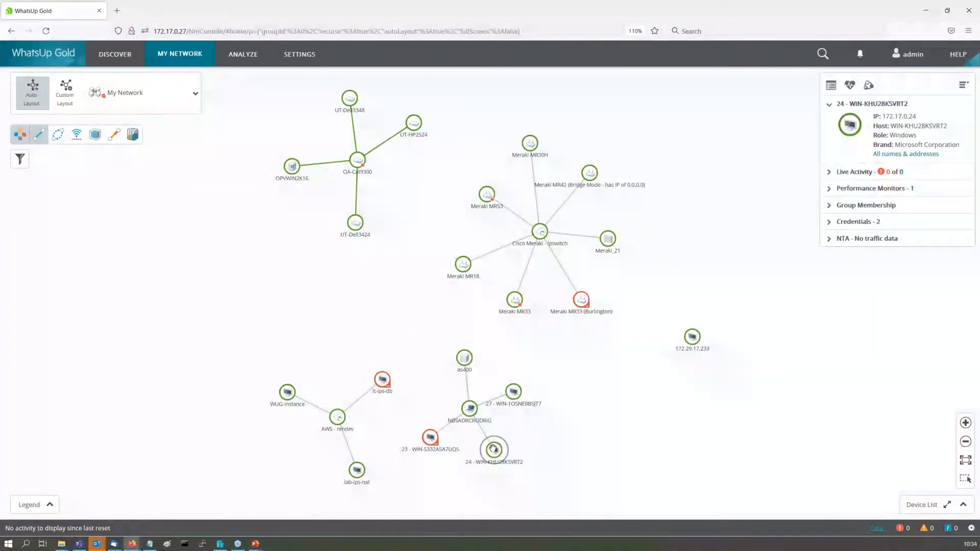
pyautogui.click(493, 449)
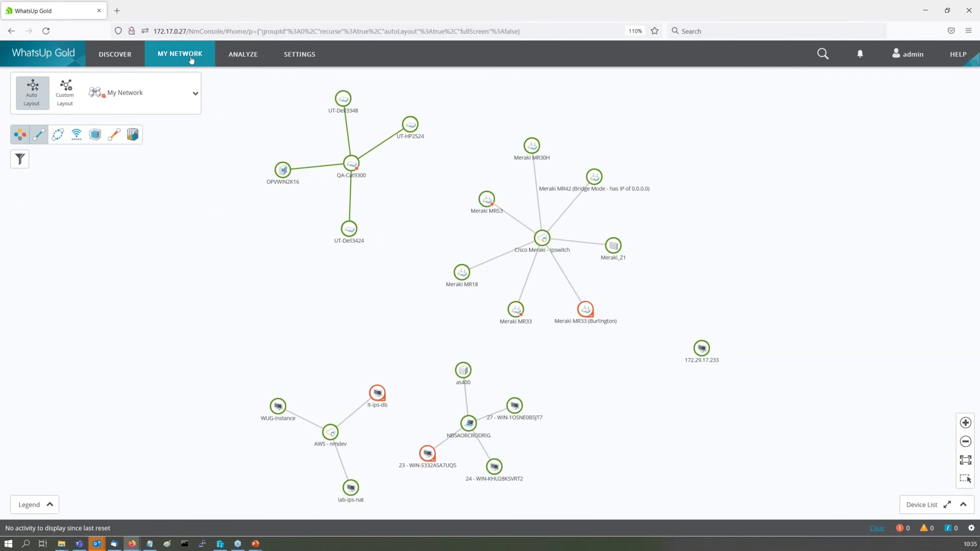
# - Look through the DISCOVER, ANALYZE and SETTINGS menus, ending on DISCOVER's New Scan option
pyautogui.click(118, 56)
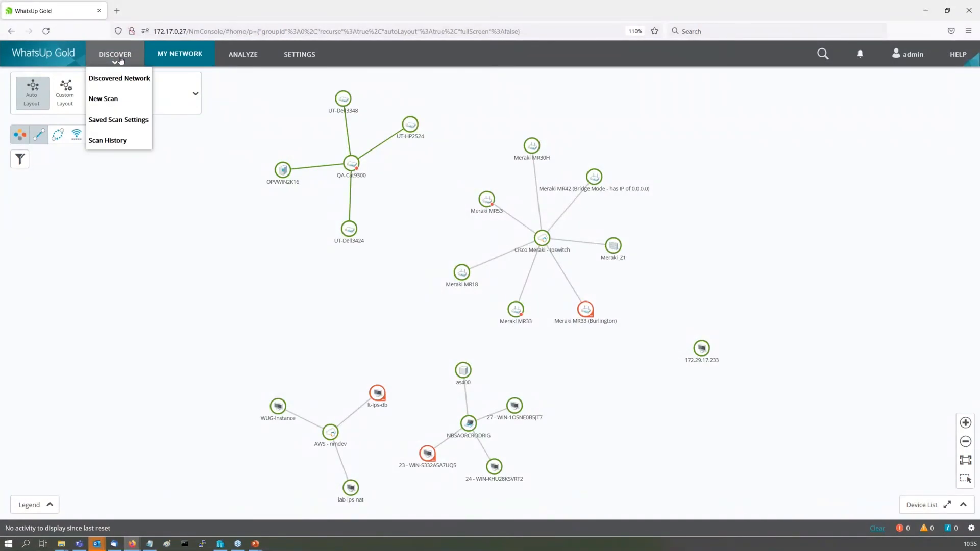
pyautogui.click(242, 57)
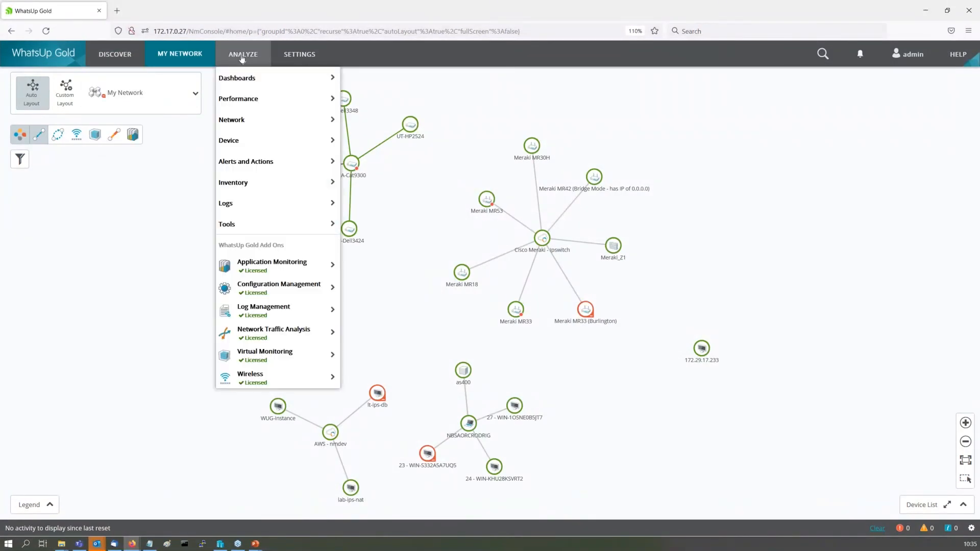
pyautogui.moveTo(246, 76)
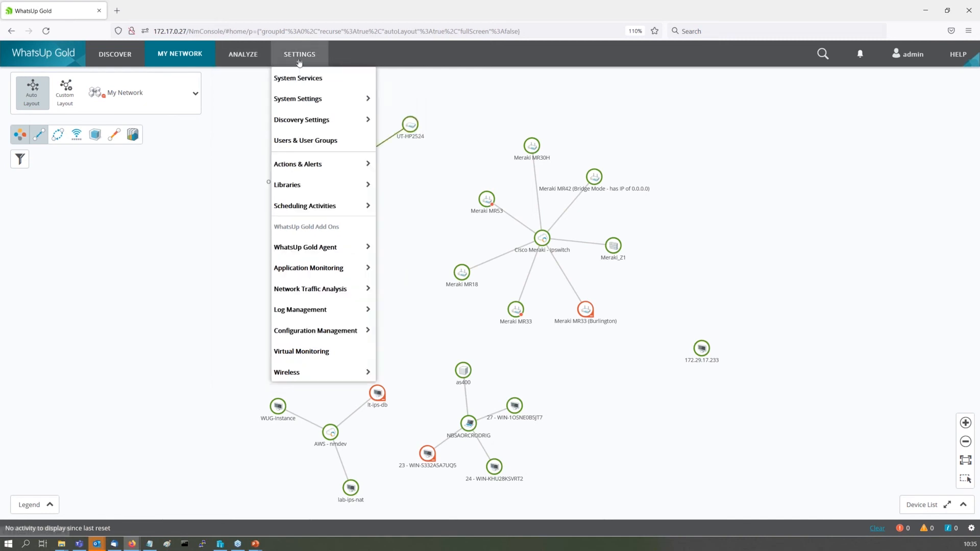
pyautogui.moveTo(300, 63)
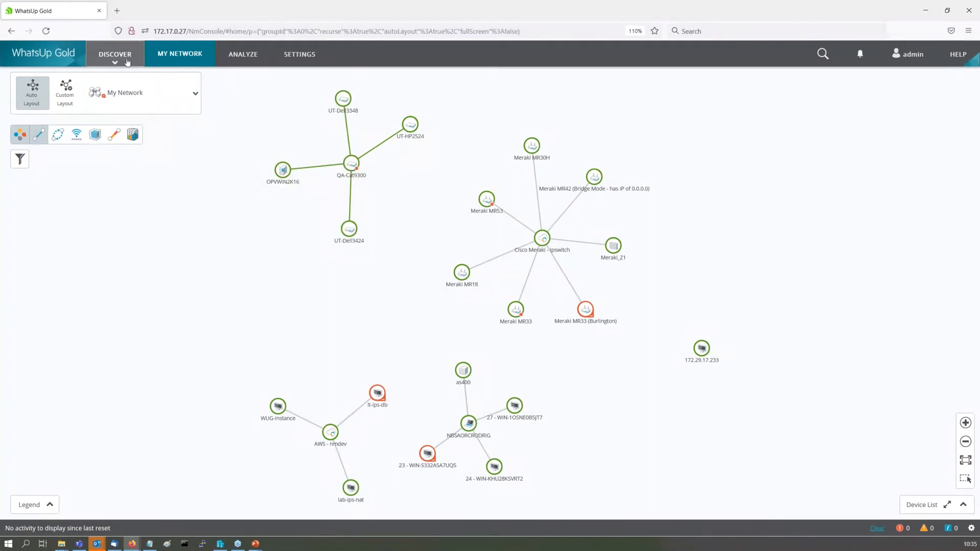
pyautogui.moveTo(127, 61)
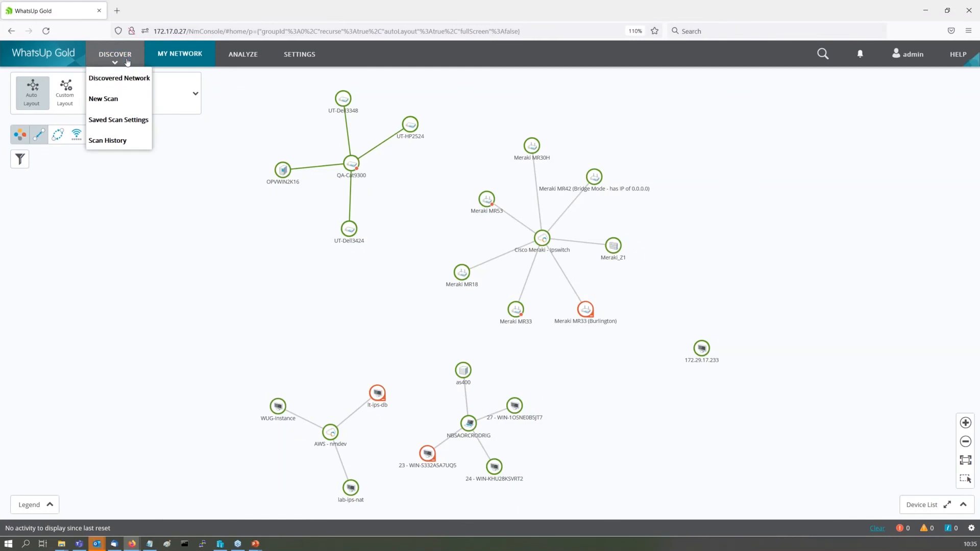
# - Start a New Scan of 172.17.1.0/24 only, excluding Gateway IP and Local subnet
pyautogui.click(124, 100)
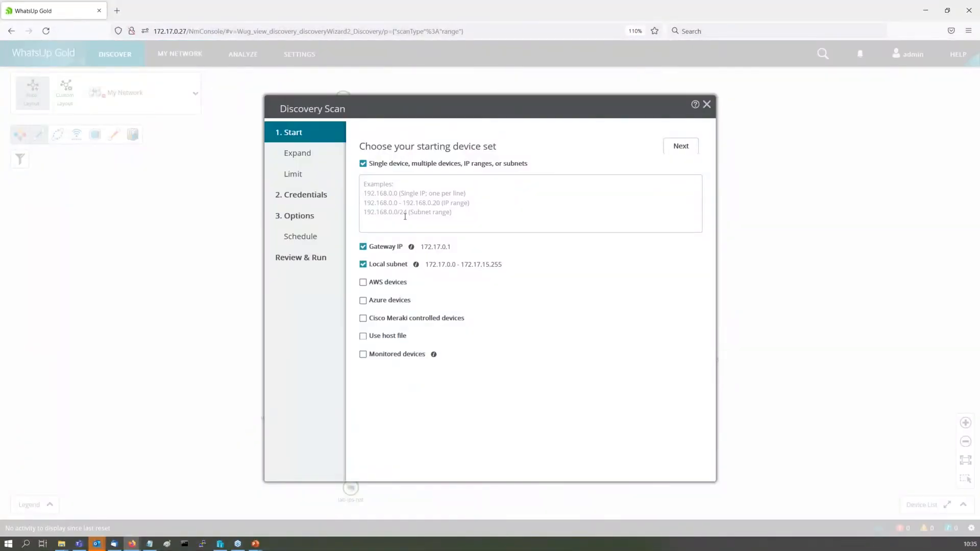
pyautogui.hotkey('ctrl', '+')
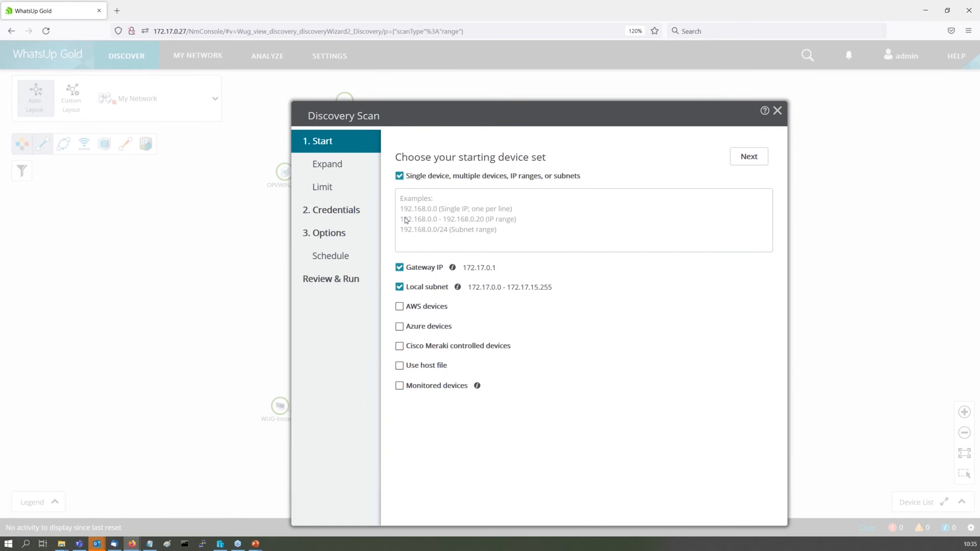
pyautogui.click(499, 218)
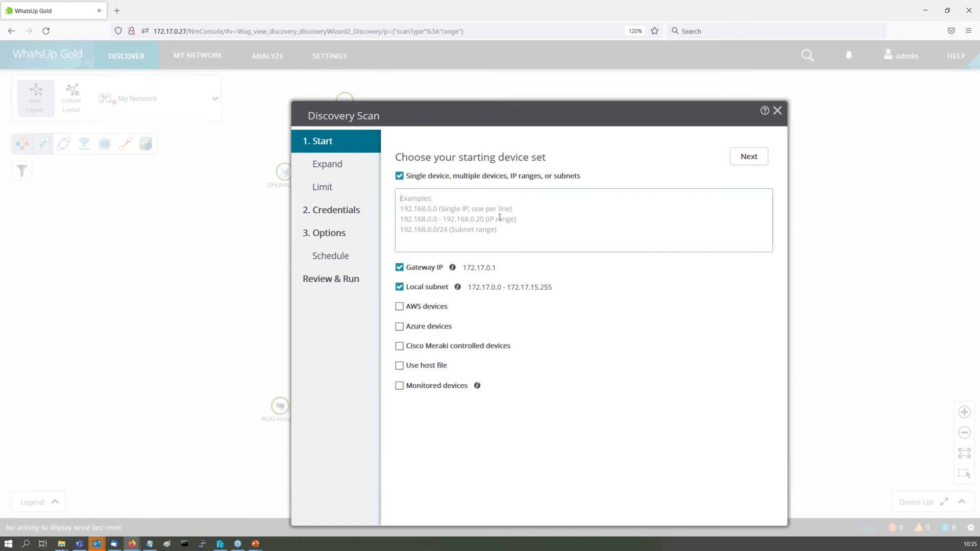
pyautogui.write('172.')
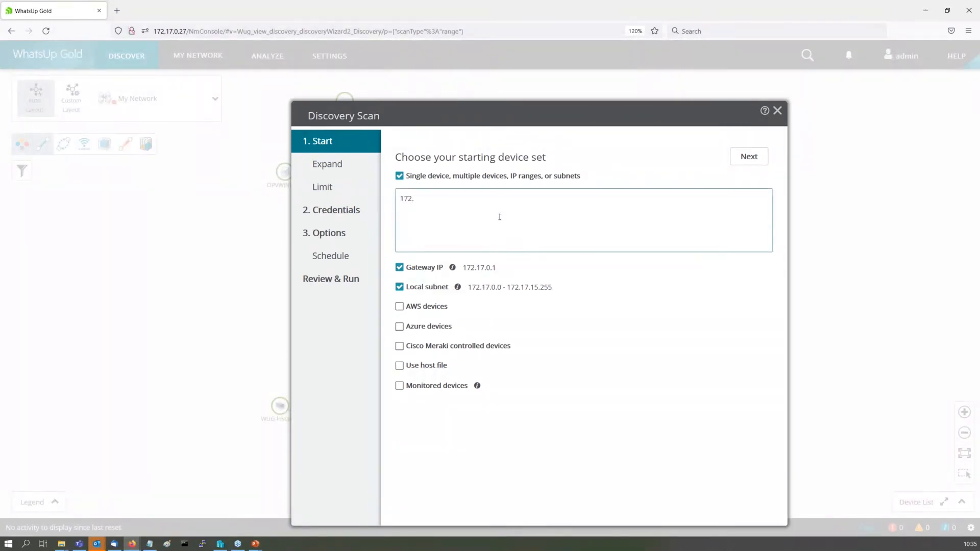
pyautogui.write('17.1.0/24')
pyautogui.click(398, 267)
pyautogui.click(399, 286)
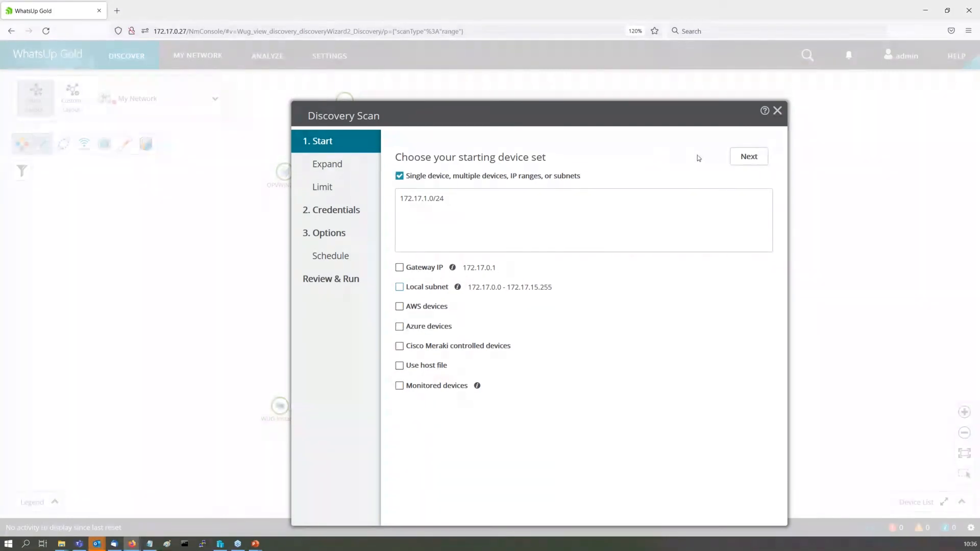
pyautogui.click(751, 159)
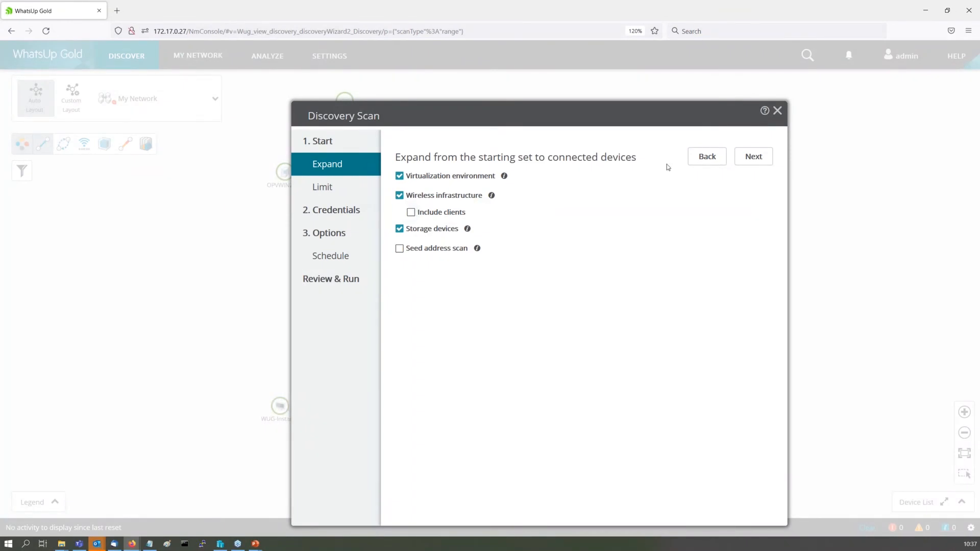
# - Pass the Expand and Limit pages with their default settings
pyautogui.click(752, 156)
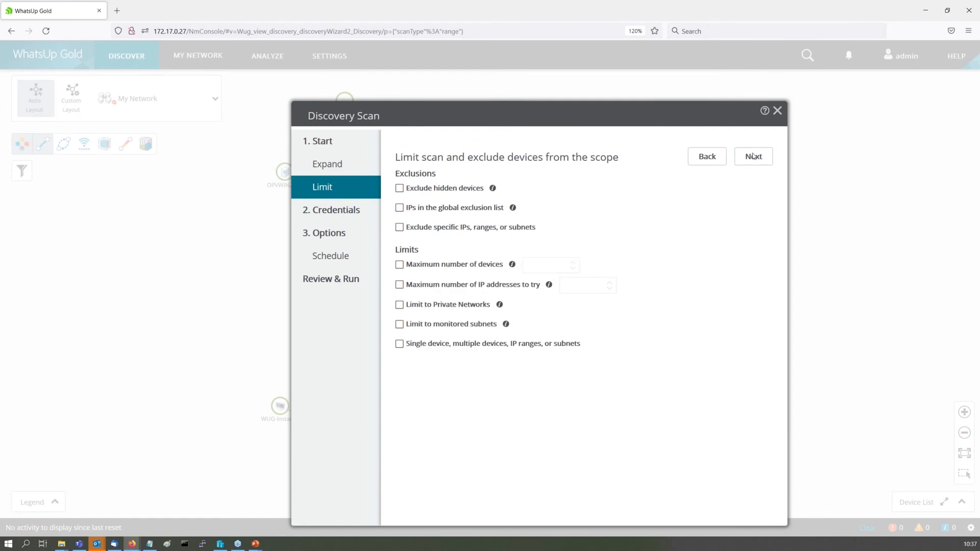
pyautogui.click(750, 157)
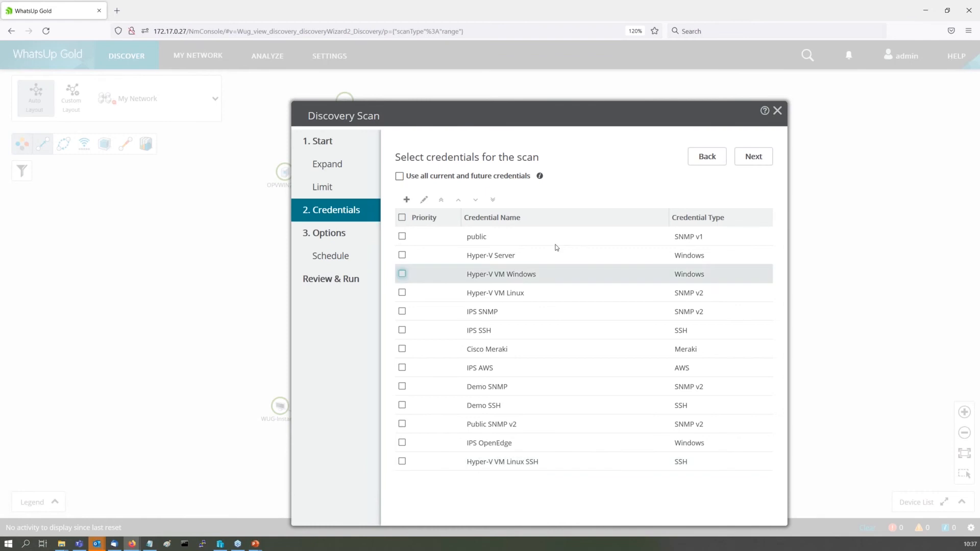
pyautogui.click(411, 202)
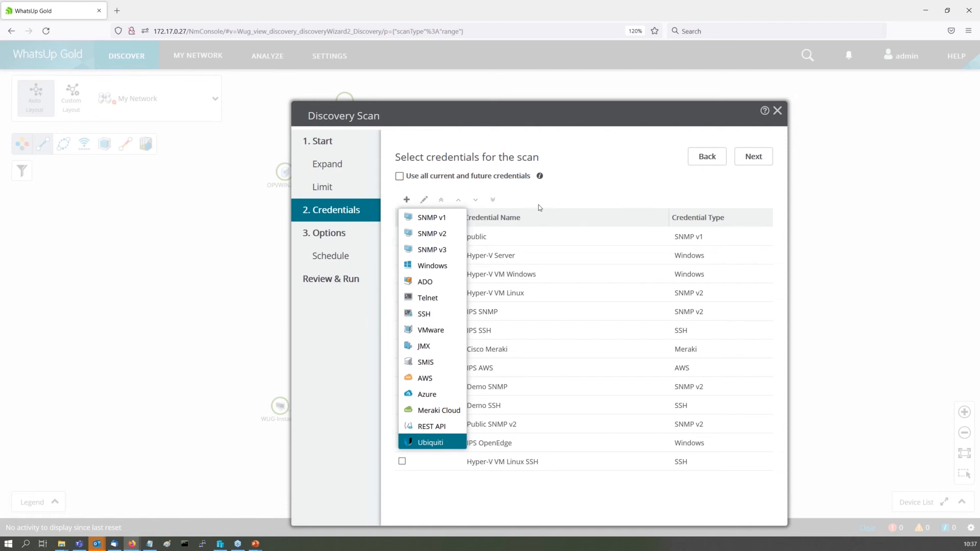
pyautogui.click(445, 234)
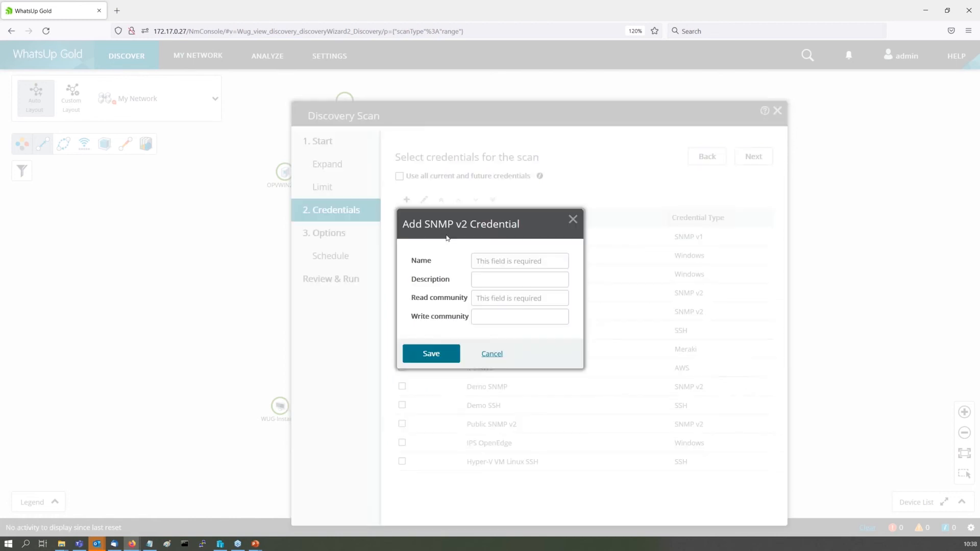
pyautogui.click(494, 256)
pyautogui.write('Demo')
pyautogui.press('Tab')
pyautogui.press('Tab')
pyautogui.write('d')
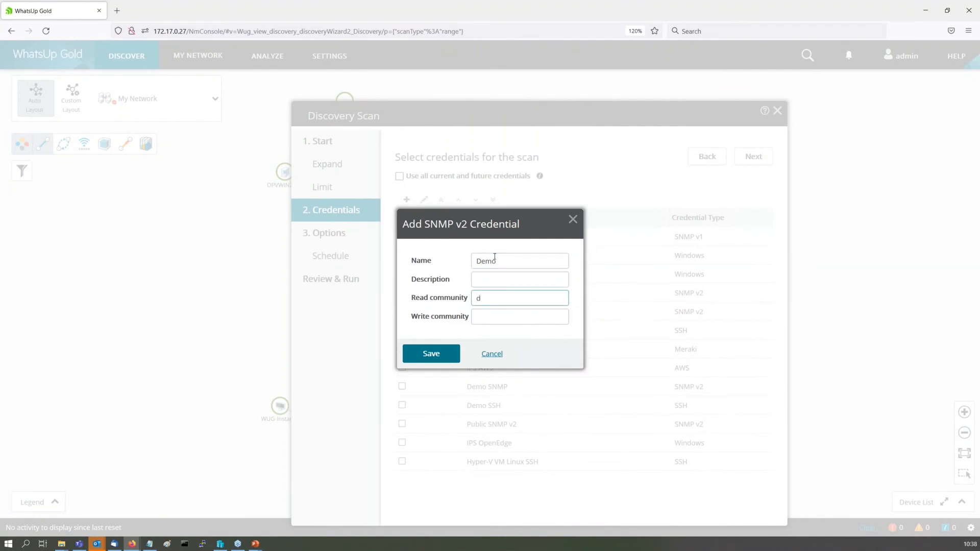
pyautogui.write('emo-snmp')
pyautogui.press('Tab')
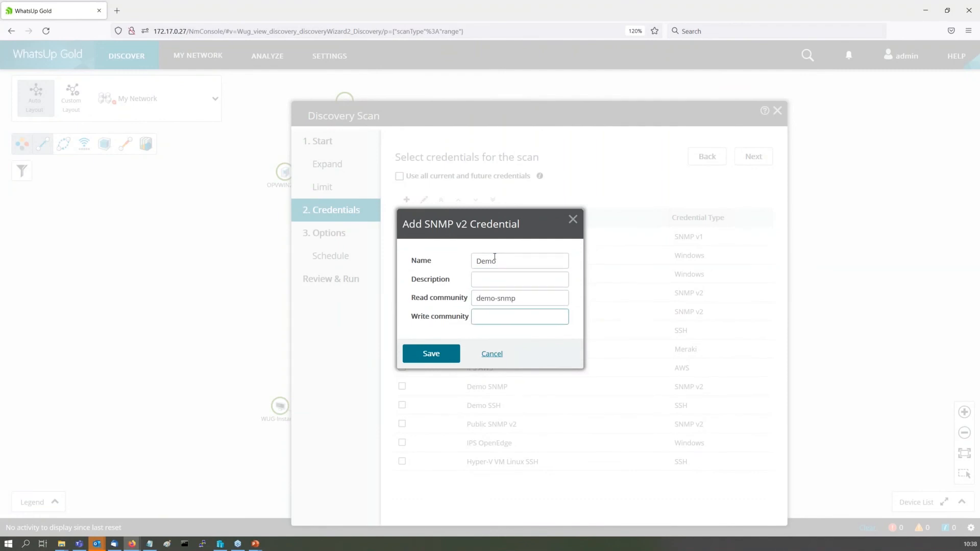
pyautogui.click(441, 360)
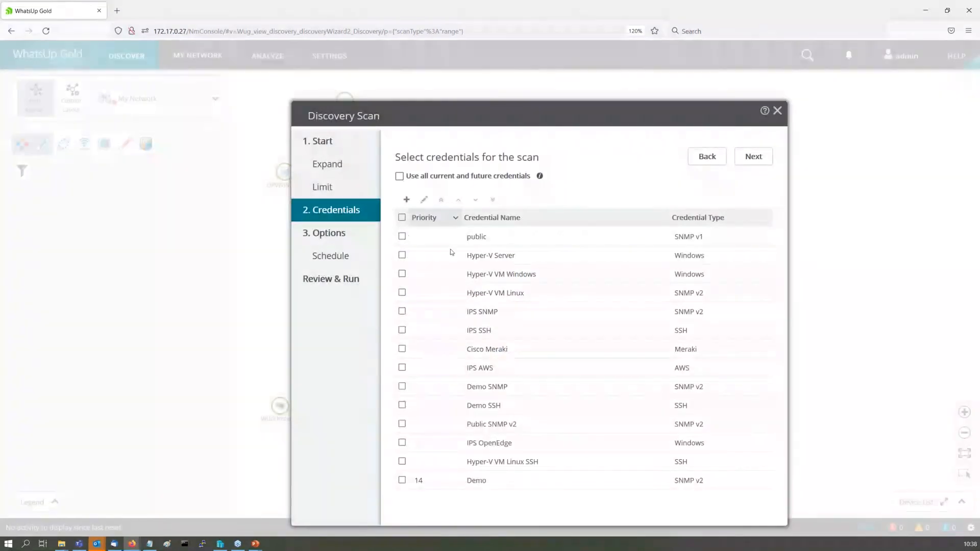
# - Add a Windows credential named Demo Windows with a local username and password
pyautogui.click(407, 200)
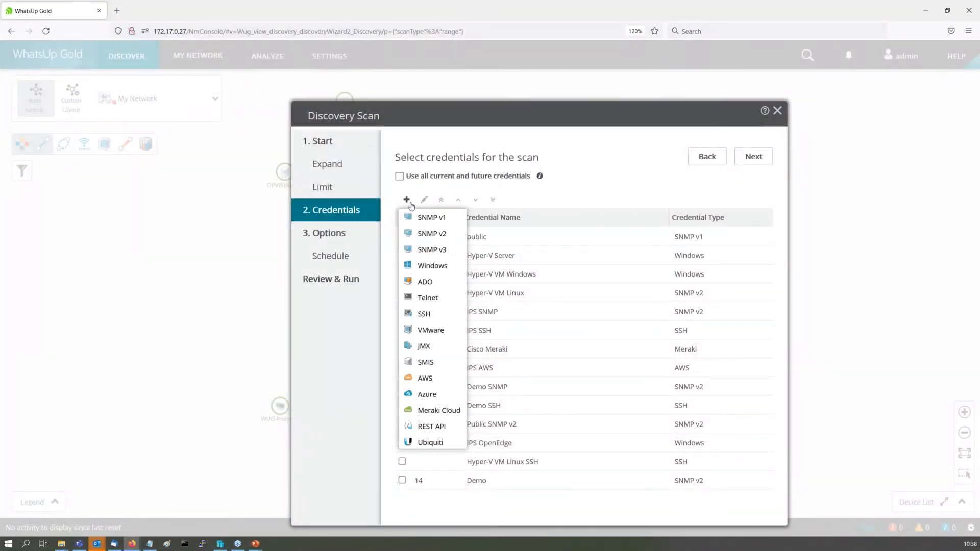
pyautogui.click(436, 266)
pyautogui.click(510, 253)
pyautogui.write('Dmeo')
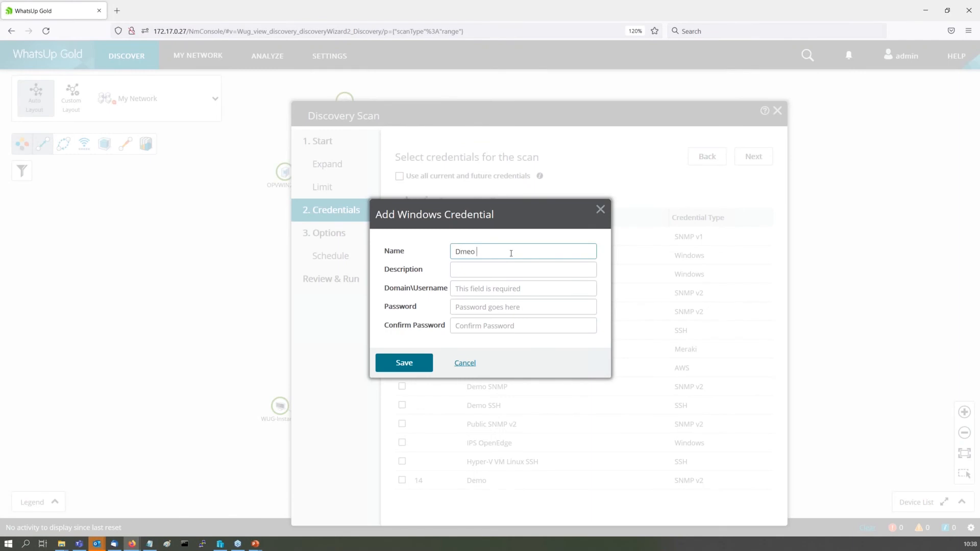
pyautogui.press('BackSpace')
pyautogui.press('BackSpace')
pyautogui.press('BackSpace')
pyautogui.press('BackSpace')
pyautogui.write('emo Windows')
pyautogui.click(503, 290)
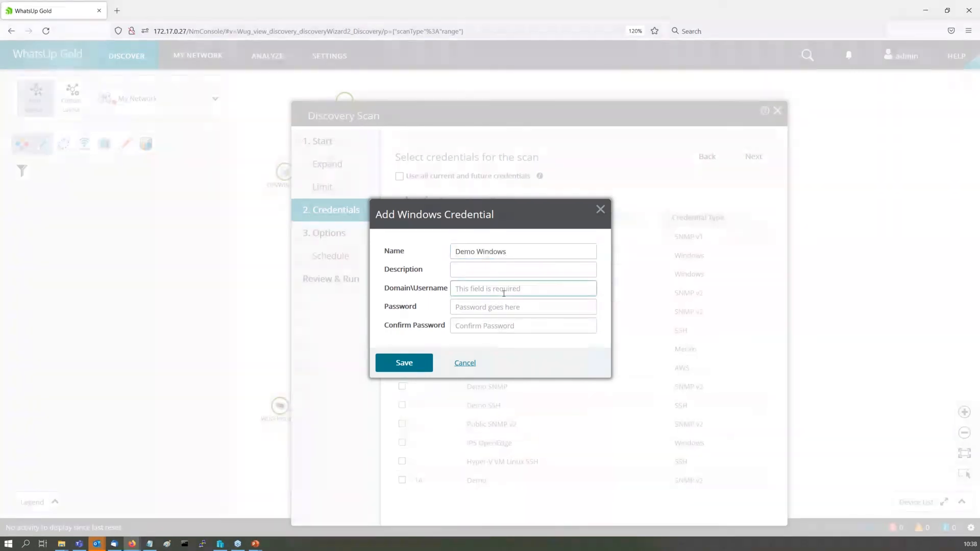
pyautogui.write('.\\usuario')
pyautogui.press('Tab')
pyautogui.write('•••••')
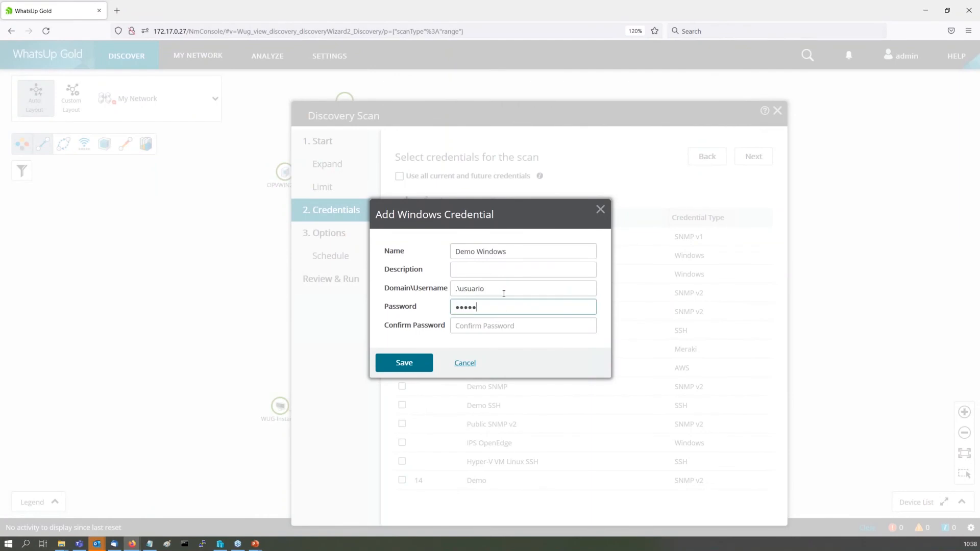
pyautogui.press('Tab')
pyautogui.write('•••••')
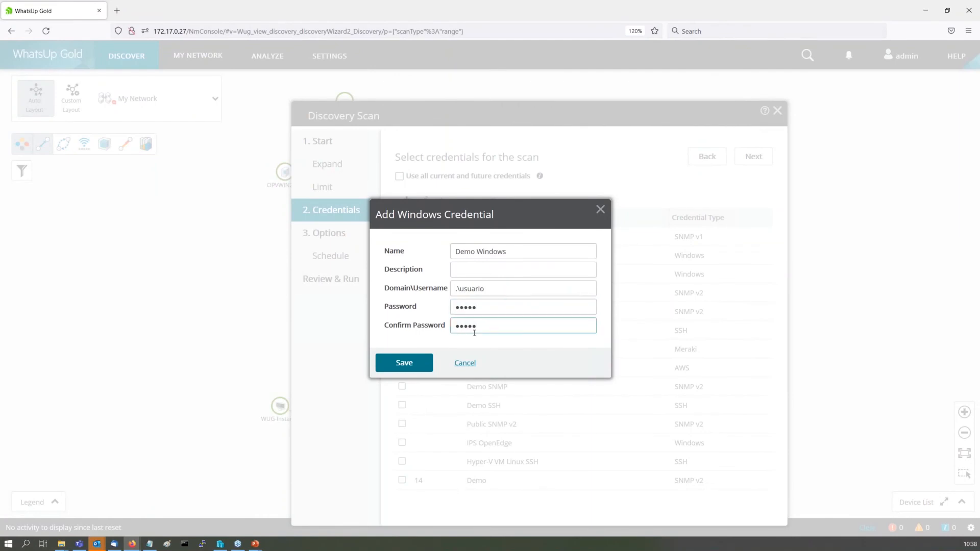
pyautogui.click(421, 364)
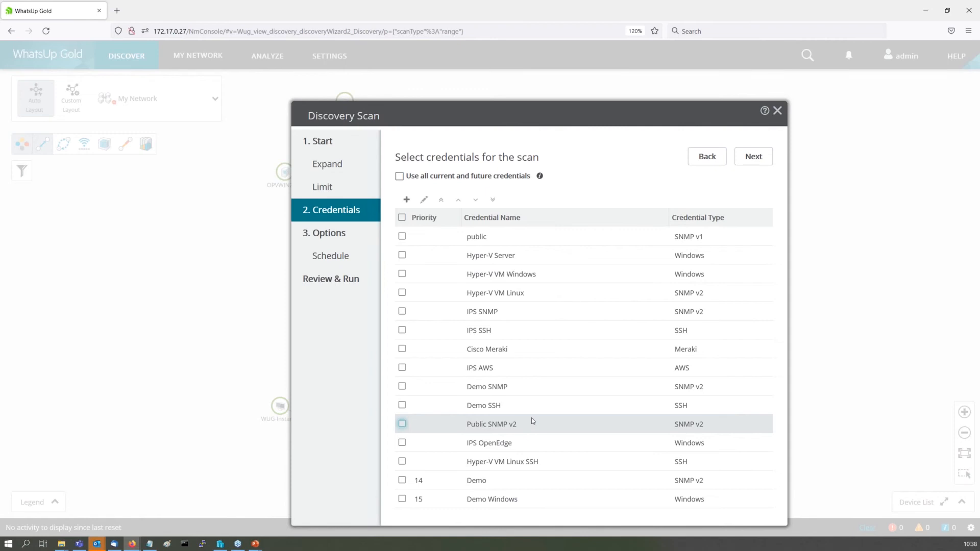
# - Use the Demo, Demo Windows and Hyper-V VM Linux credentials for the scan
pyautogui.click(402, 480)
pyautogui.click(402, 499)
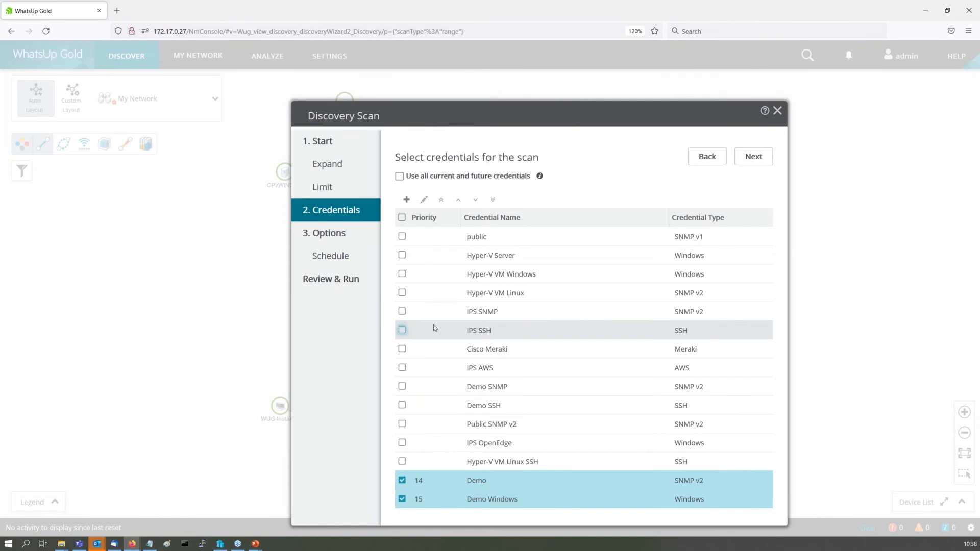
pyautogui.click(402, 292)
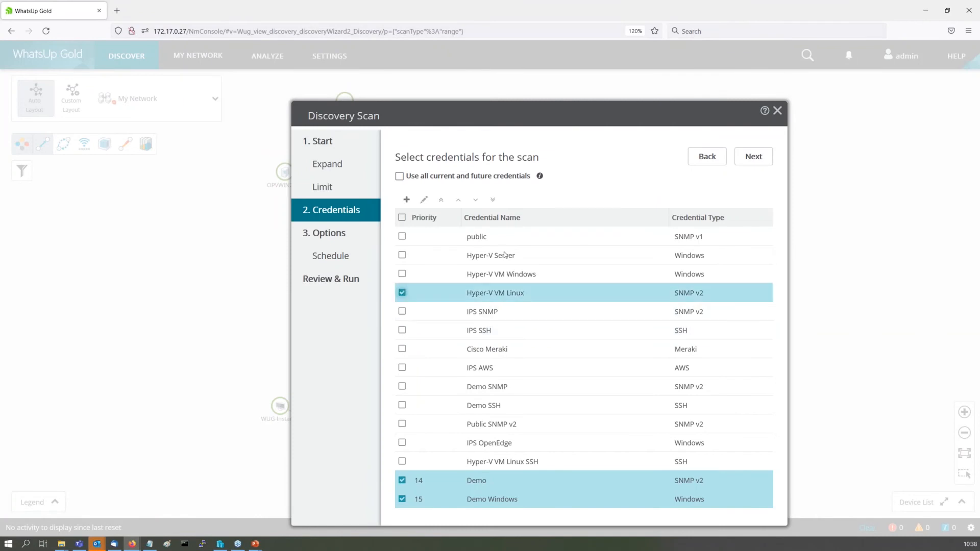
pyautogui.click(753, 157)
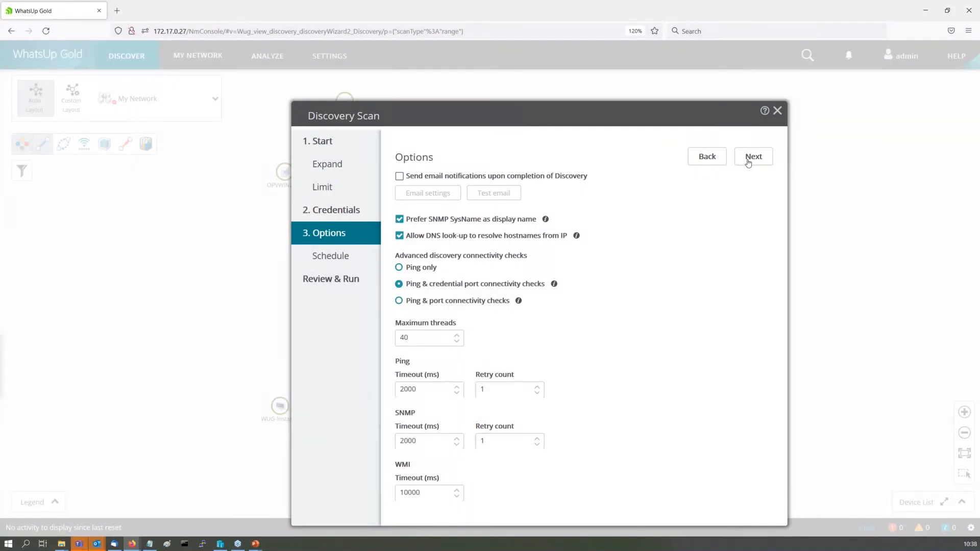
# - Accept the default scan options and advance to Schedule
pyautogui.click(748, 162)
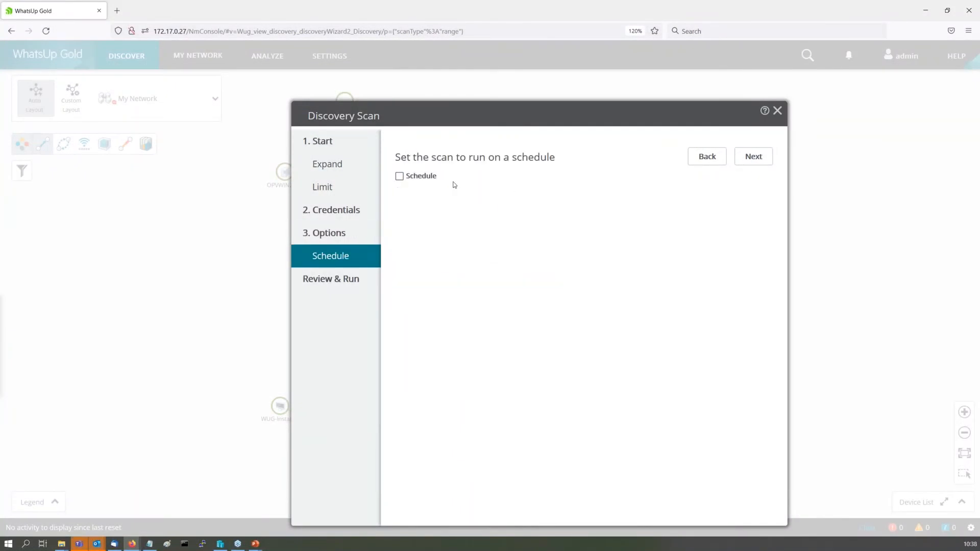
# - Toggle the Schedule checkbox on and back off so the scan runs only once
pyautogui.click(400, 177)
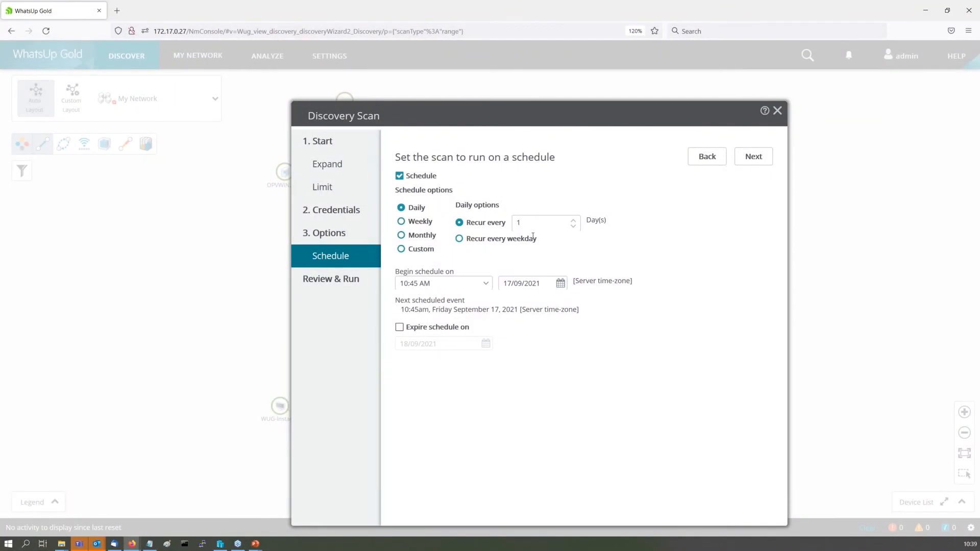
pyautogui.click(399, 175)
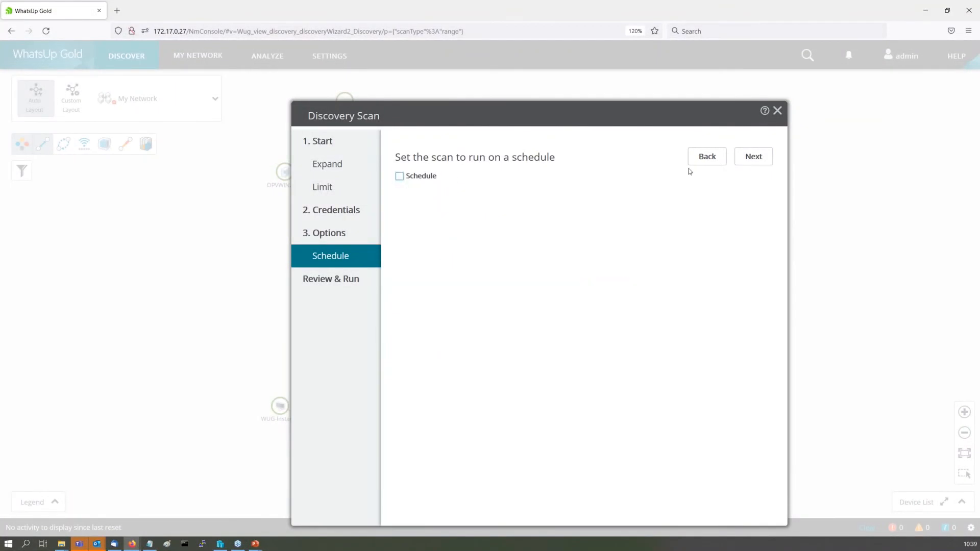
# - On Review & Run, name the scan Demo and choose Save & run now
pyautogui.click(748, 161)
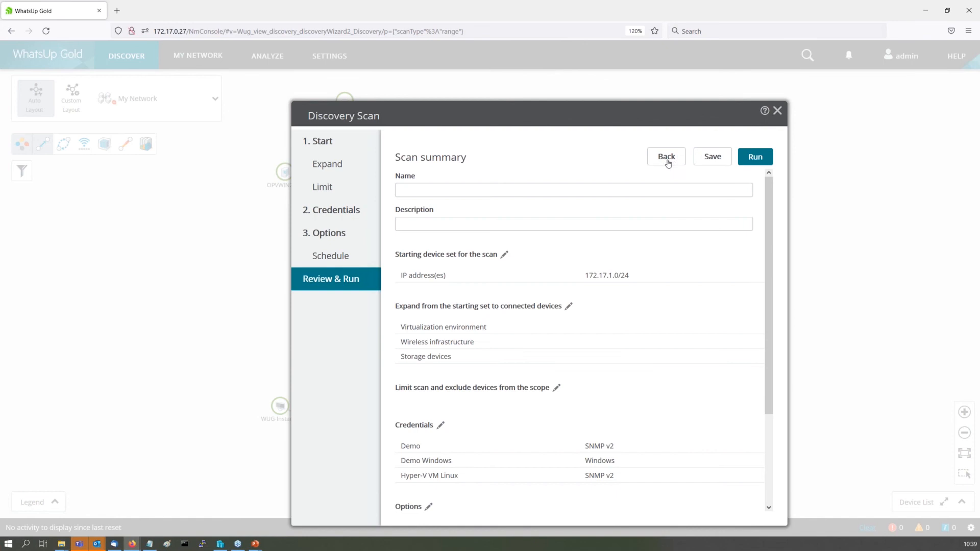
pyautogui.click(535, 192)
pyautogui.write('Demo')
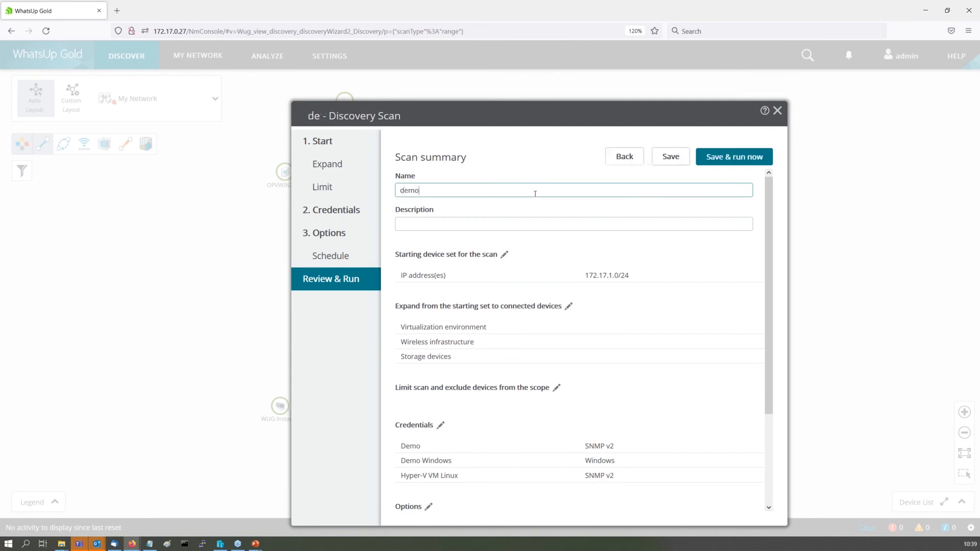
pyautogui.hotkey('ctrl', 'a')
pyautogui.write('De')
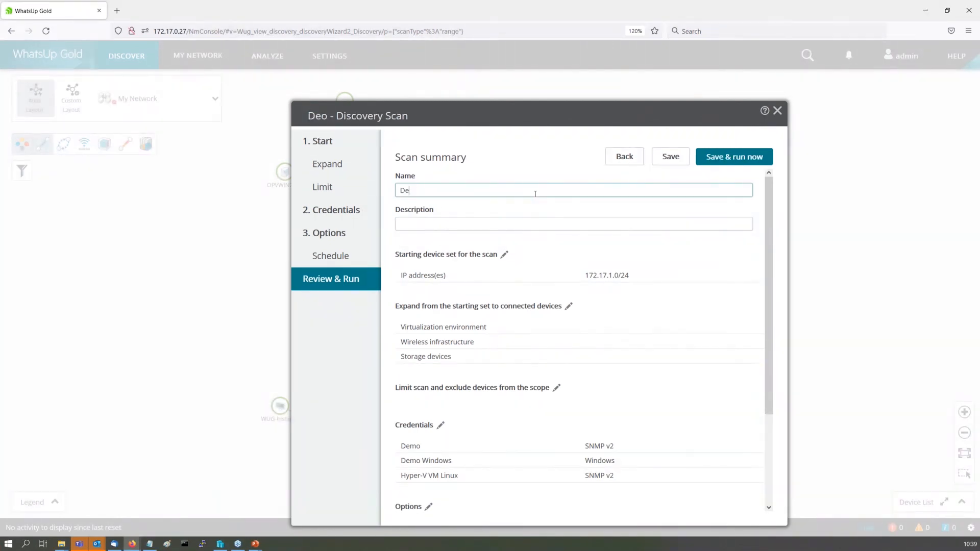
pyautogui.write('omo')
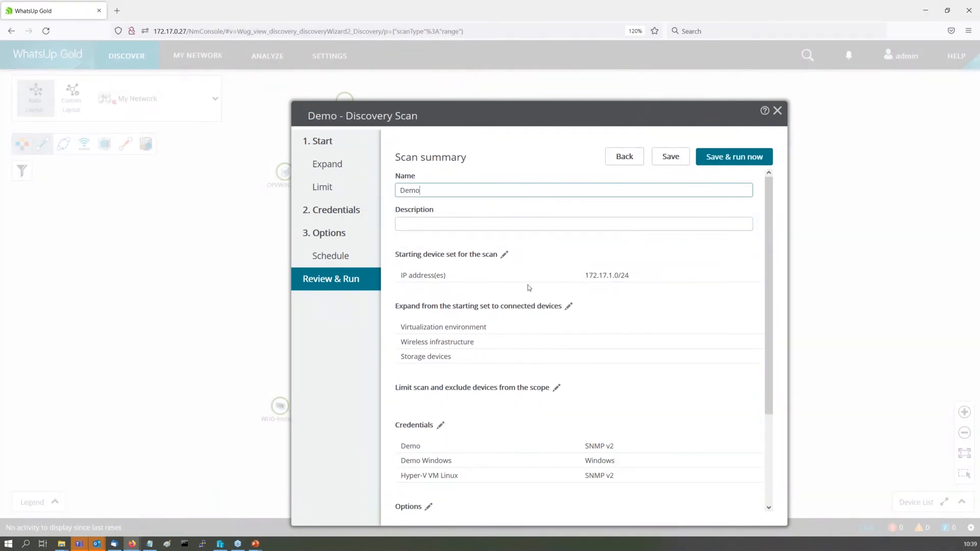
pyautogui.click(740, 166)
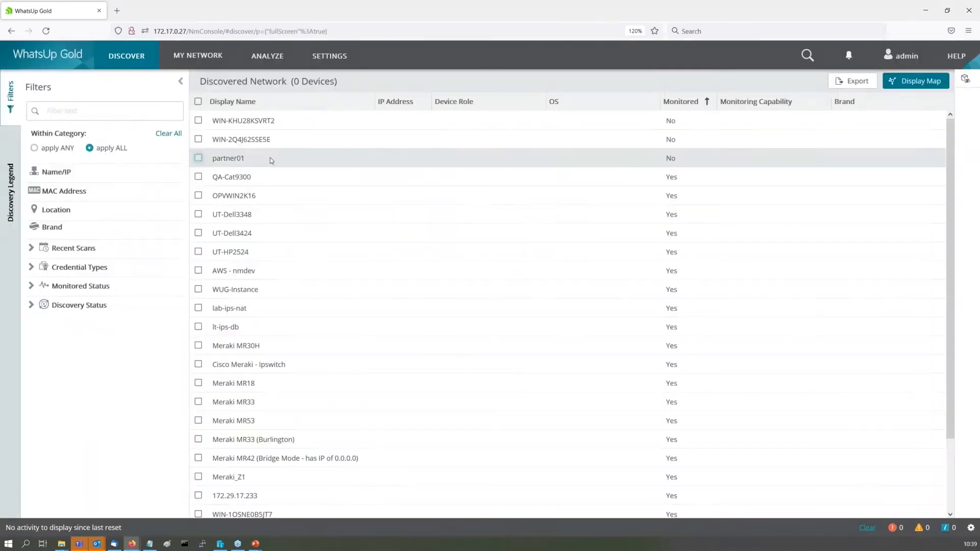
# - Check the Demo scan under Active Scans, then view WIN-2Q4J62SSE5E's credential results
pyautogui.click(16, 171)
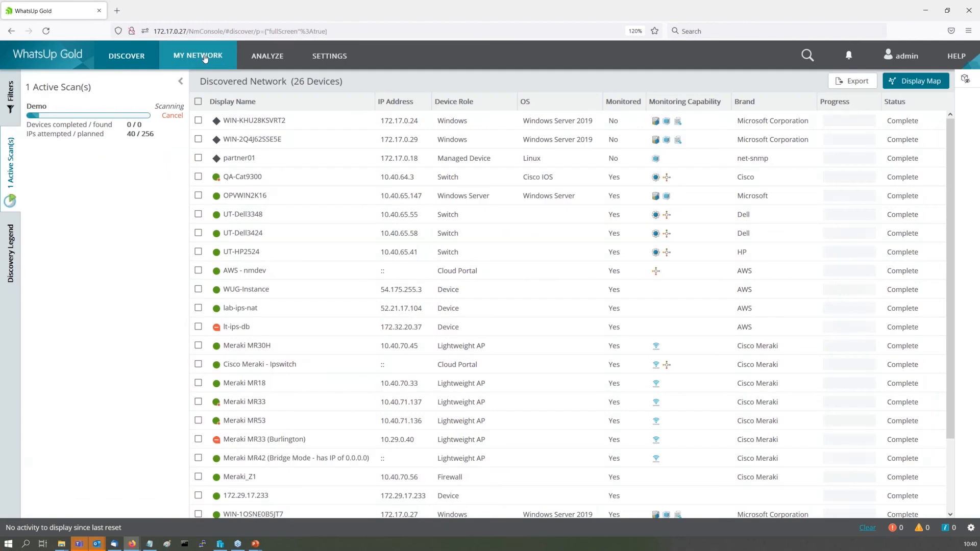
pyautogui.click(204, 58)
pyautogui.moveTo(126, 57)
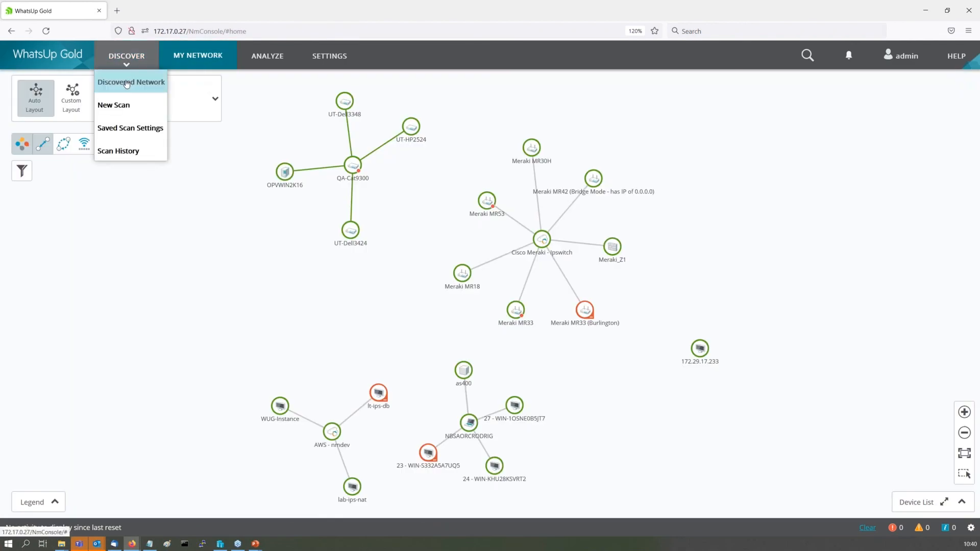
pyautogui.click(126, 82)
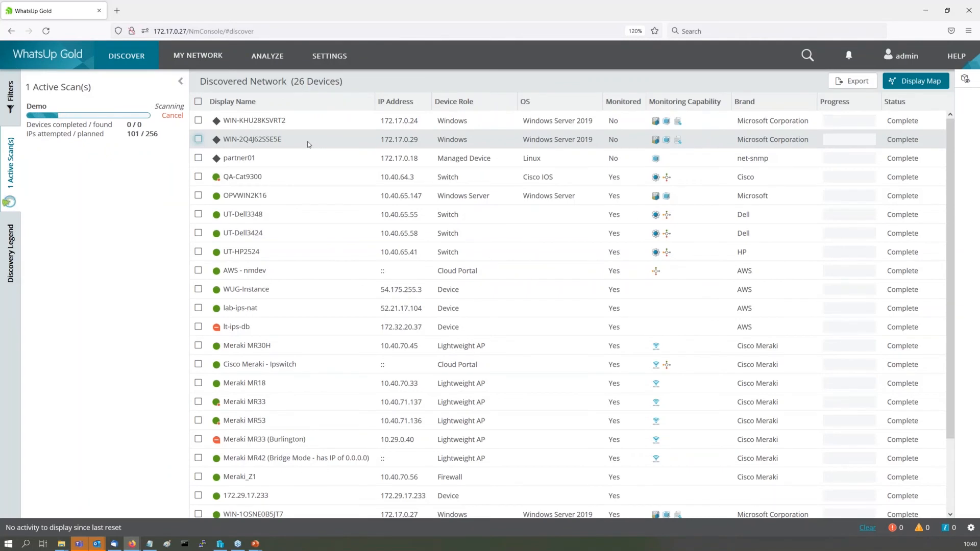
pyautogui.click(308, 142)
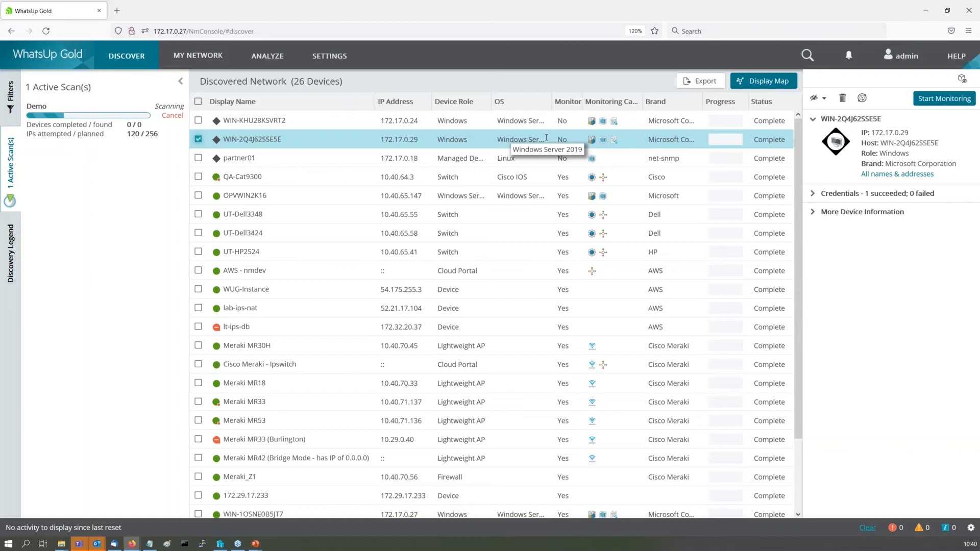
pyautogui.click(813, 195)
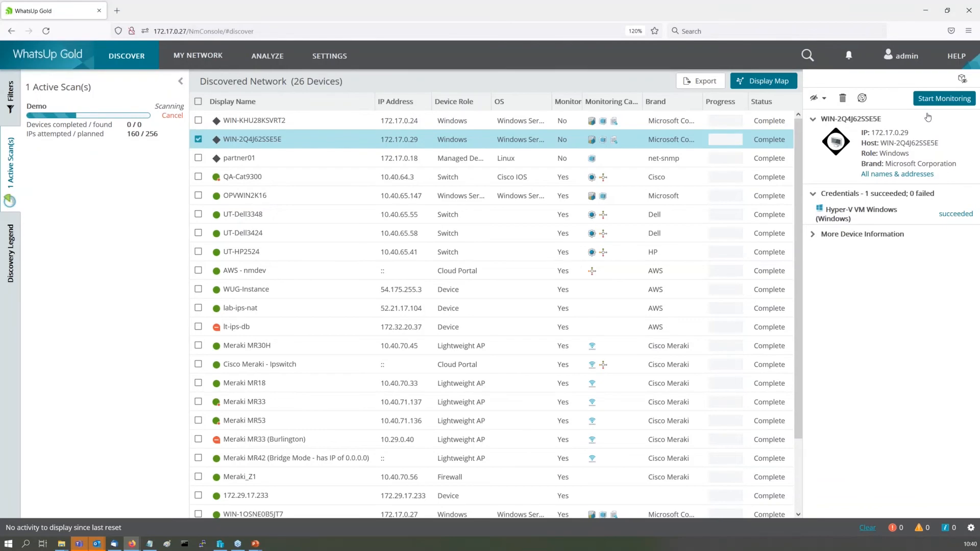
# - Start monitoring WIN-2Q4J62SSE5E and partner01 from the Discovered Network list
pyautogui.click(944, 98)
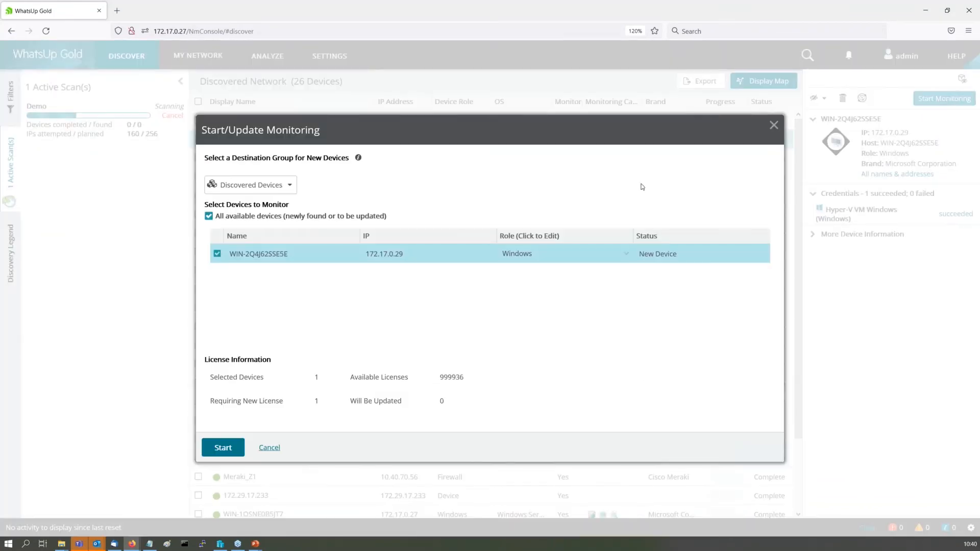
pyautogui.click(223, 448)
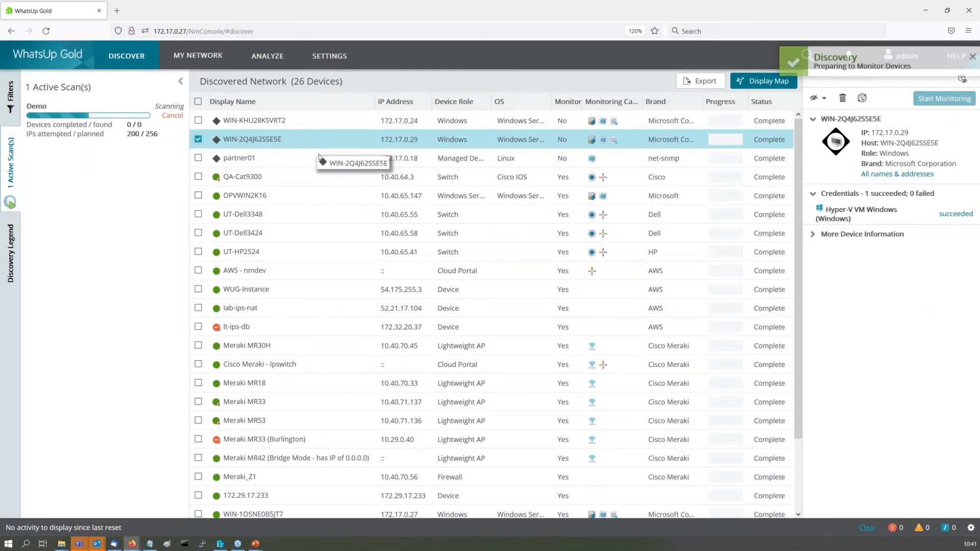
pyautogui.click(296, 159)
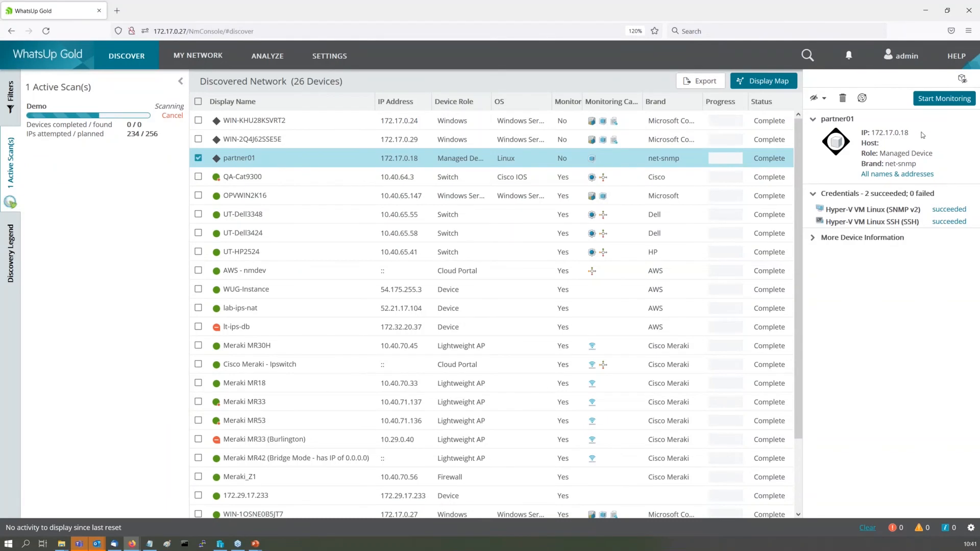
pyautogui.click(943, 99)
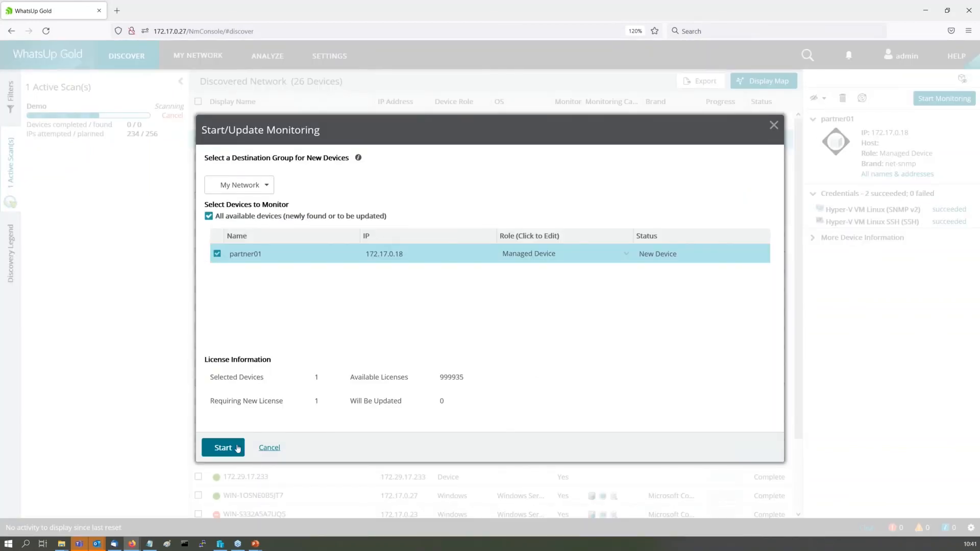
pyautogui.click(237, 448)
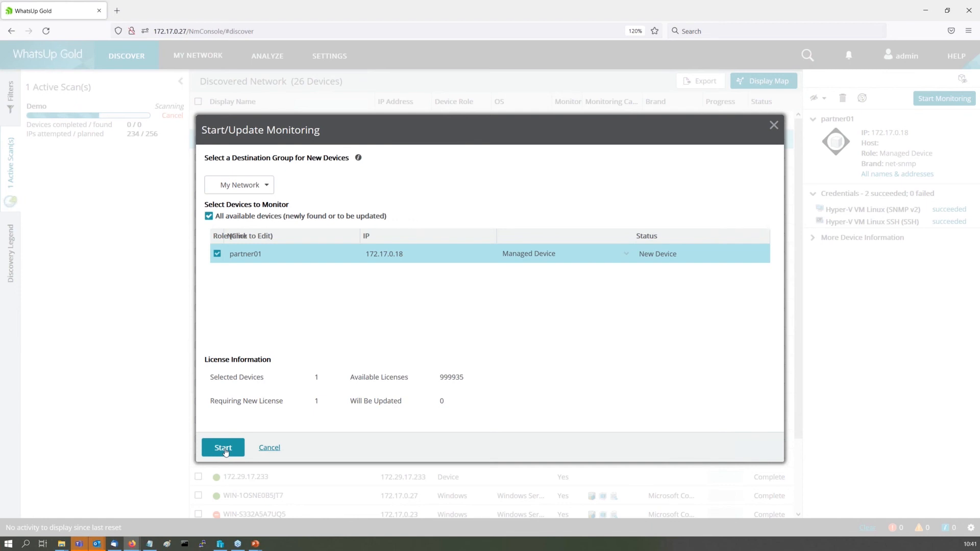
pyautogui.click(223, 448)
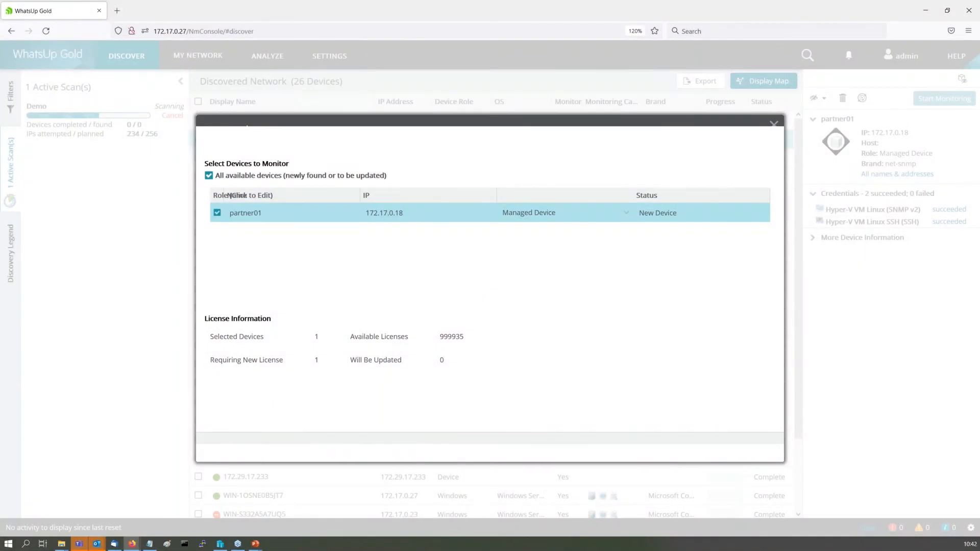
pyautogui.hotkey('alt', 'Tab')
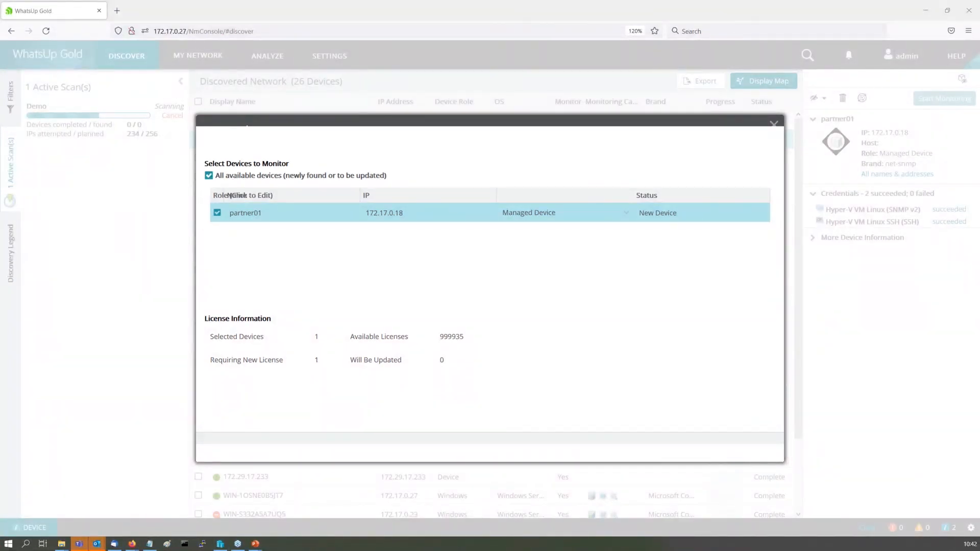
# - Strip '#discover' from the console URL and reload 172.17.0.27/NmConsole/
pyautogui.doubleClick(433, 28)
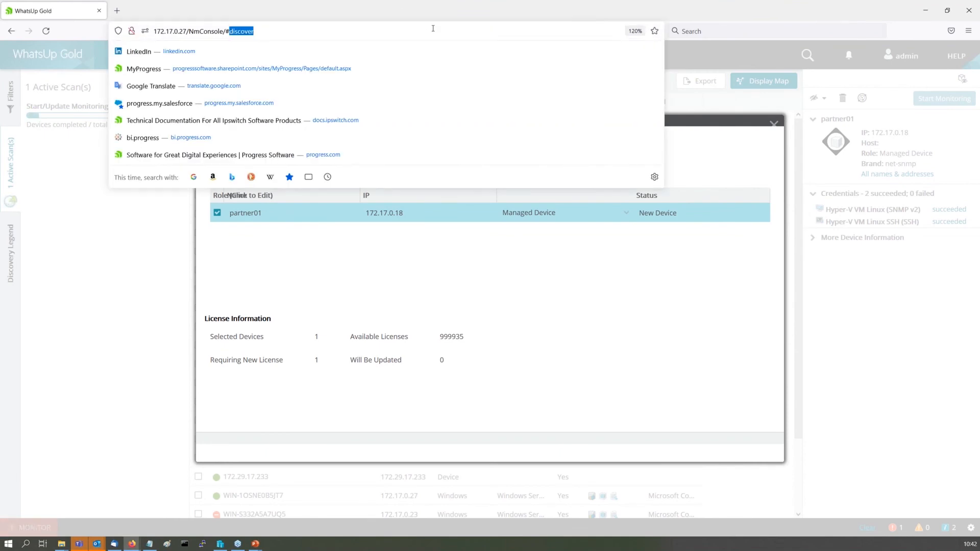
pyautogui.press('BackSpace')
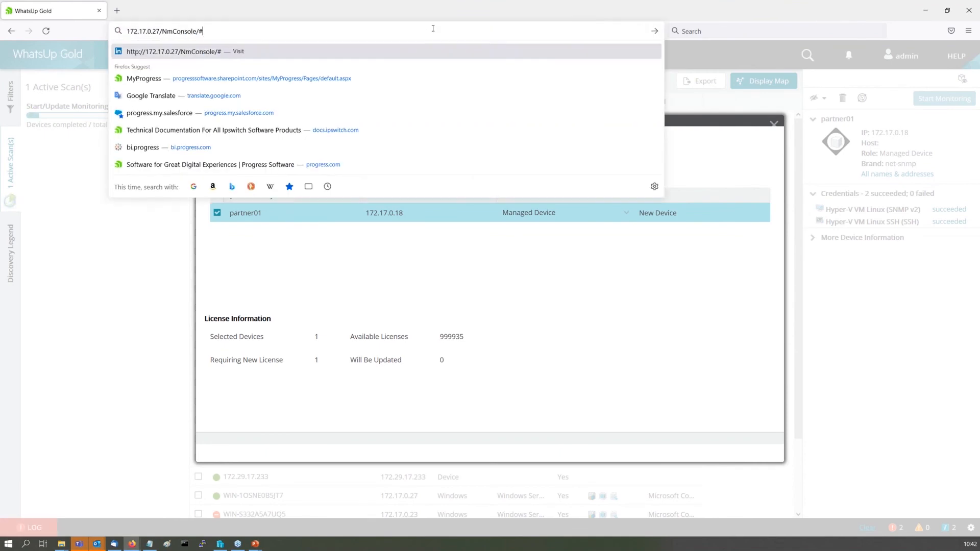
pyautogui.press('BackSpace')
pyautogui.press('Return')
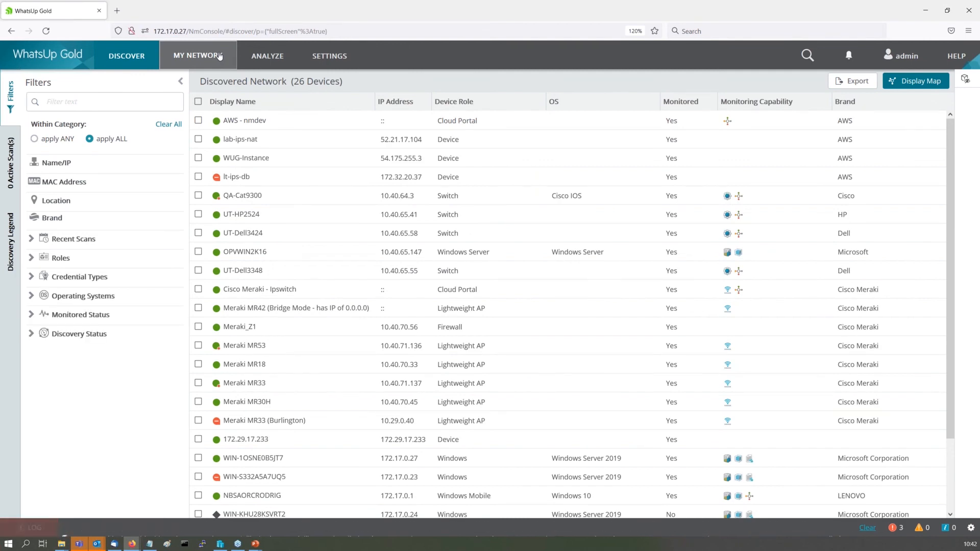
# - Open Device Properties for WIN-2Q4J62SSE5E from the zoomed My Network map
pyautogui.click(204, 60)
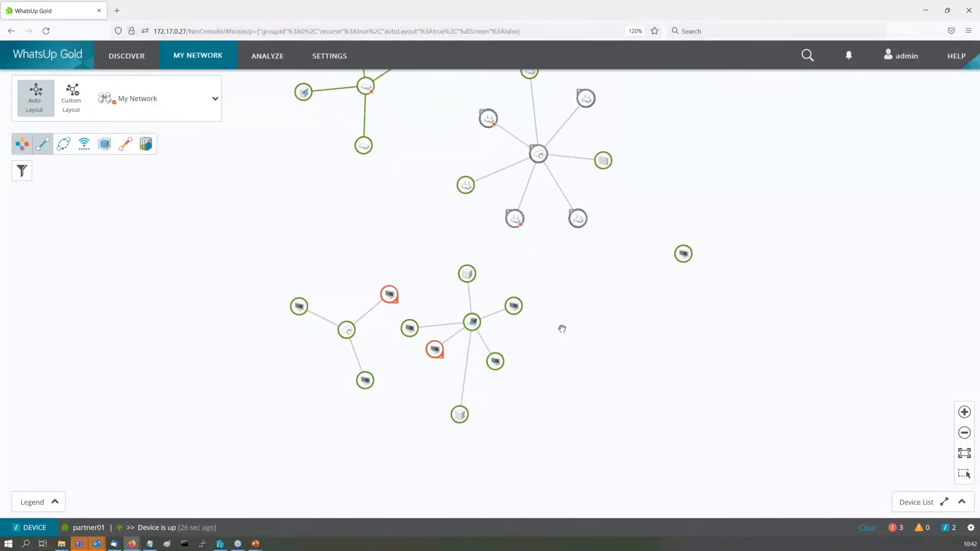
pyautogui.click(965, 413)
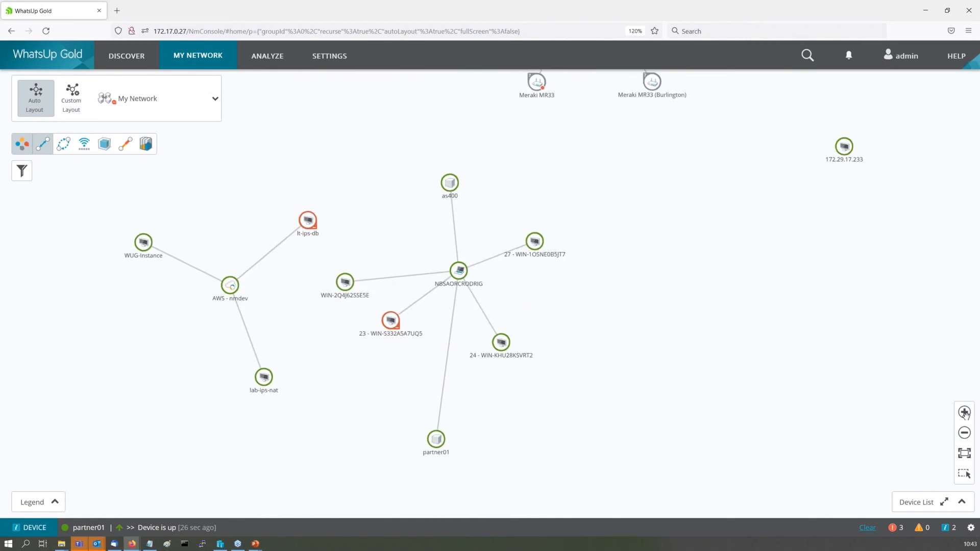
pyautogui.click(344, 281)
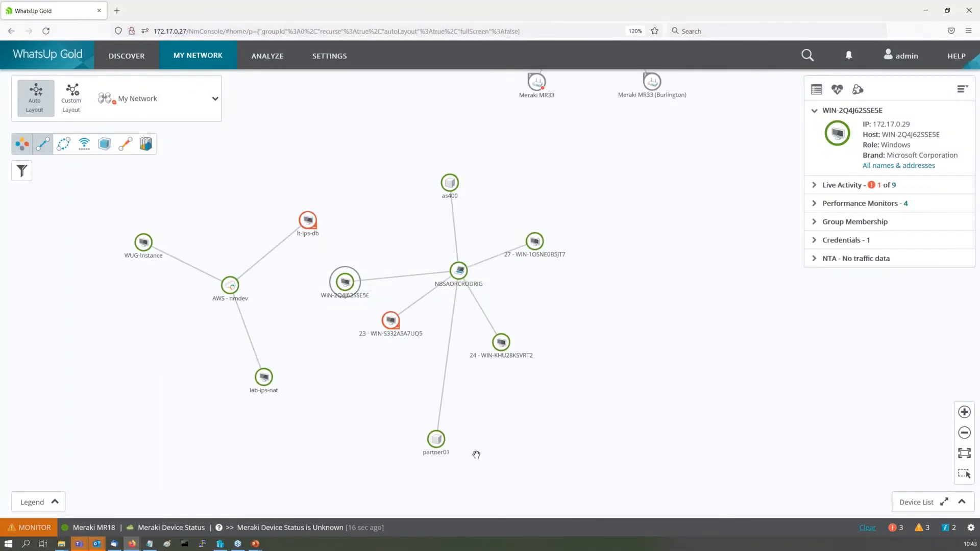
pyautogui.click(815, 90)
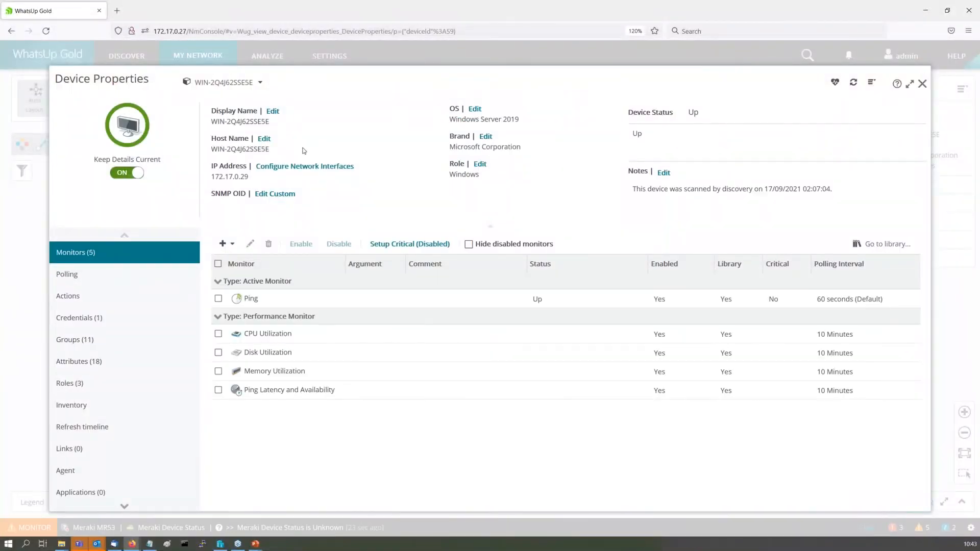
# - Prefix the display name with '29 - ' so it reads 29 - WIN-2Q4J62SSE5E
pyautogui.click(273, 110)
pyautogui.press('Home')
pyautogui.write('29 -')
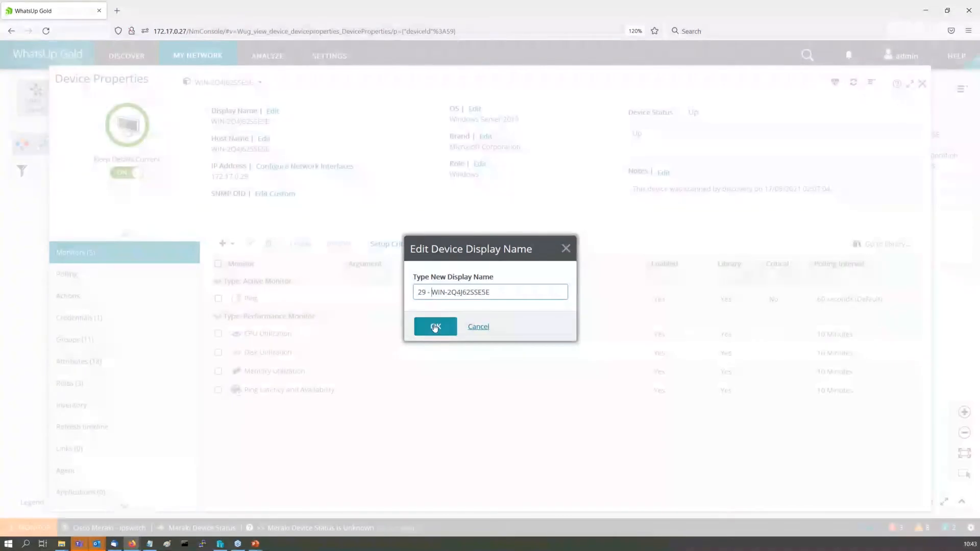
pyautogui.click(435, 327)
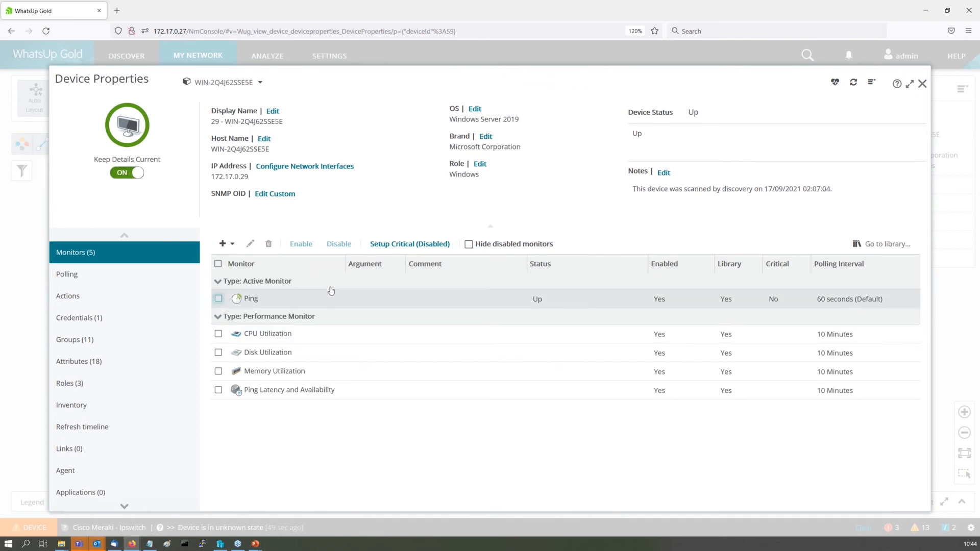
pyautogui.click(232, 244)
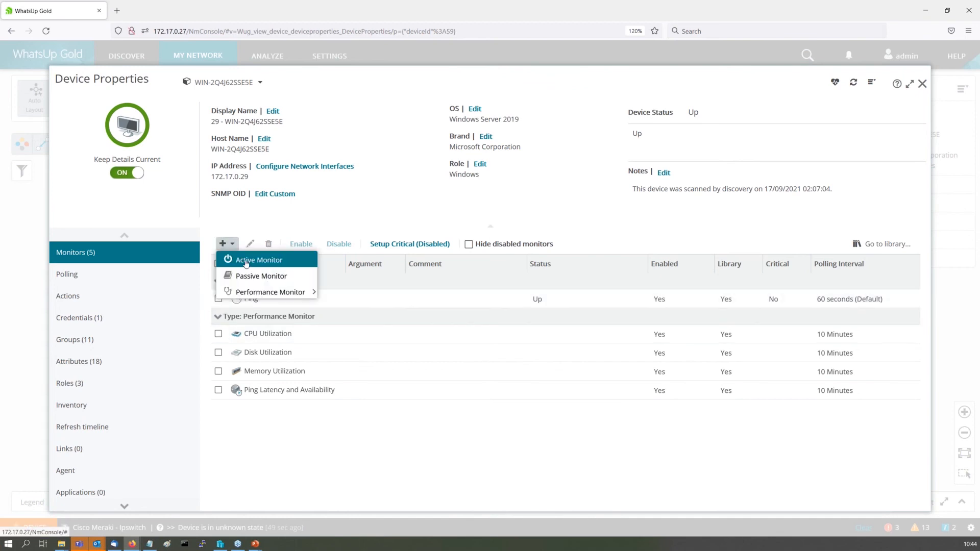
pyautogui.click(246, 261)
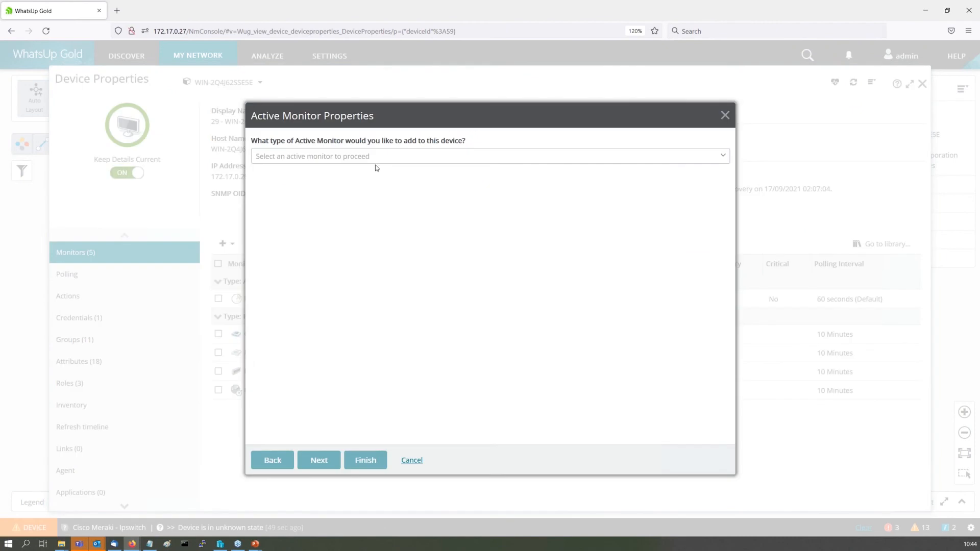
pyautogui.click(384, 155)
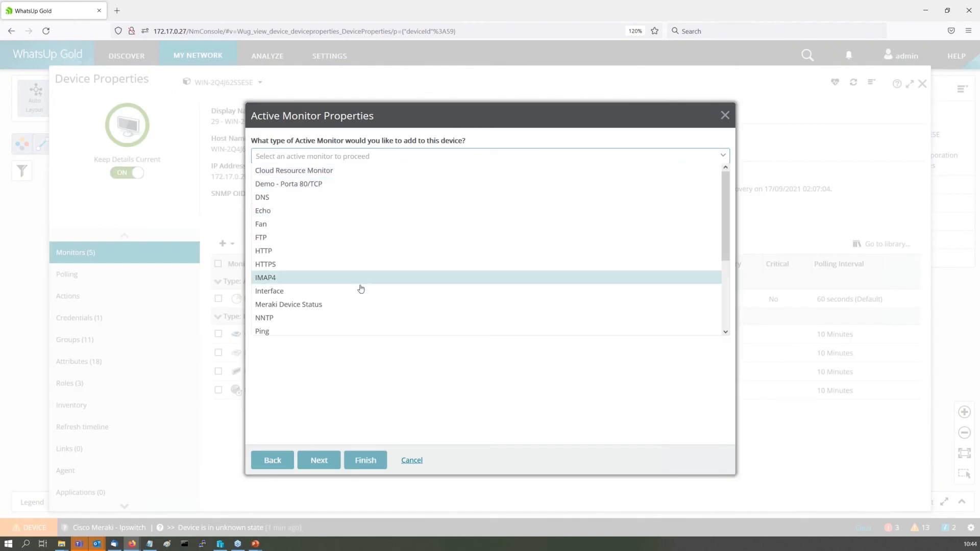
pyautogui.click(728, 302)
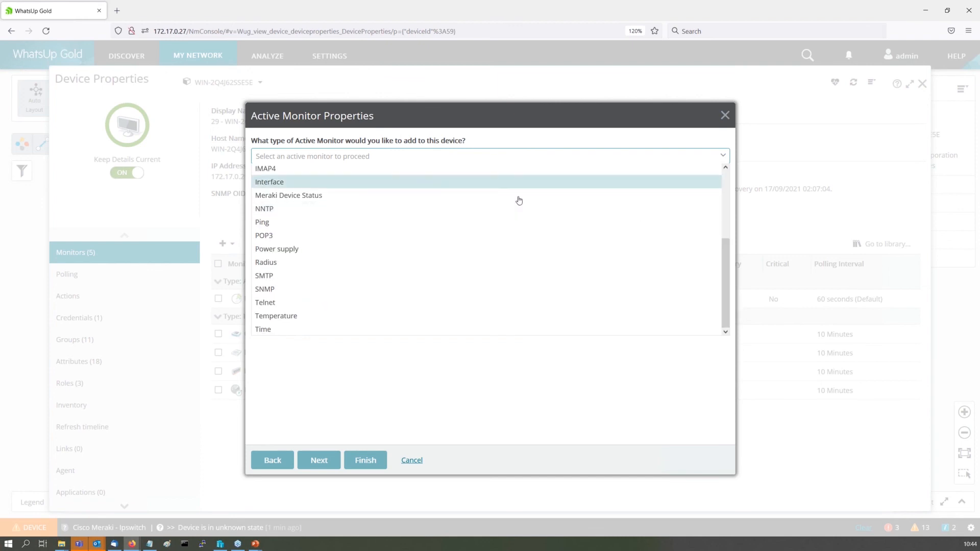
pyautogui.click(411, 461)
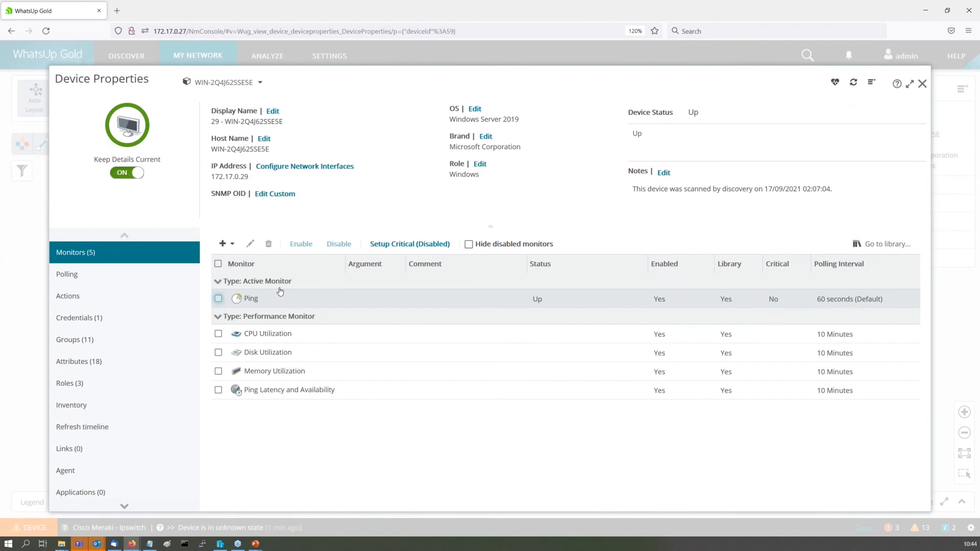
pyautogui.click(320, 341)
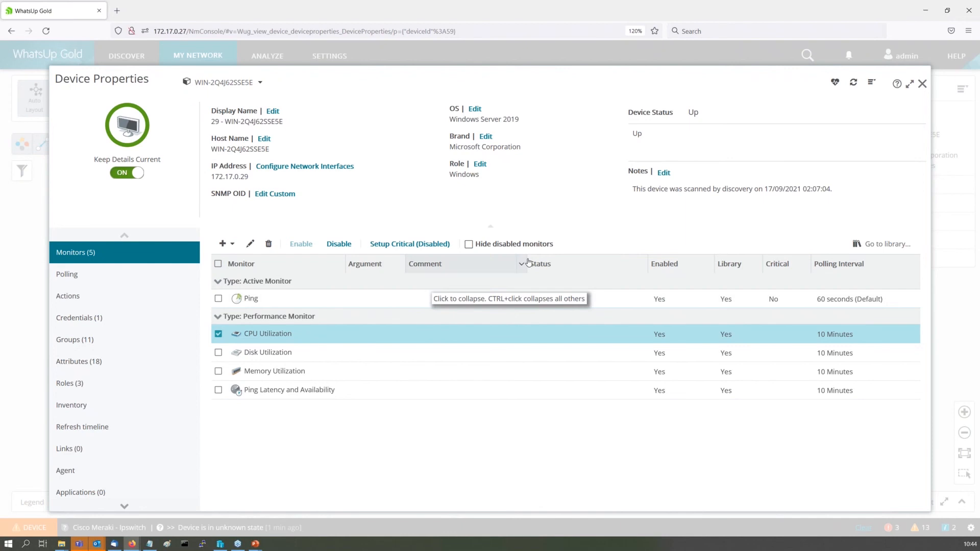
# - Close WIN-2Q4J62SSE5E's properties, then view and close partner01's properties
pyautogui.click(921, 84)
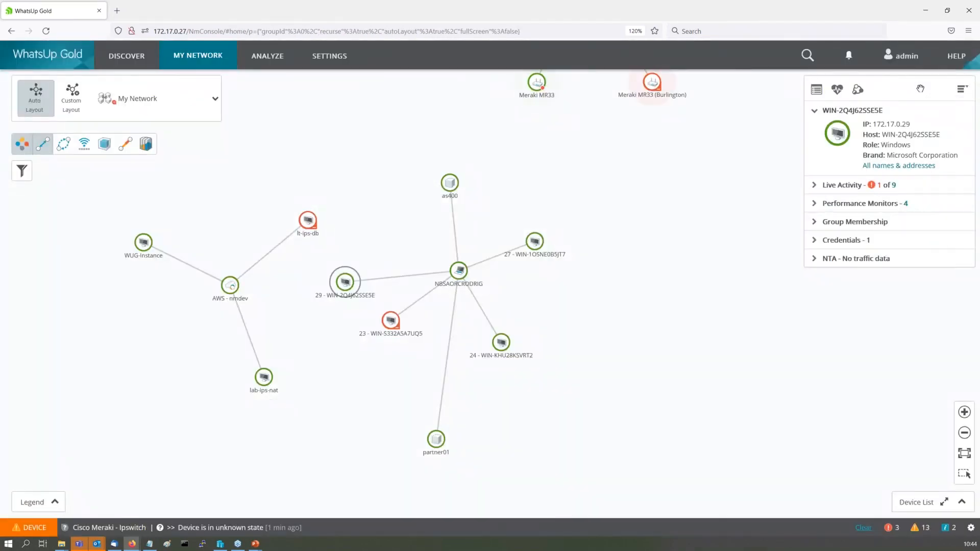
pyautogui.click(441, 439)
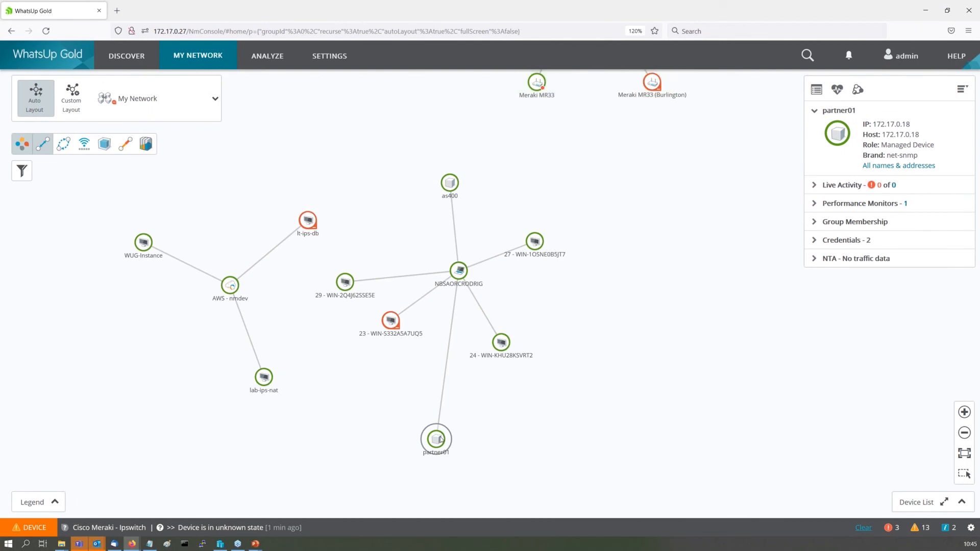
pyautogui.click(817, 95)
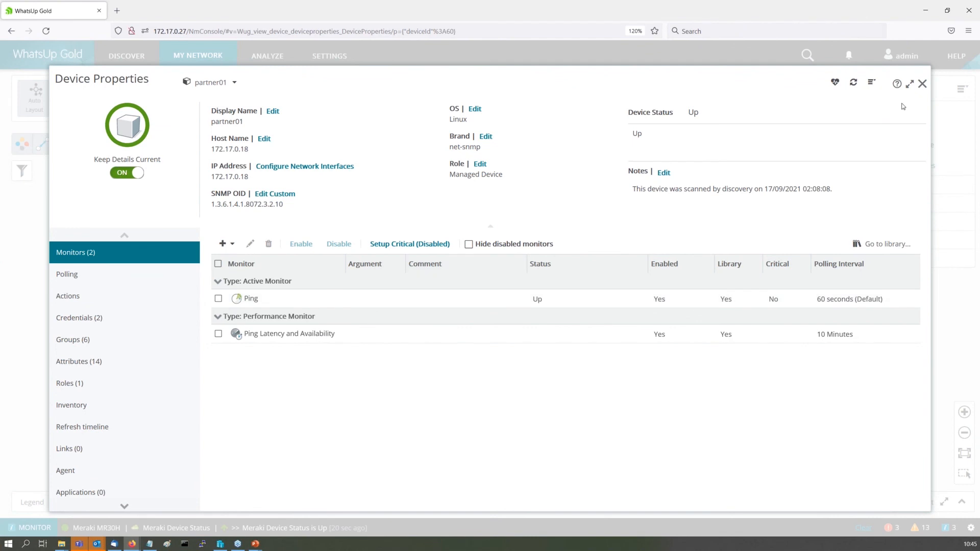
pyautogui.click(923, 84)
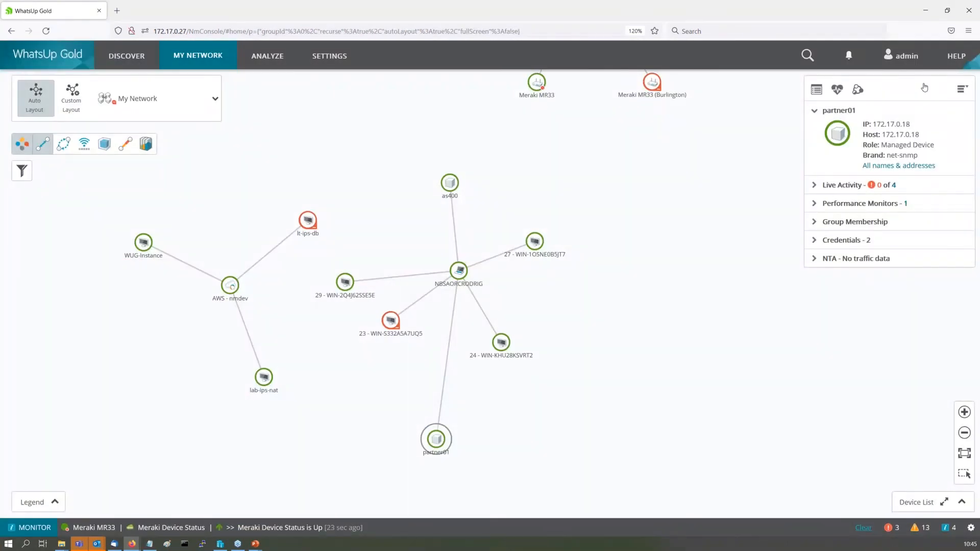
# - Fit and zoom the map, then open Device Properties for the QA-Cat9300 switch
pyautogui.click(962, 453)
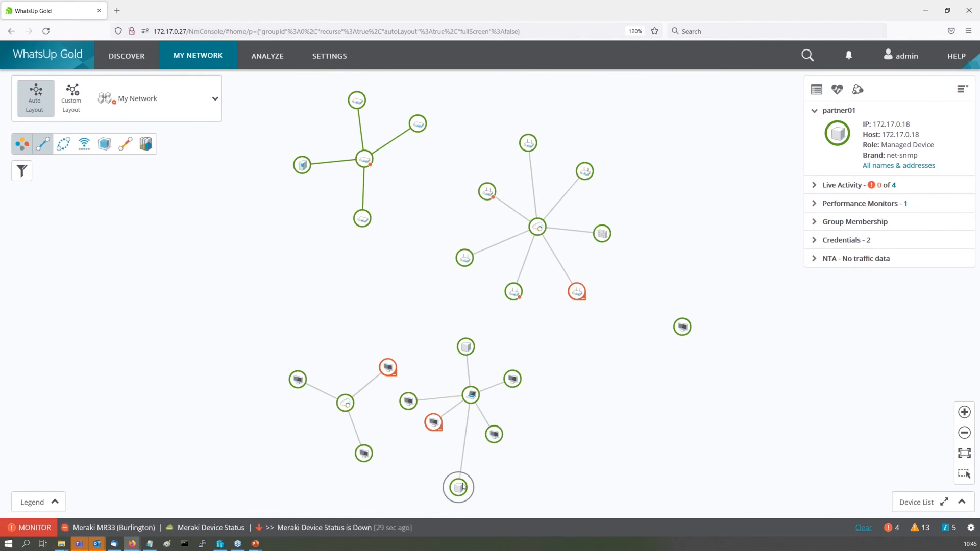
pyautogui.moveTo(461, 486); pyautogui.dragTo(462, 457)
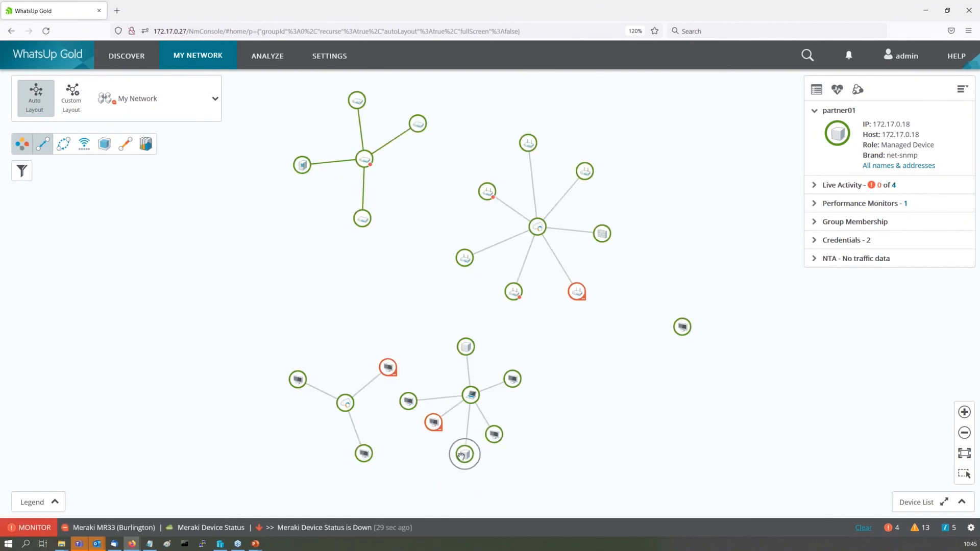
pyautogui.click(364, 161)
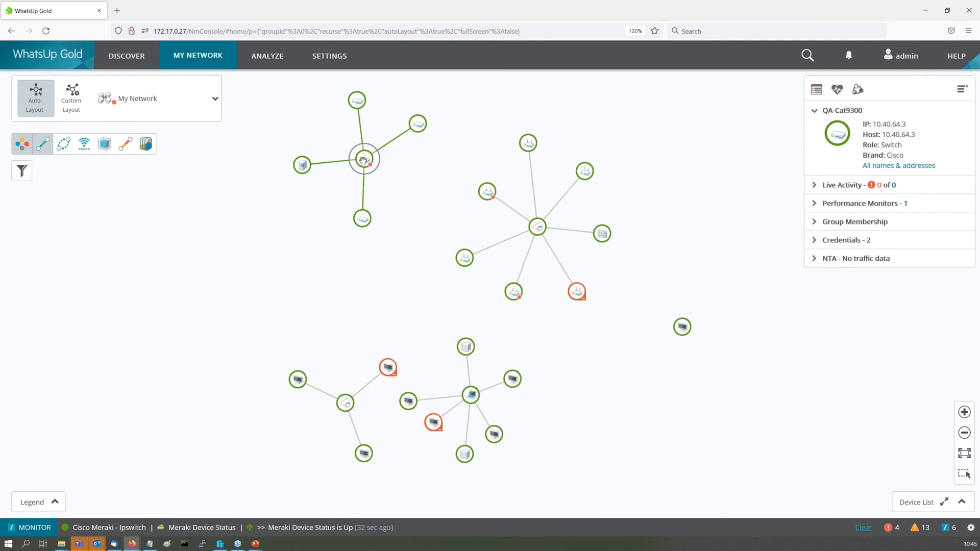
pyautogui.click(964, 413)
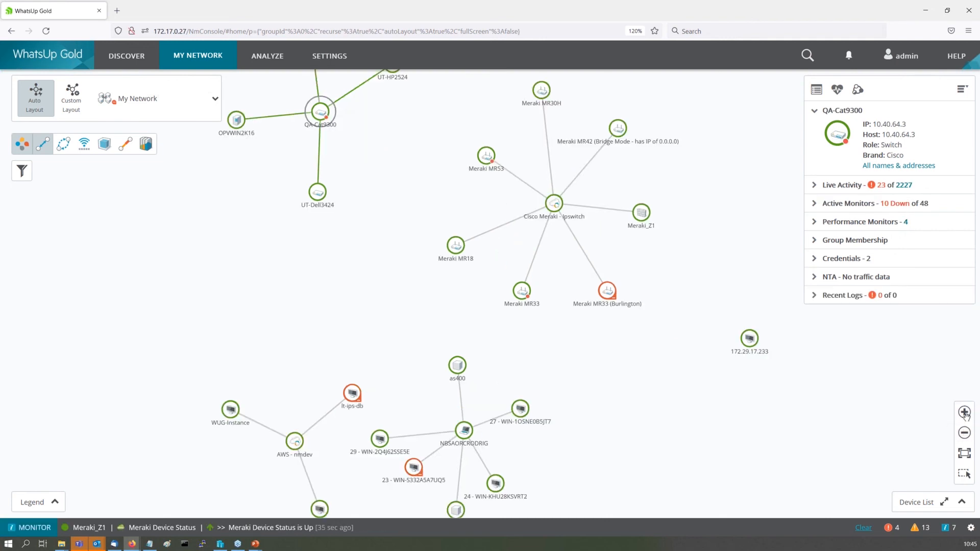
pyautogui.moveTo(318, 118); pyautogui.dragTo(364, 189)
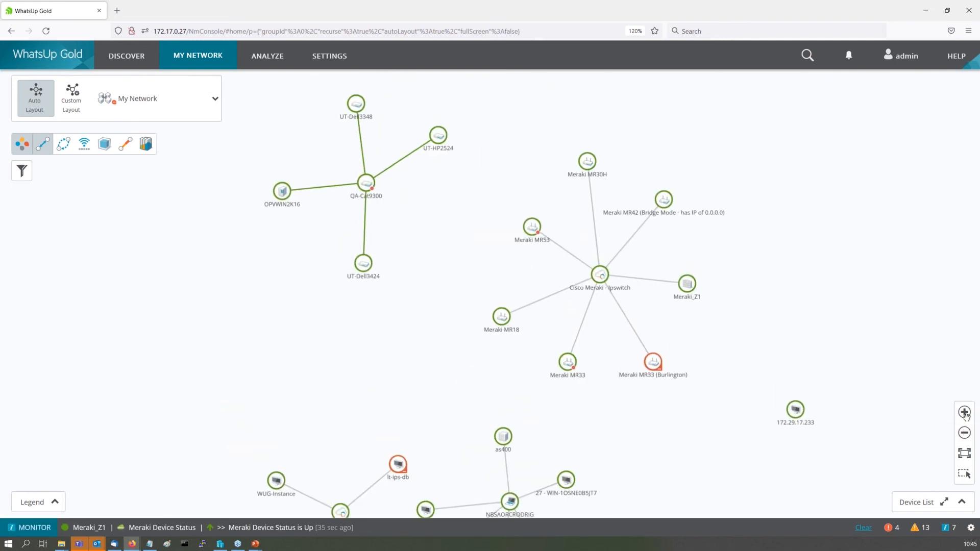
pyautogui.click(363, 189)
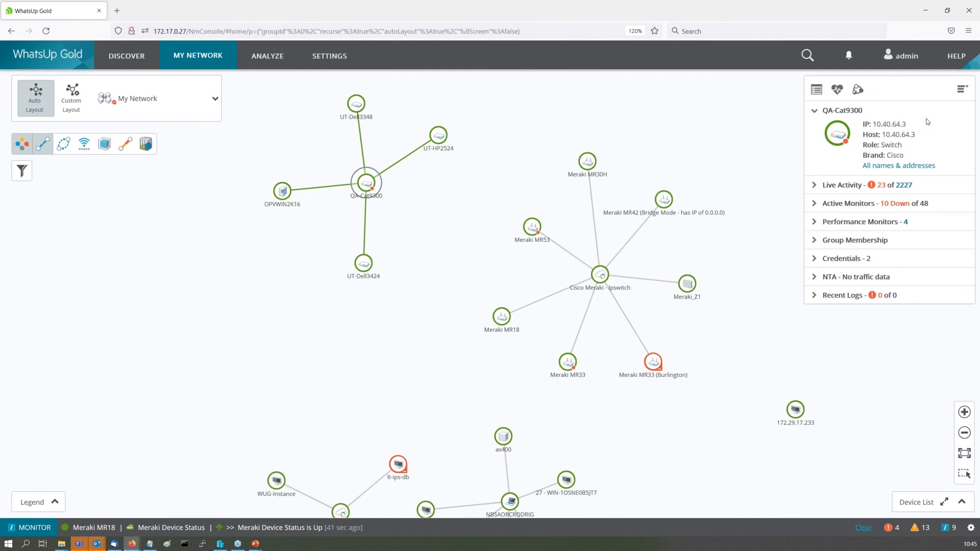
pyautogui.click(821, 96)
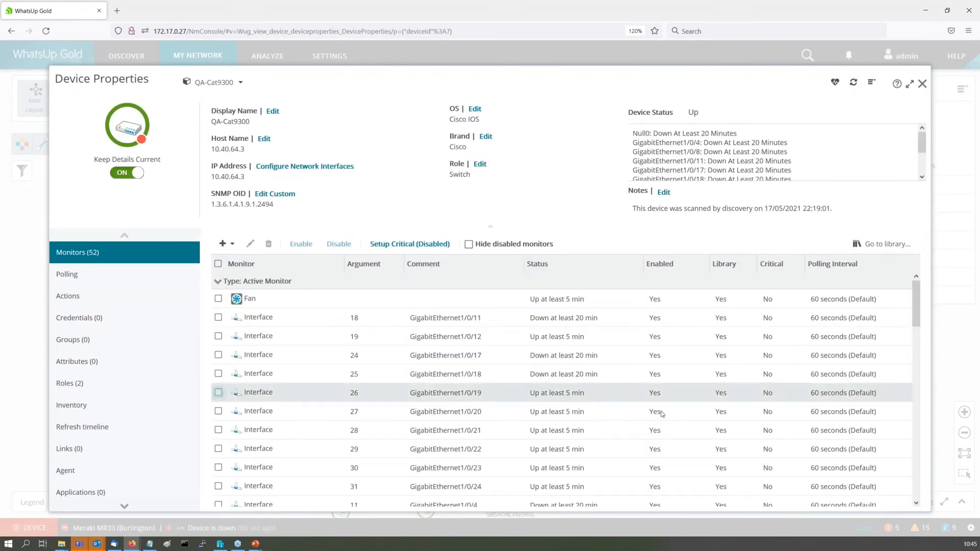
pyautogui.moveTo(917, 307); pyautogui.dragTo(914, 470)
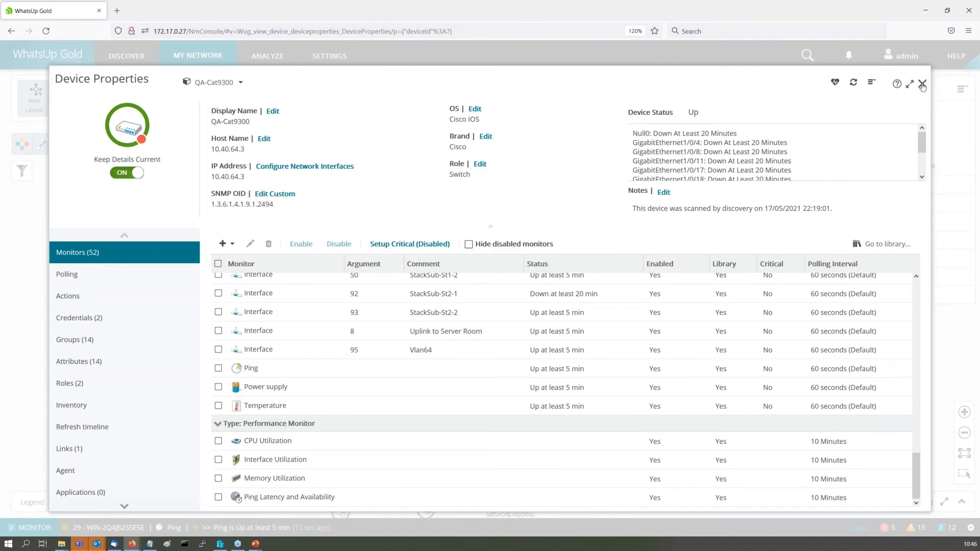
# - Close the QA-Cat9300 properties and bring up the Settings areas list
pyautogui.click(922, 84)
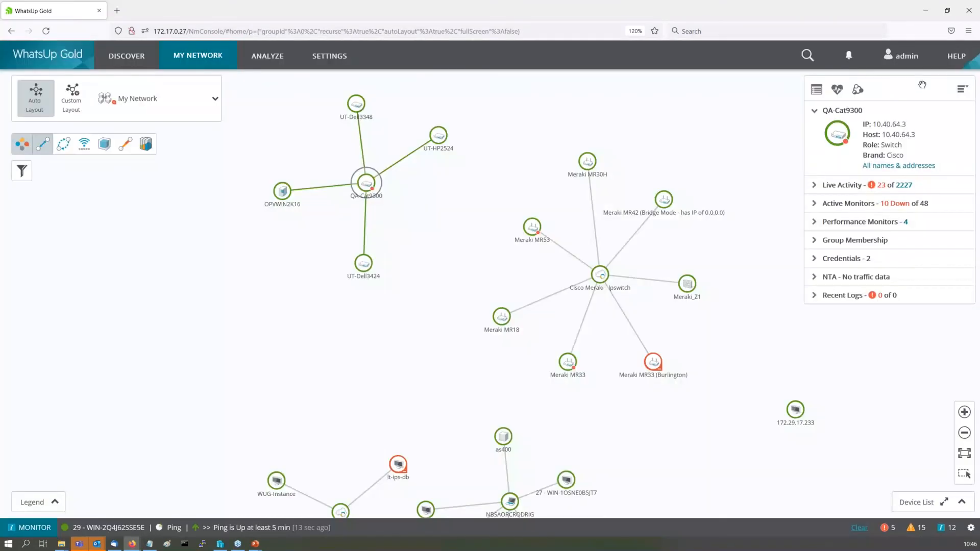
pyautogui.moveTo(433, 340); pyautogui.dragTo(425, 226)
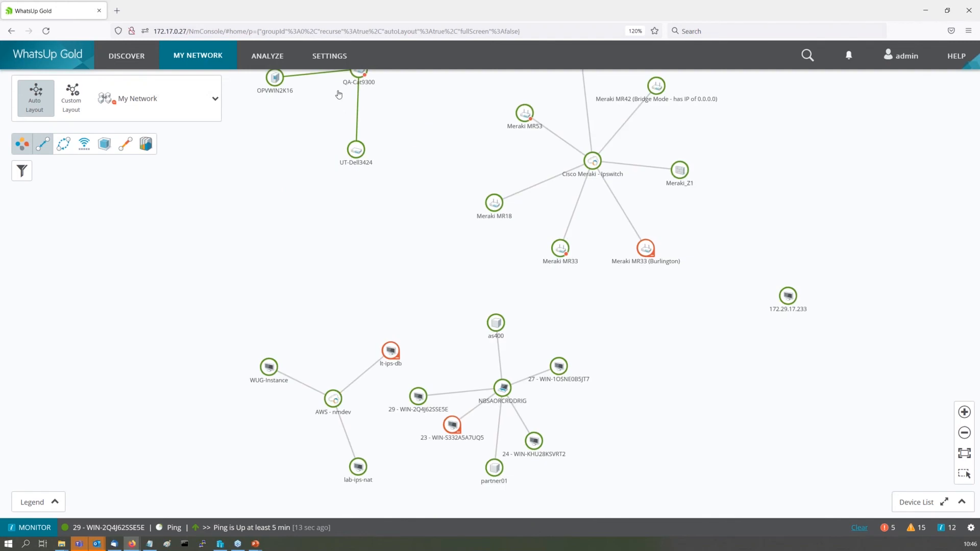
pyautogui.click(324, 59)
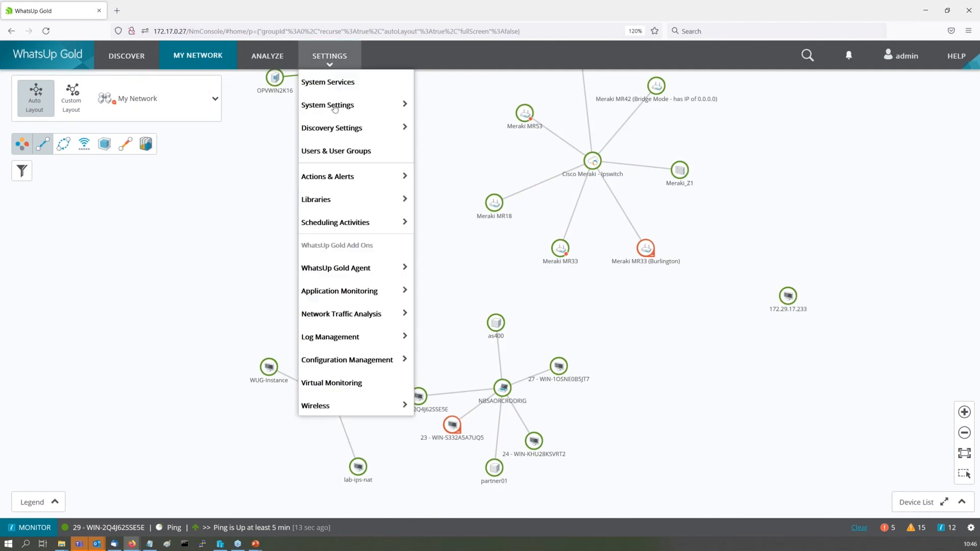
# - In Settings > Libraries > Monitors, start adding a new active monitor
pyautogui.moveTo(350, 198)
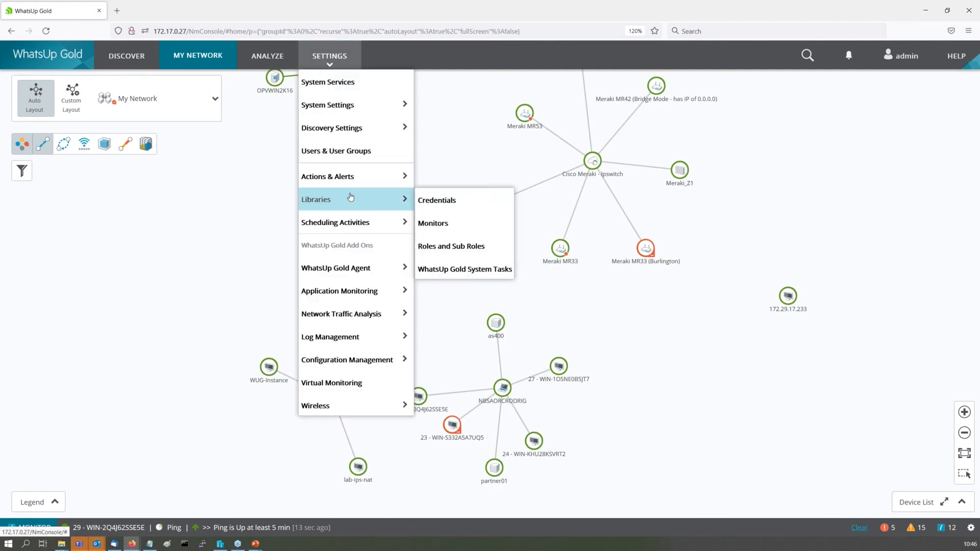
pyautogui.click(462, 223)
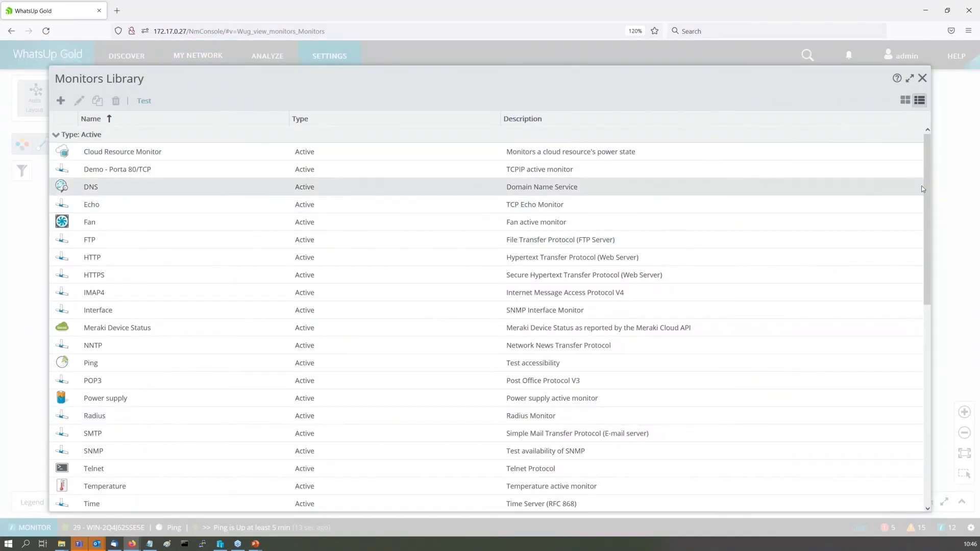
pyautogui.moveTo(926, 263); pyautogui.dragTo(923, 157)
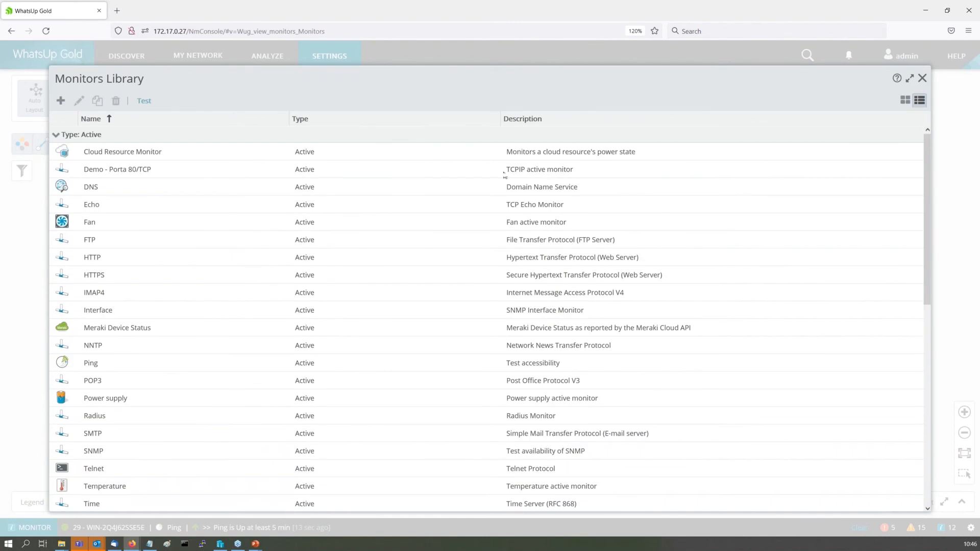
pyautogui.click(61, 101)
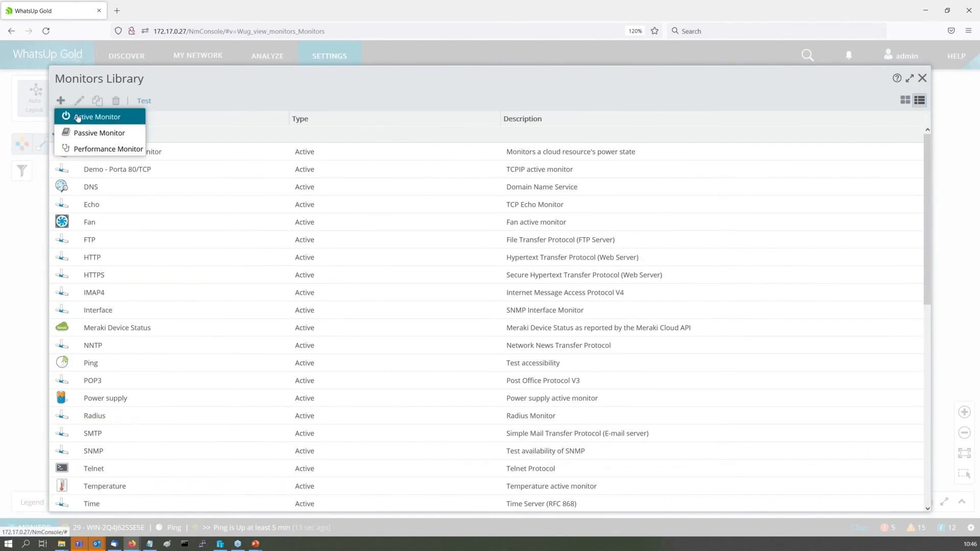
pyautogui.click(77, 117)
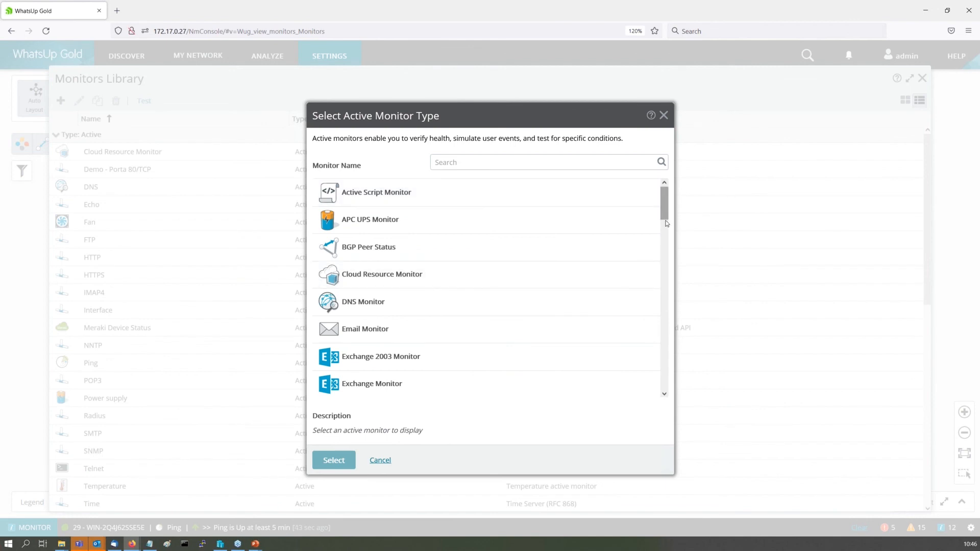
# - Choose TCPIP Monitor as the new active monitor's type
pyautogui.scroll(-3, 666, 225)
pyautogui.scroll(3, 666, 226)
pyautogui.scroll(-5, 663, 228)
pyautogui.scroll(-4, 664, 271)
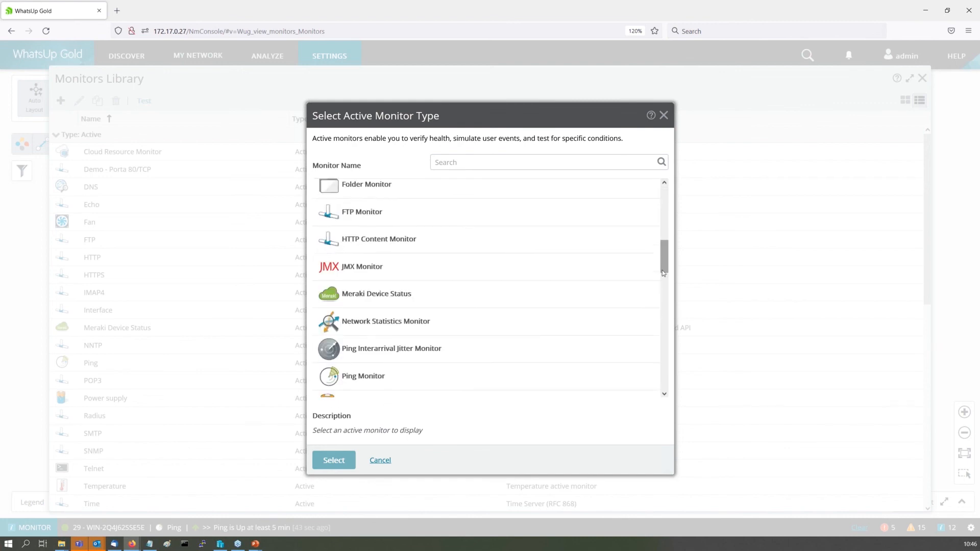
pyautogui.scroll(-5, 663, 301)
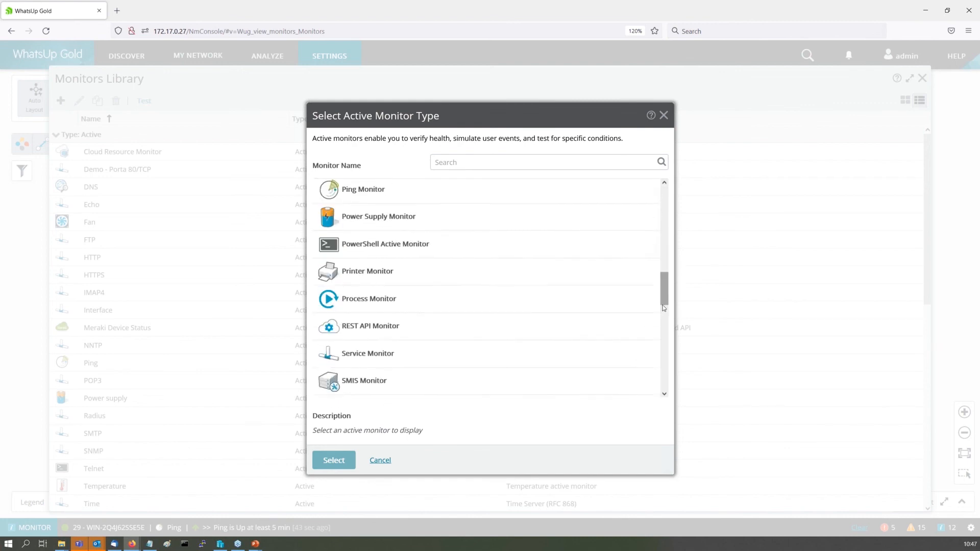
pyautogui.scroll(-1, 658, 315)
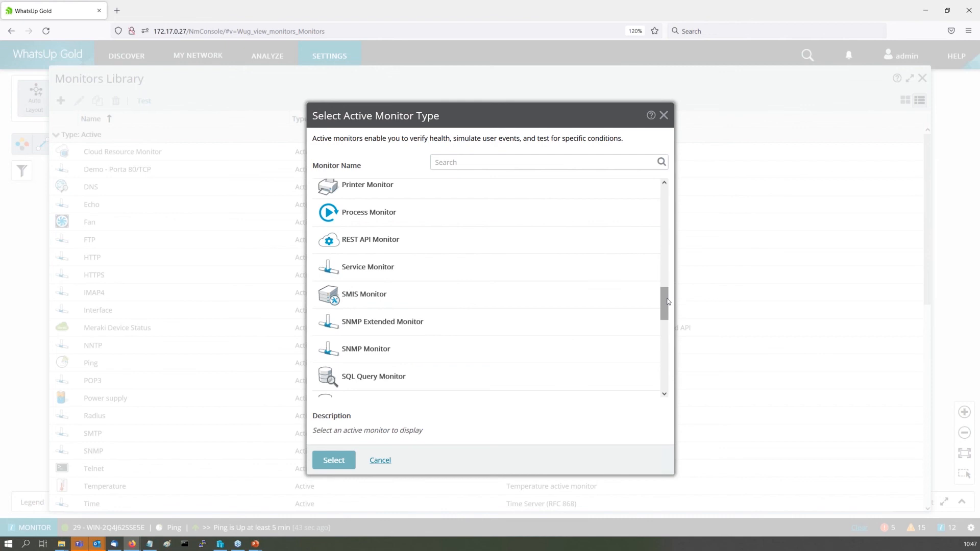
pyautogui.moveTo(668, 300); pyautogui.dragTo(666, 343)
pyautogui.scroll(-2, 555, 335)
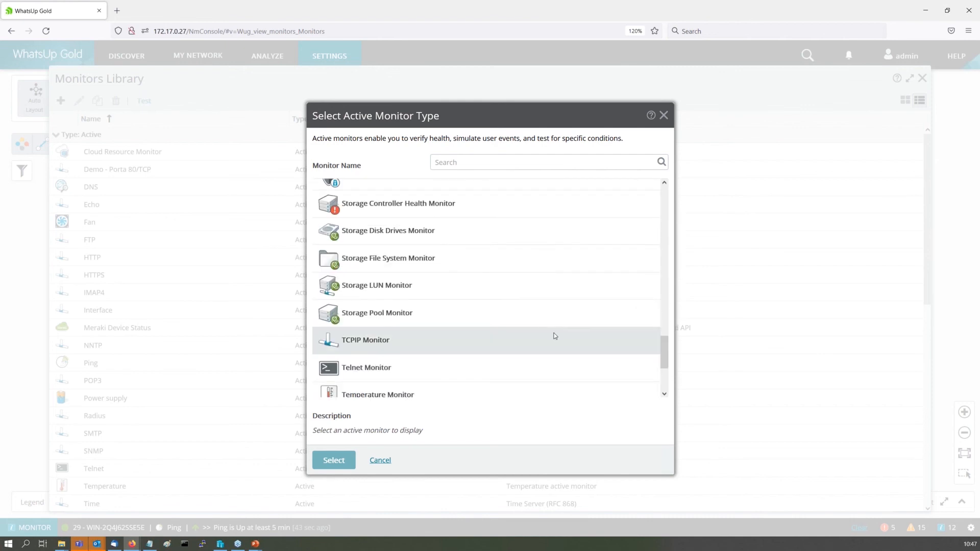
pyautogui.click(520, 335)
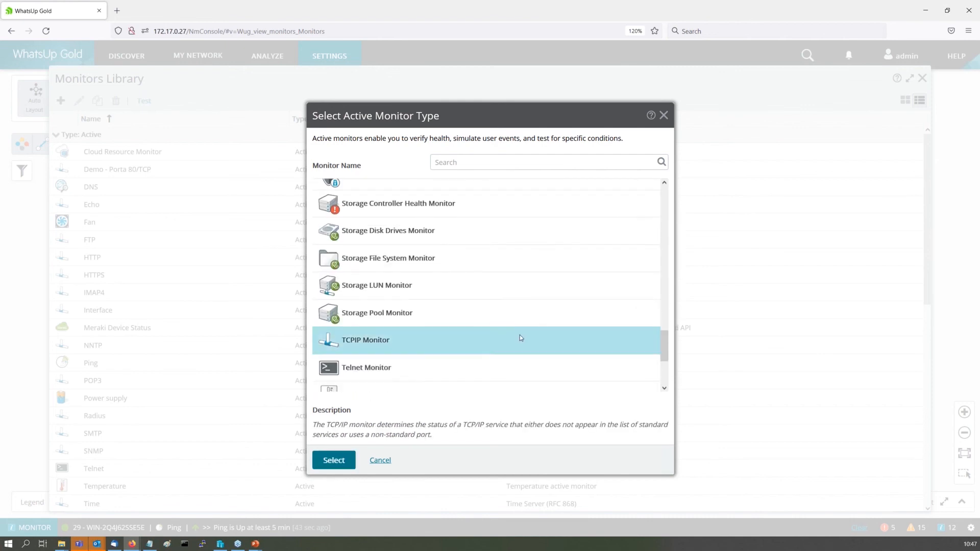
pyautogui.click(337, 460)
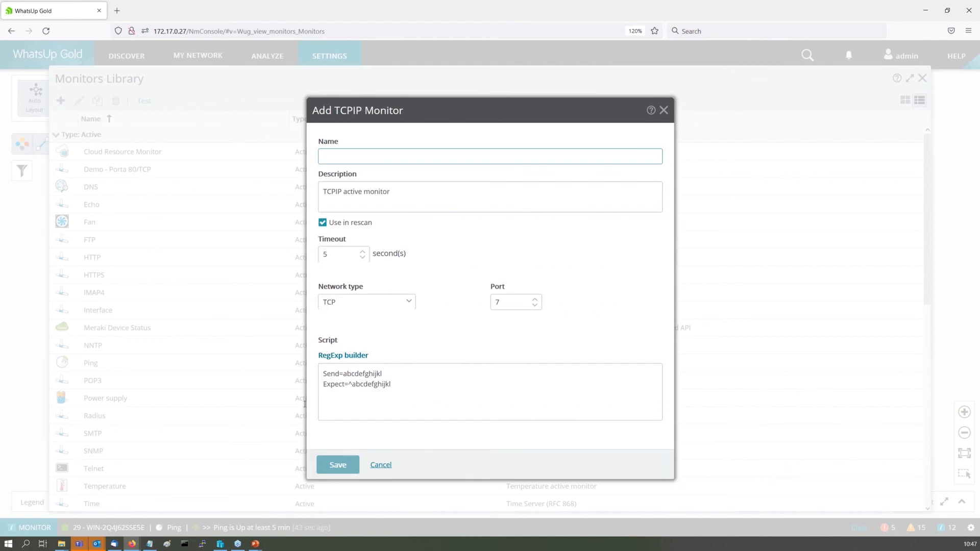
# - Save TCPIP monitor 'Demo - Porta 443/TCP' on port 443 with the script cleared
pyautogui.write('Demo - Port')
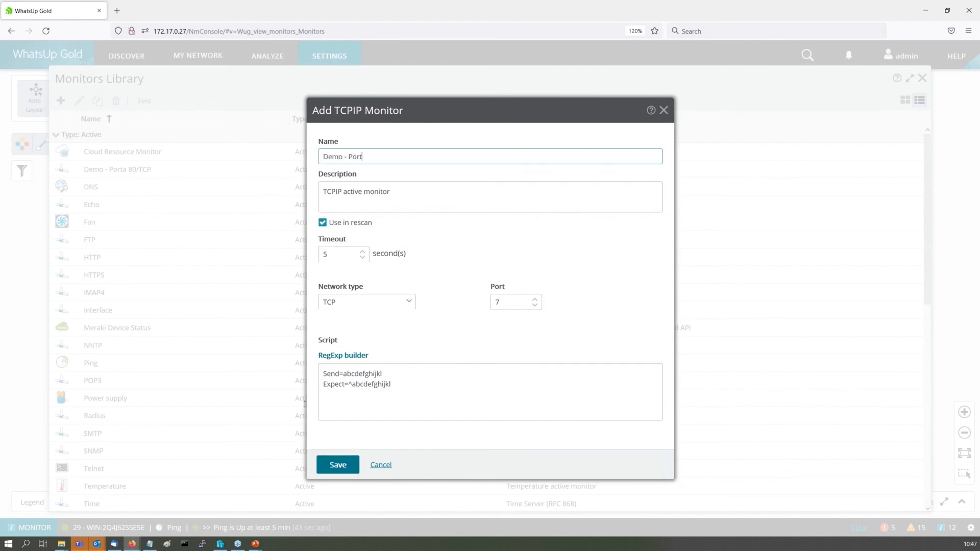
pyautogui.write('a 443/TCP')
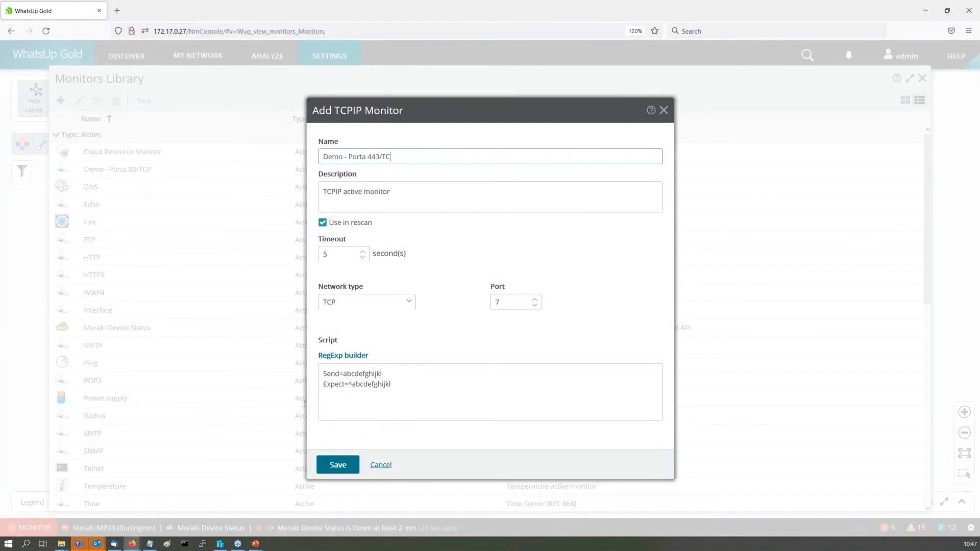
pyautogui.doubleClick(517, 299)
pyautogui.write('443')
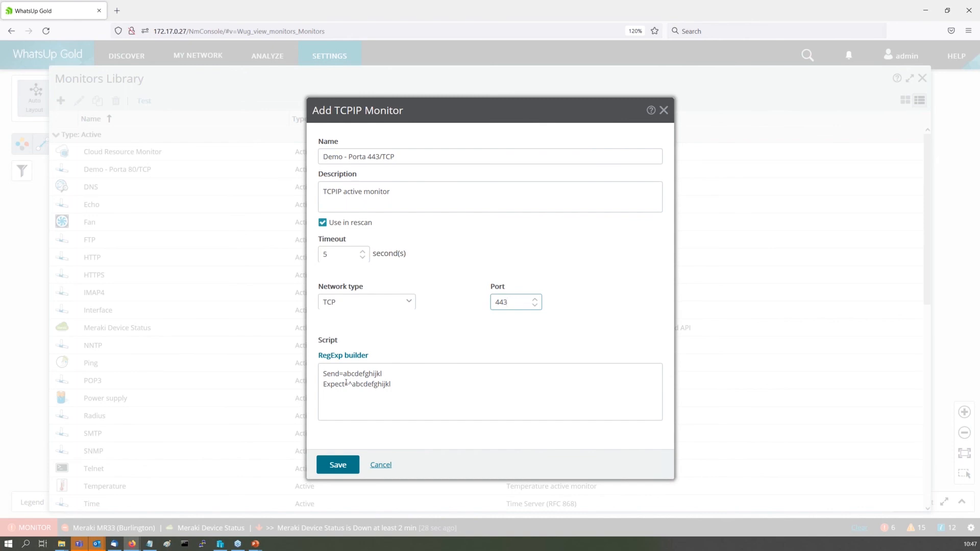
pyautogui.moveTo(392, 384); pyautogui.dragTo(298, 365)
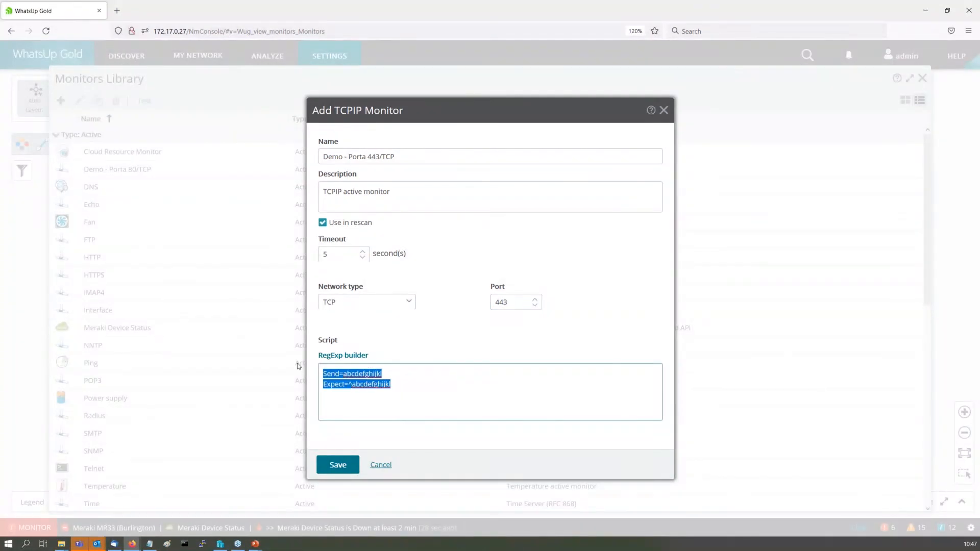
pyautogui.press('Delete')
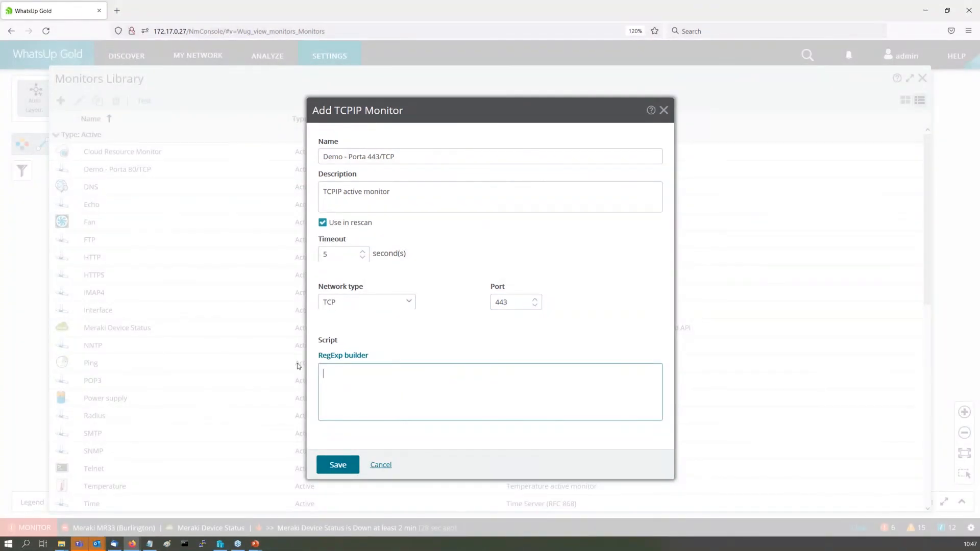
pyautogui.click(338, 464)
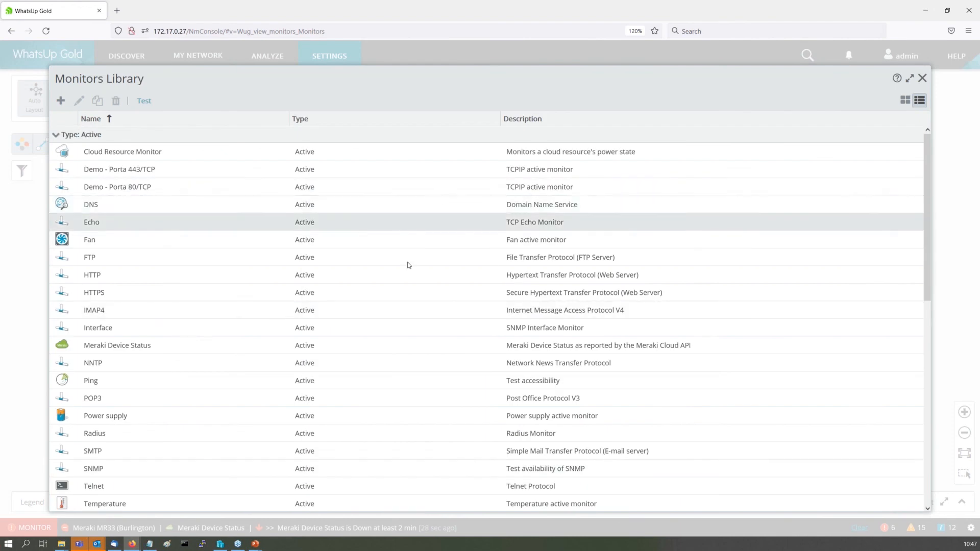
# - Open device 27's properties and add the Demo - Porta 443/TCP active monitor
pyautogui.click(923, 78)
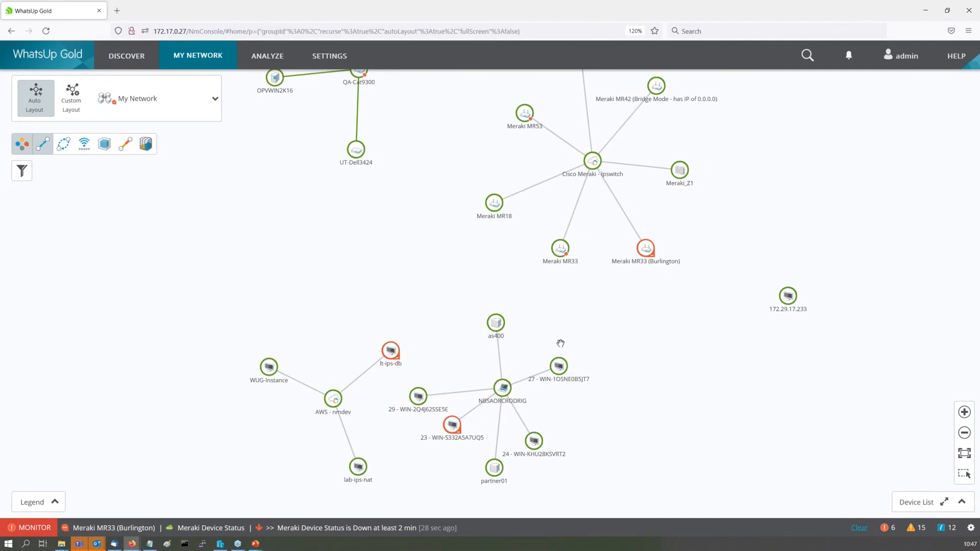
pyautogui.click(559, 365)
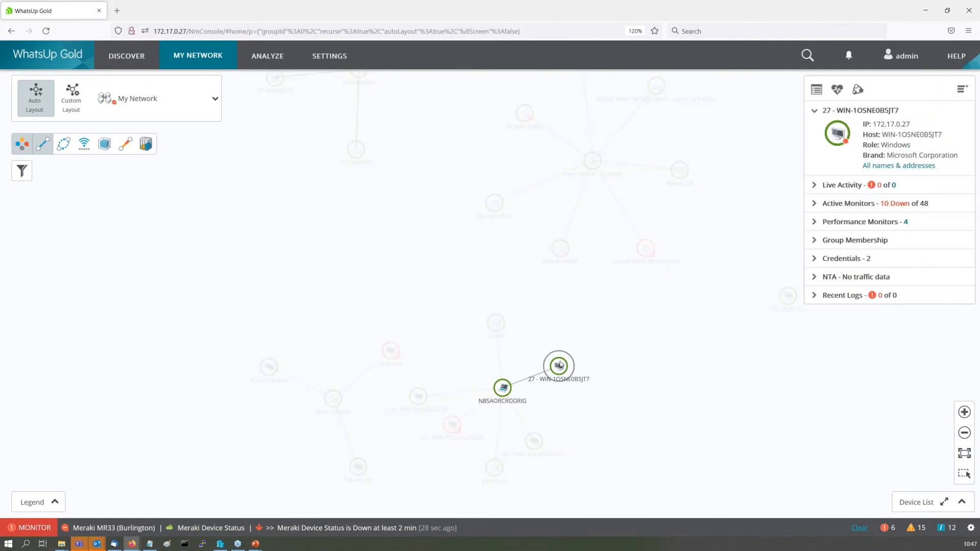
pyautogui.click(816, 90)
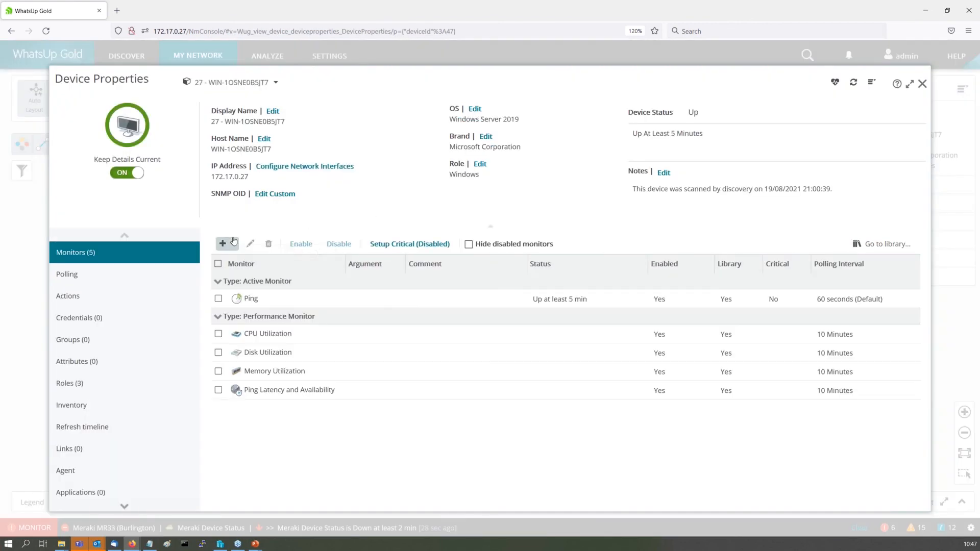
pyautogui.click(232, 243)
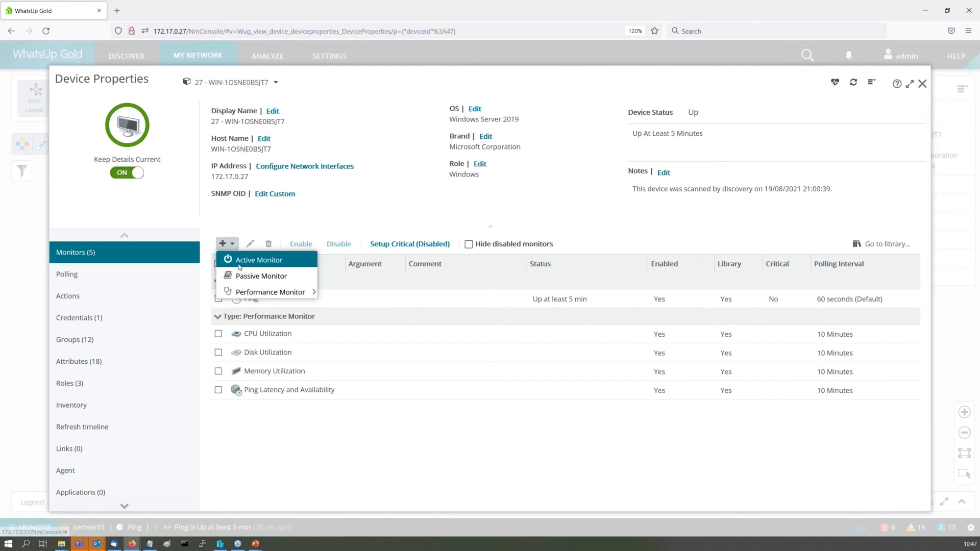
pyautogui.click(239, 262)
pyautogui.click(307, 154)
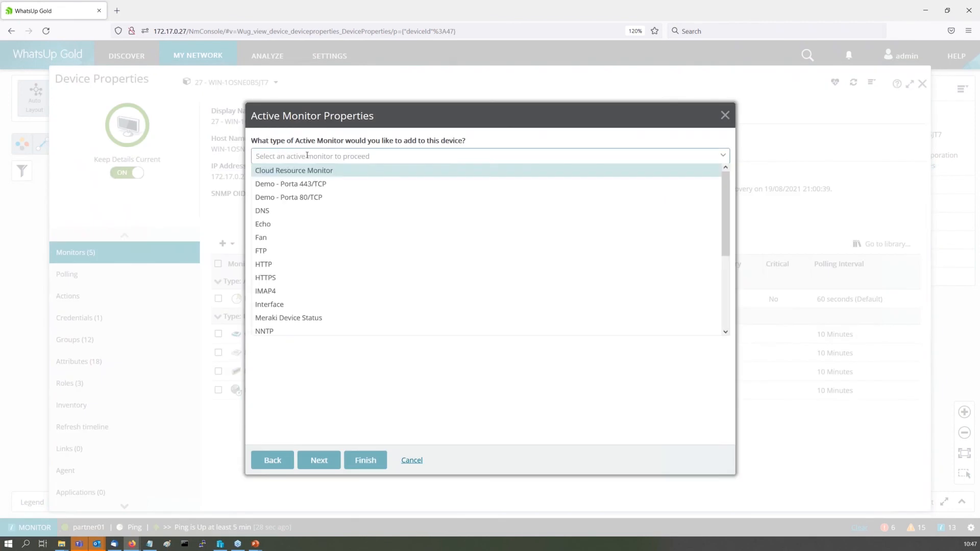
pyautogui.click(310, 184)
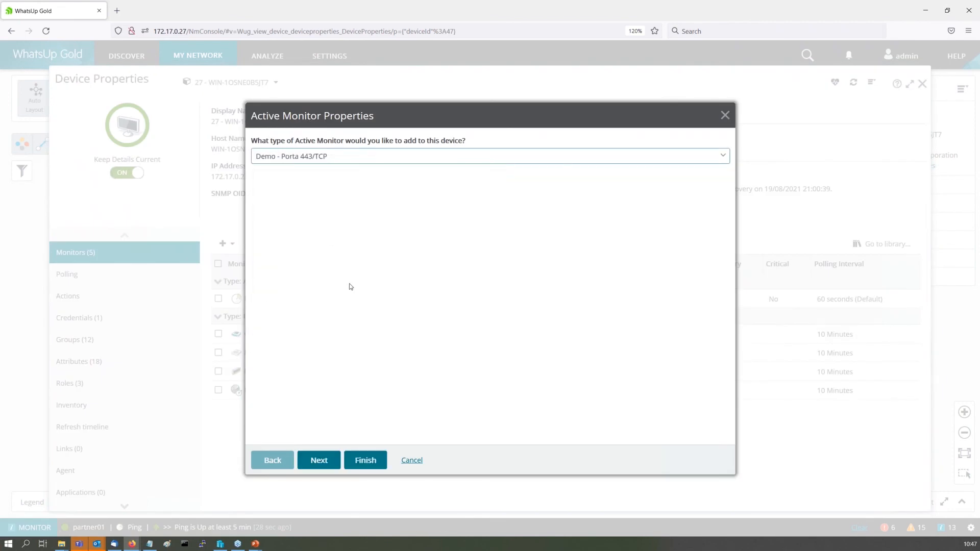
pyautogui.click(374, 459)
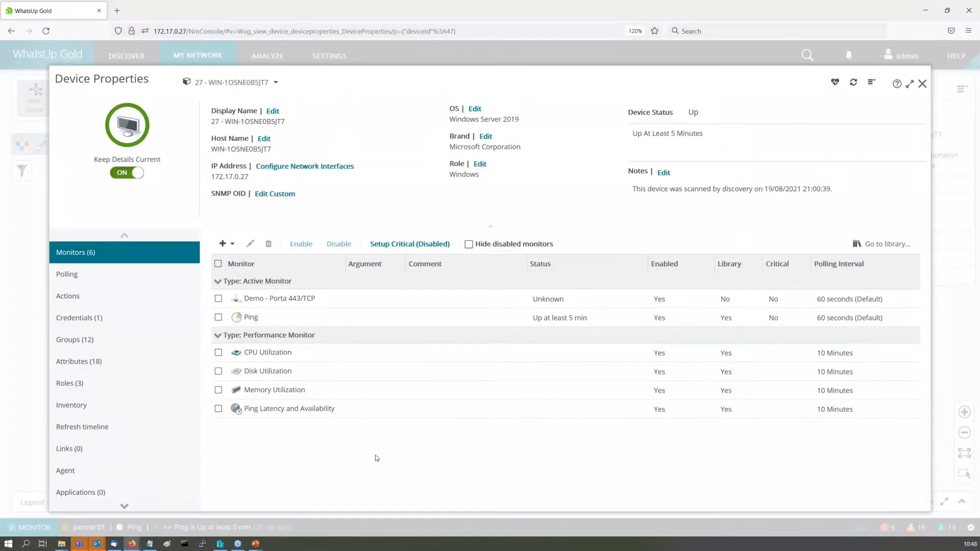
# - Add the Demo - Porta 80/TCP active monitor and close the device properties
pyautogui.click(231, 245)
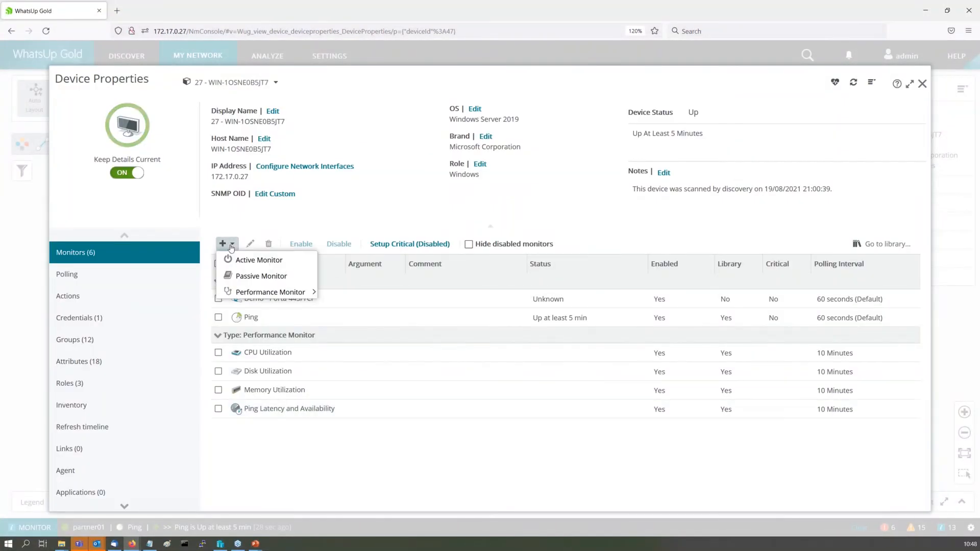
pyautogui.click(233, 261)
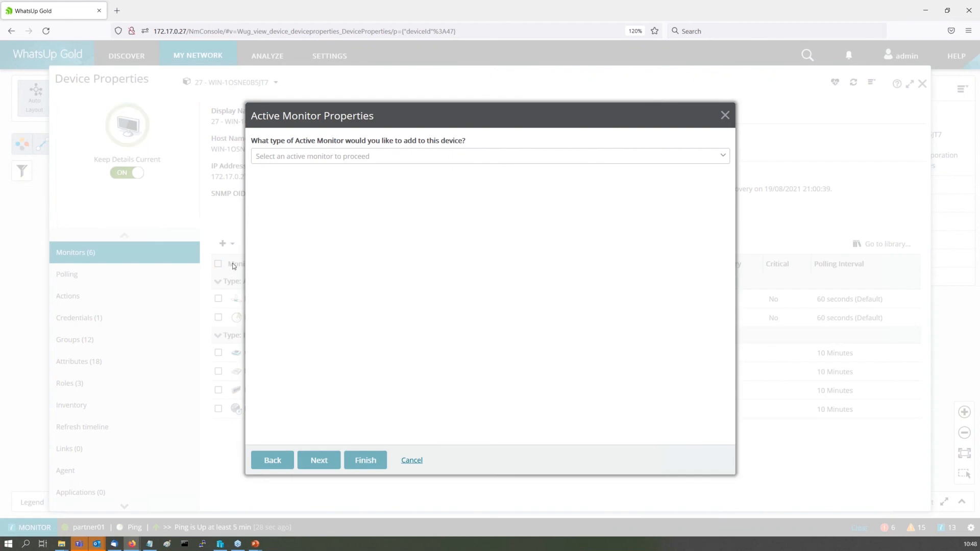
pyautogui.click(333, 157)
pyautogui.click(304, 197)
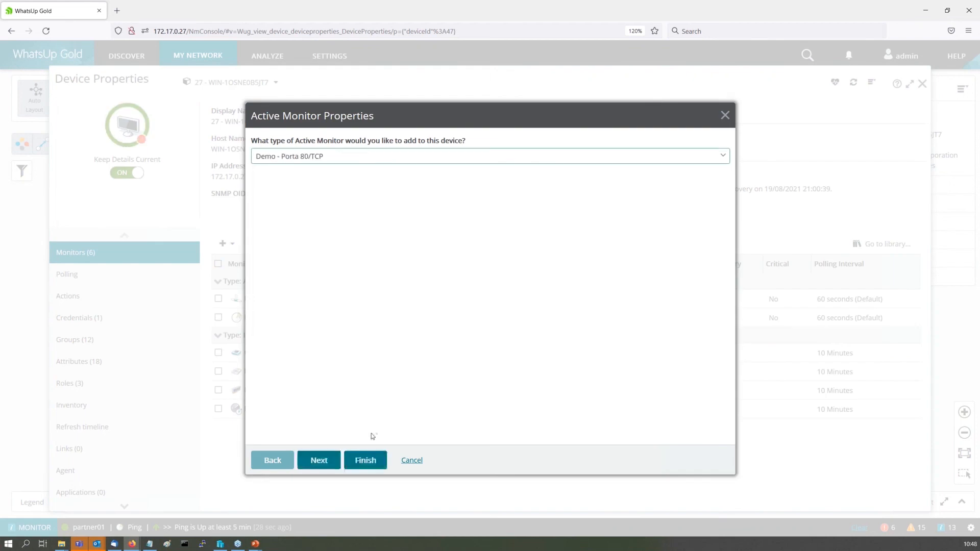
pyautogui.click(359, 459)
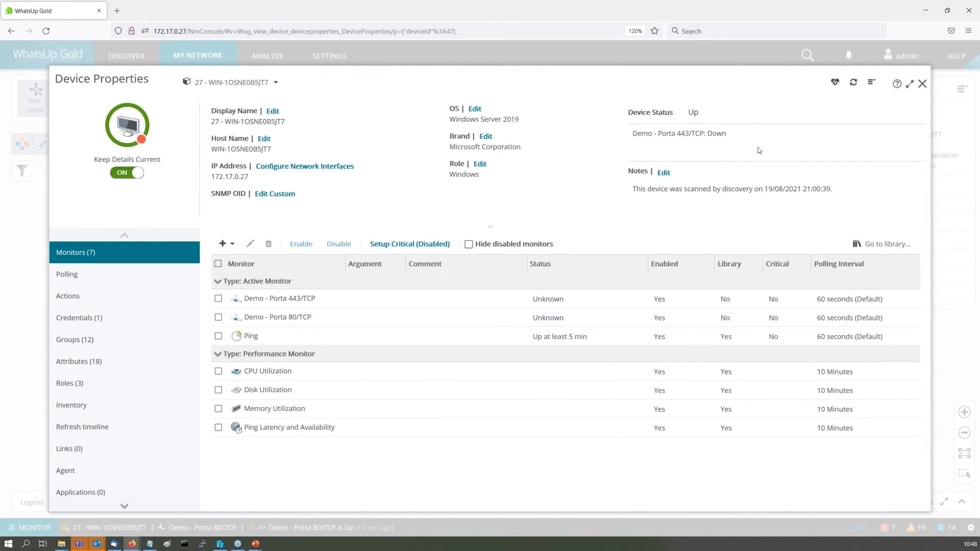
pyautogui.click(922, 84)
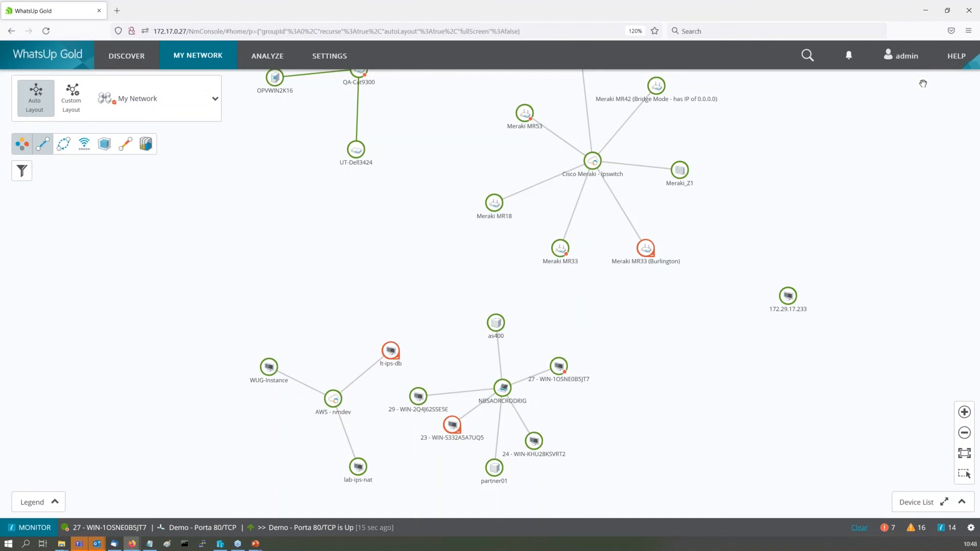
# - Expand device 27's Active Monitors to reveal Demo - Porta 443/TCP is down
pyautogui.click(563, 367)
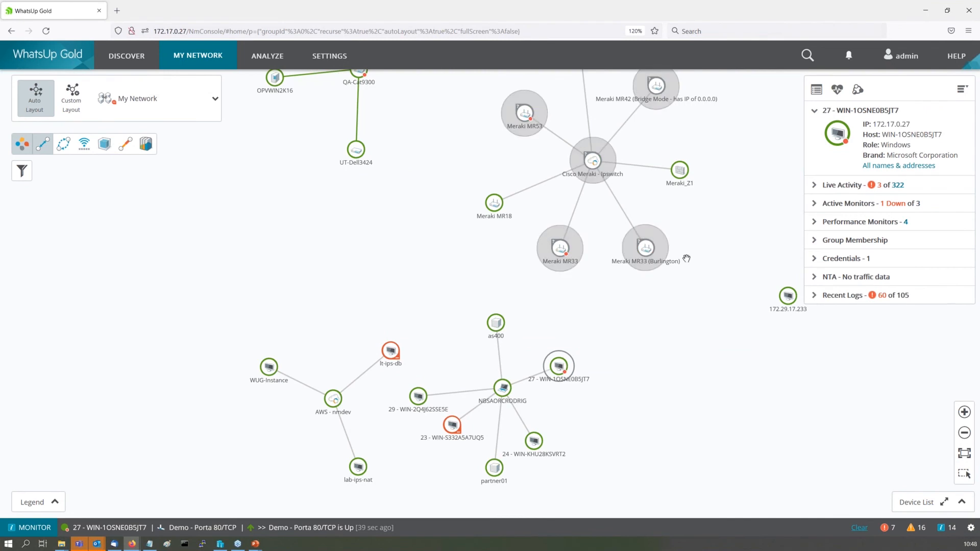
pyautogui.click(814, 204)
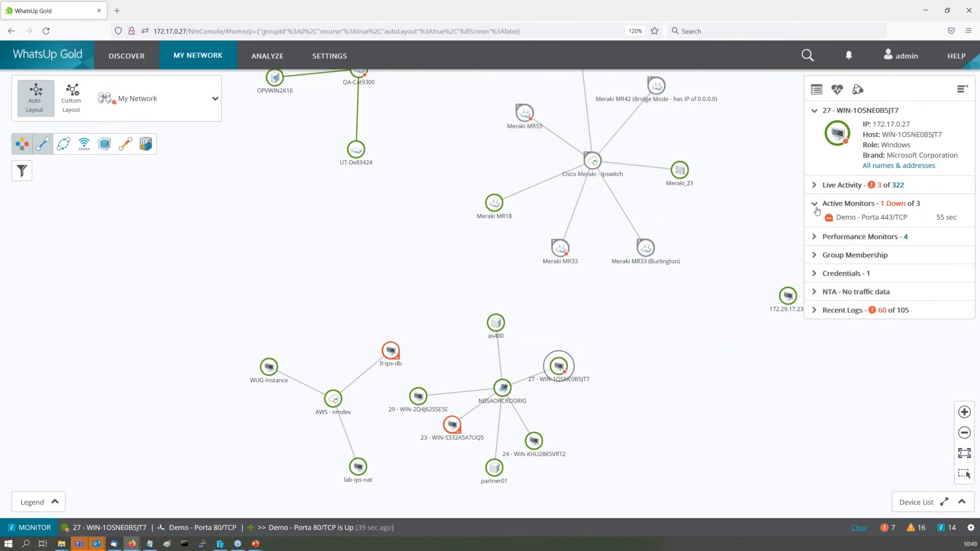
pyautogui.moveTo(906, 214)
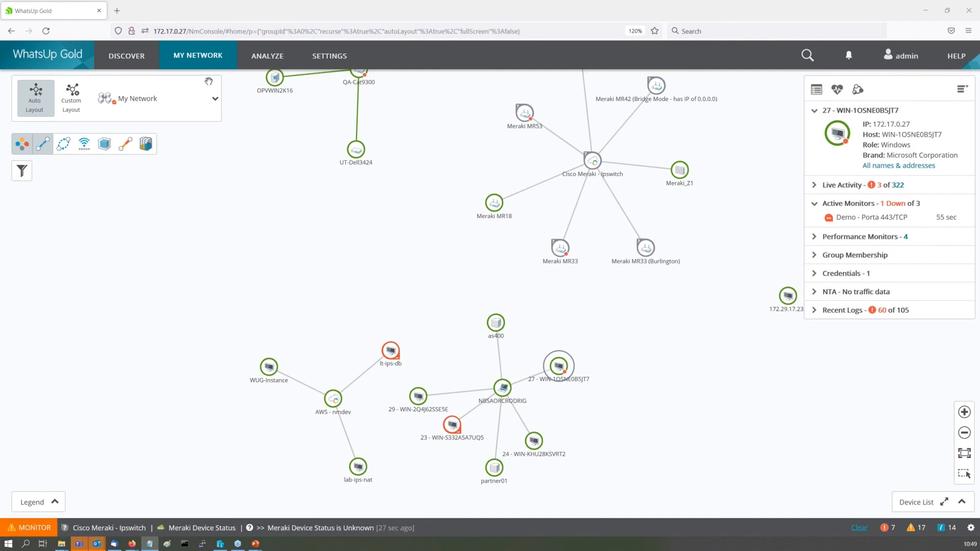
pyautogui.click(273, 66)
pyautogui.moveTo(306, 81)
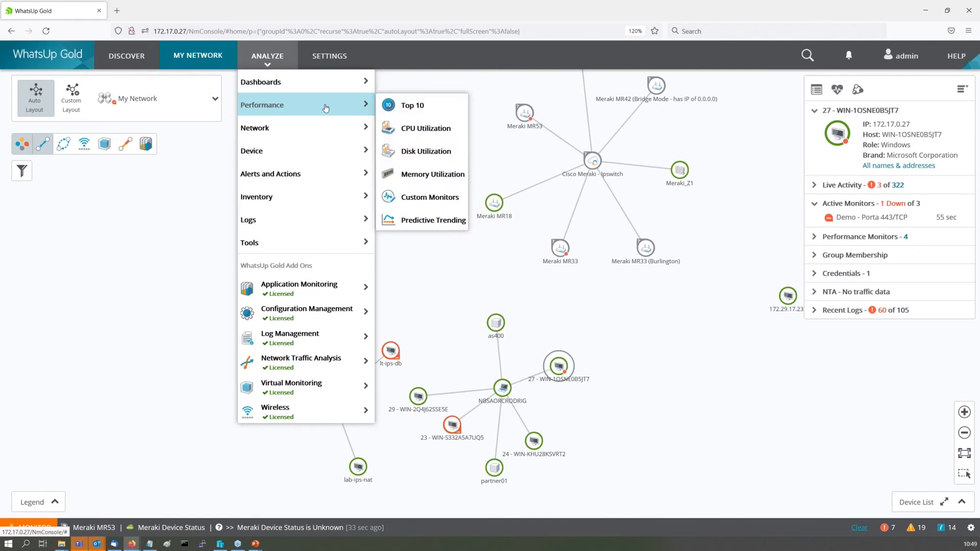
# - Open ANALYZE > Dashboards > Home Dashboard and show its Overview tab
pyautogui.moveTo(322, 131)
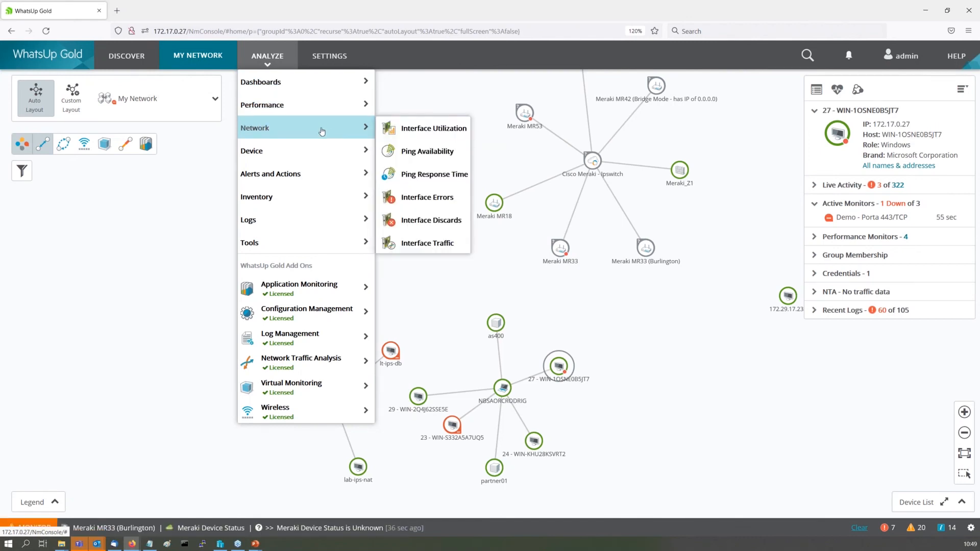
pyautogui.moveTo(323, 150)
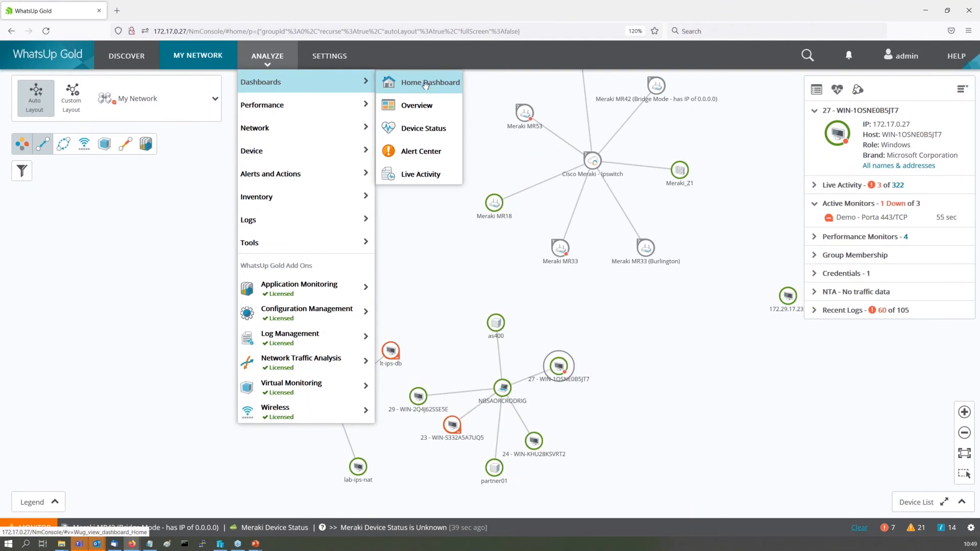
pyautogui.click(425, 86)
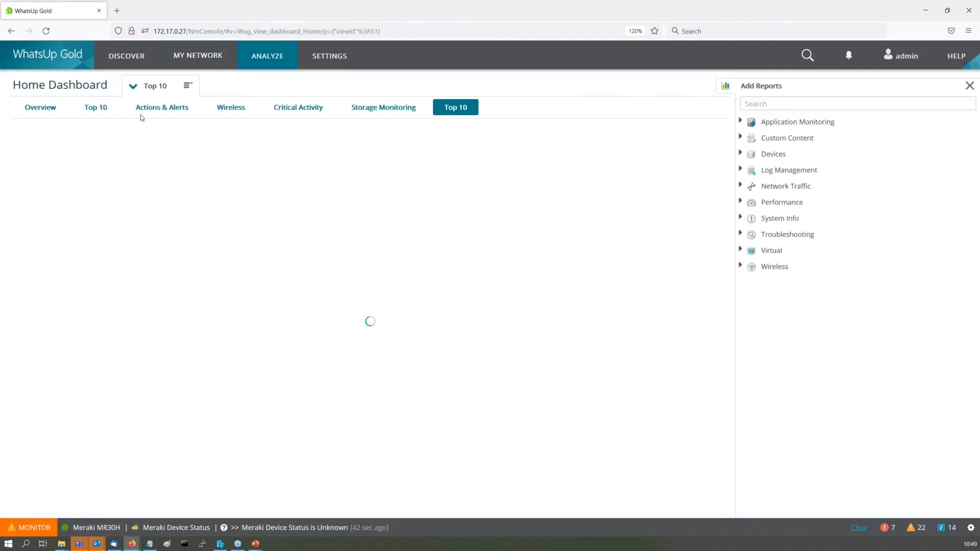
pyautogui.click(48, 110)
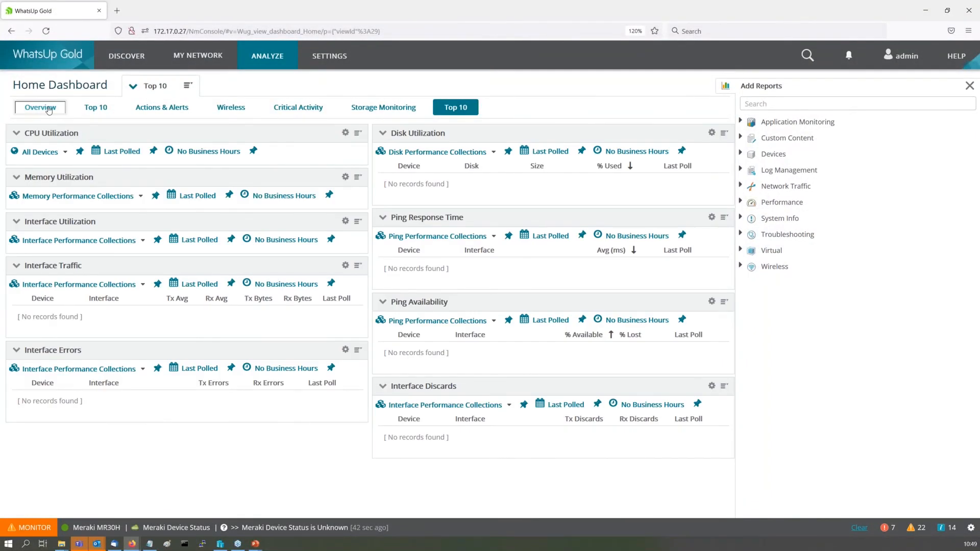
pyautogui.click(438, 152)
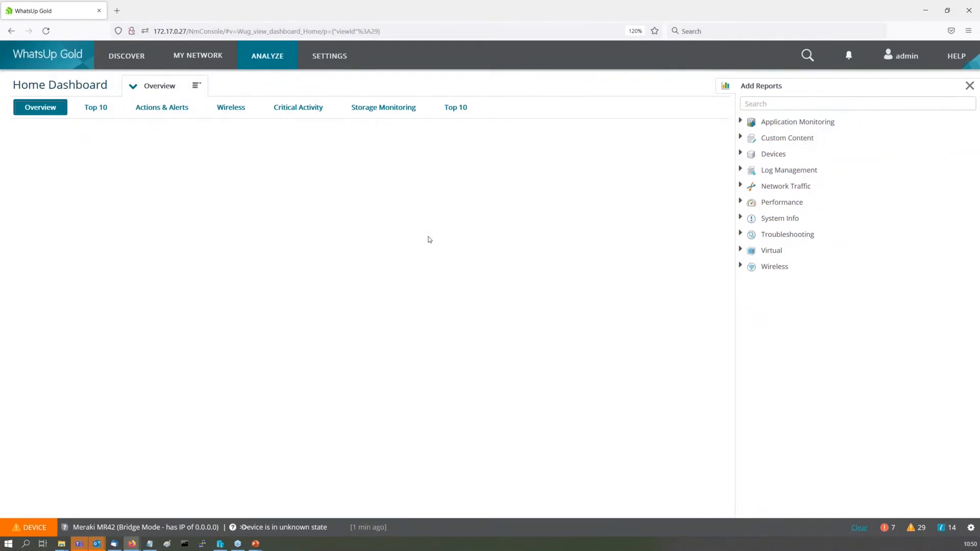
# - Reload the Home Dashboard and show its Top 10 CPU and Memory Utilization reports
pyautogui.press('F5')
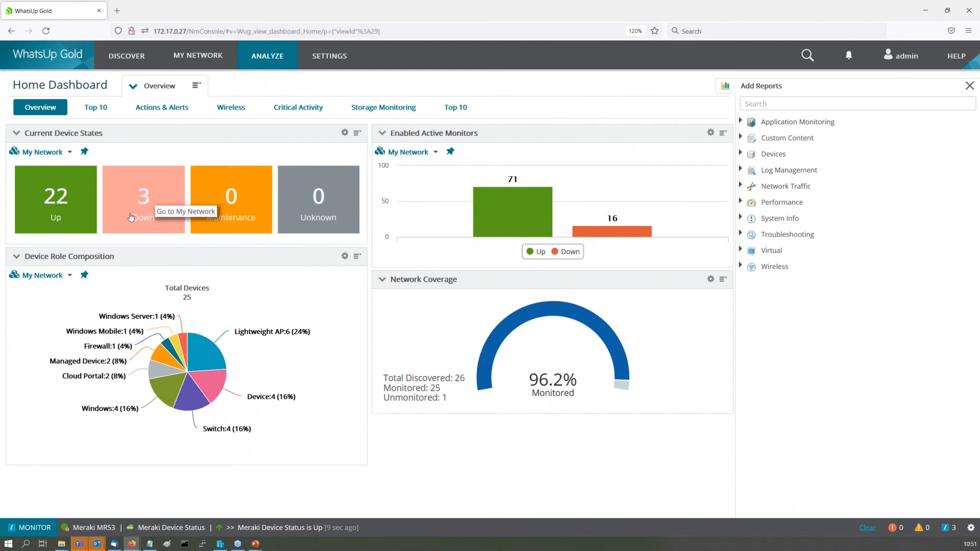
pyautogui.click(98, 111)
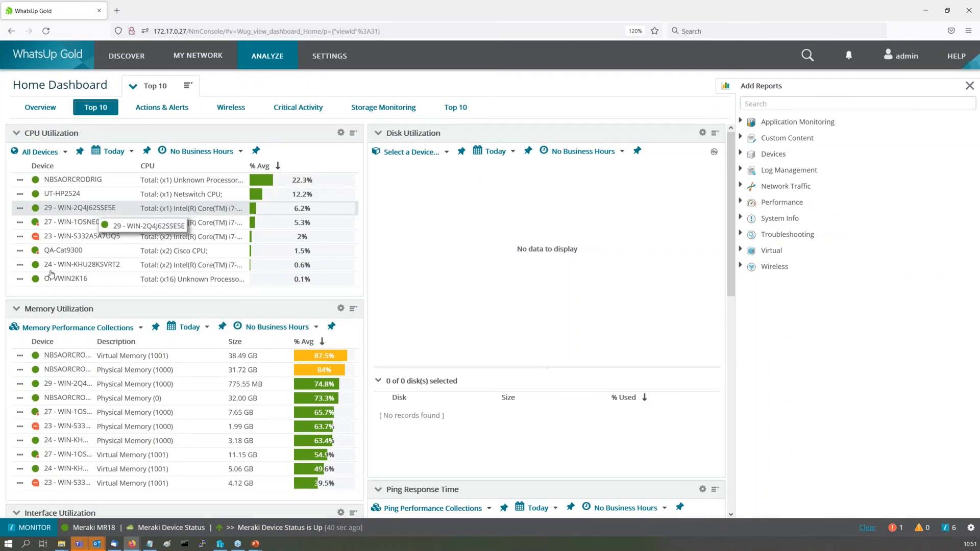
# - Filter Memory Utilization to device 29, try RealTime Performance Monitor, and expand Log Management reports
pyautogui.click(20, 384)
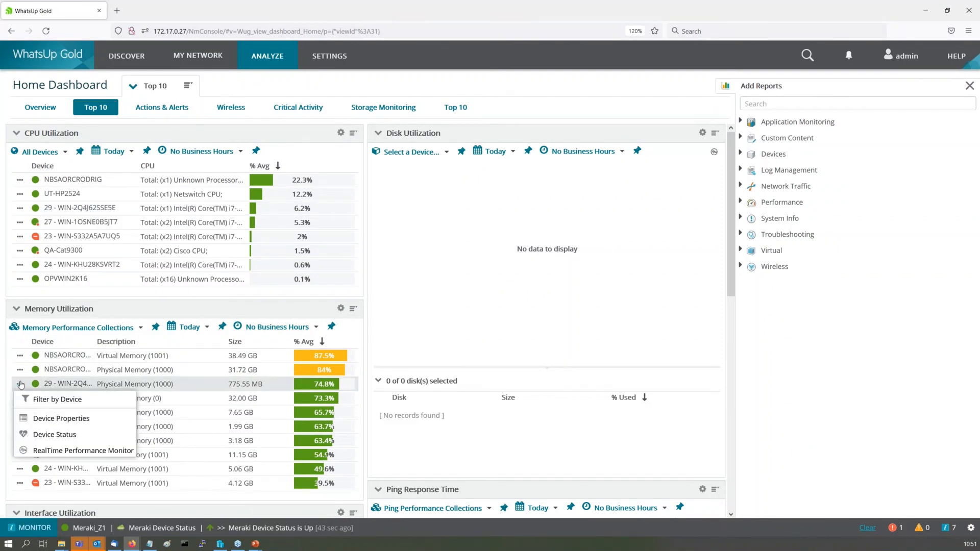
pyautogui.click(99, 399)
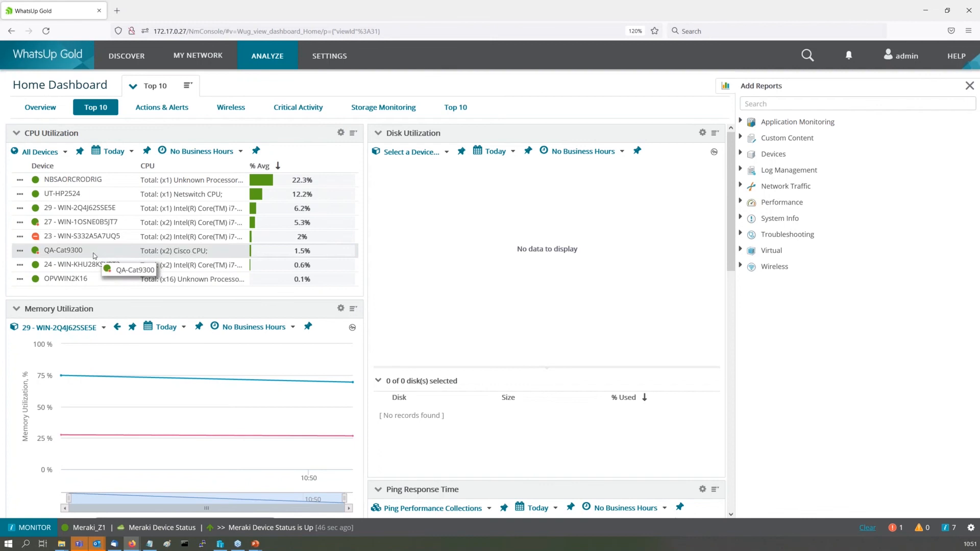
pyautogui.click(19, 210)
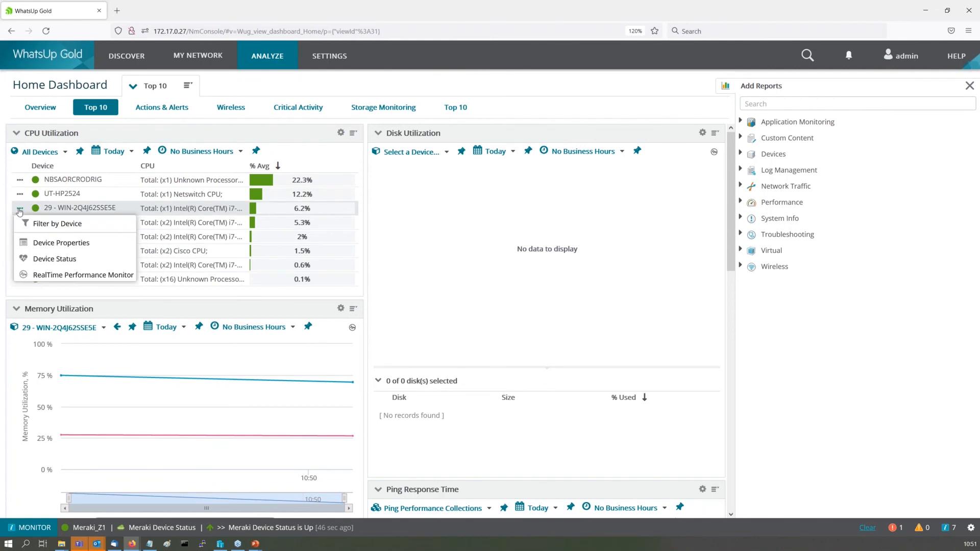
pyautogui.click(79, 276)
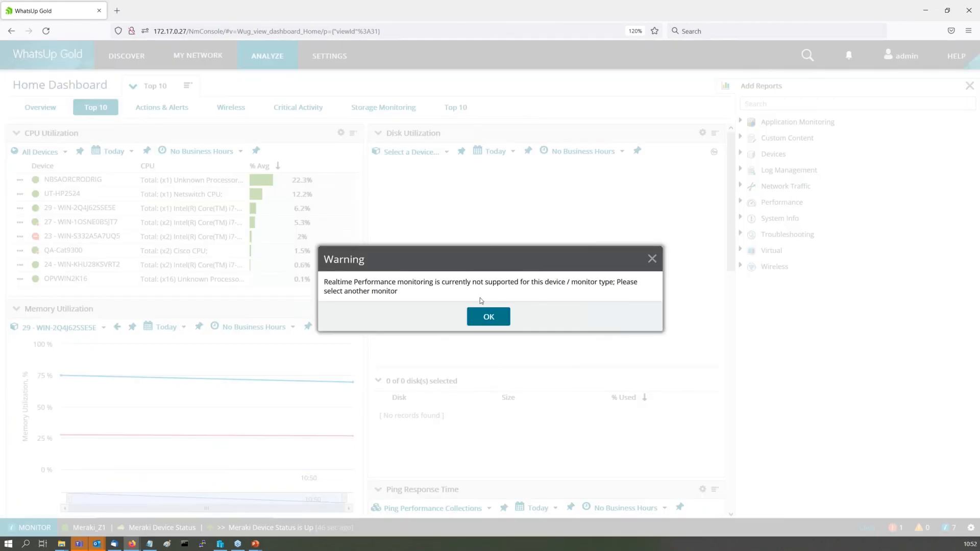
pyautogui.click(476, 323)
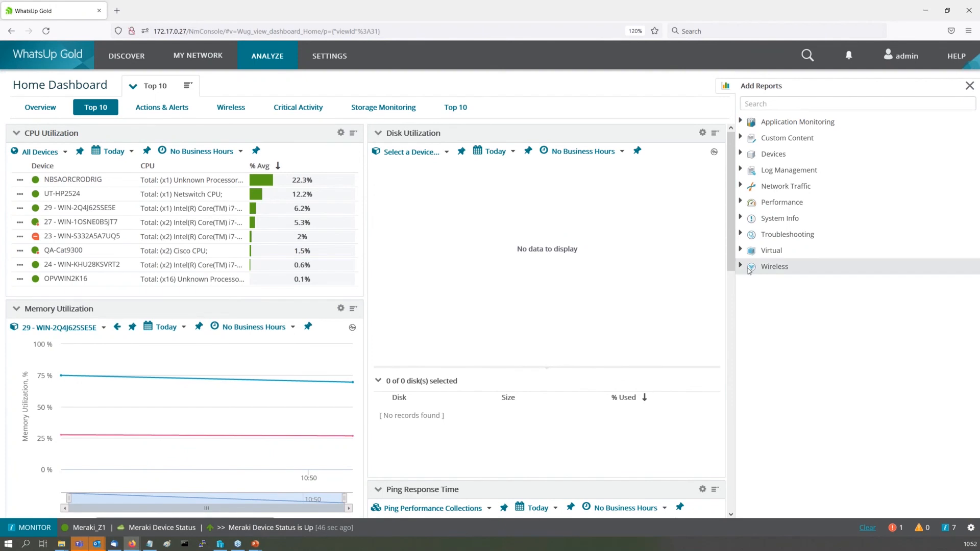
pyautogui.click(739, 170)
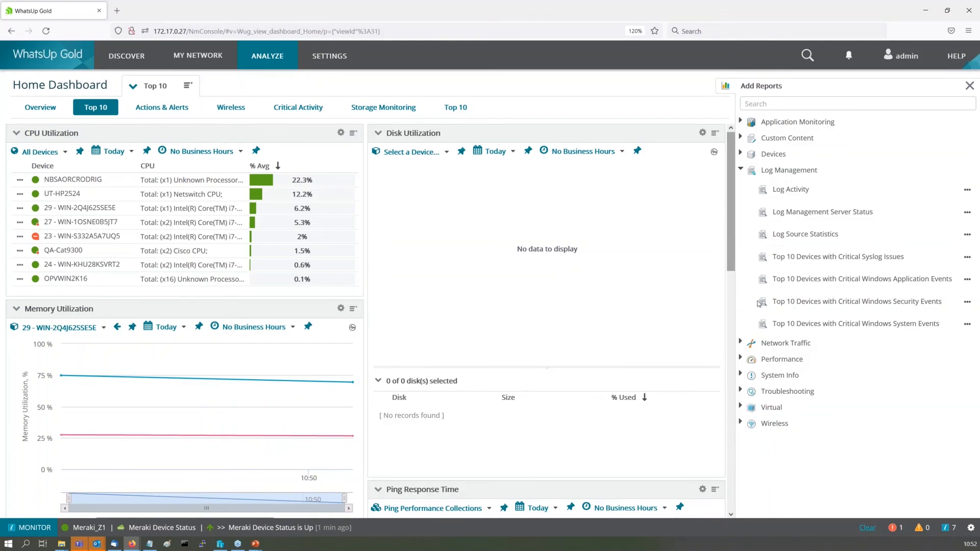
# - Add the Performance report Ping Availability (Packet Loss) to the dashboard footer
pyautogui.click(740, 358)
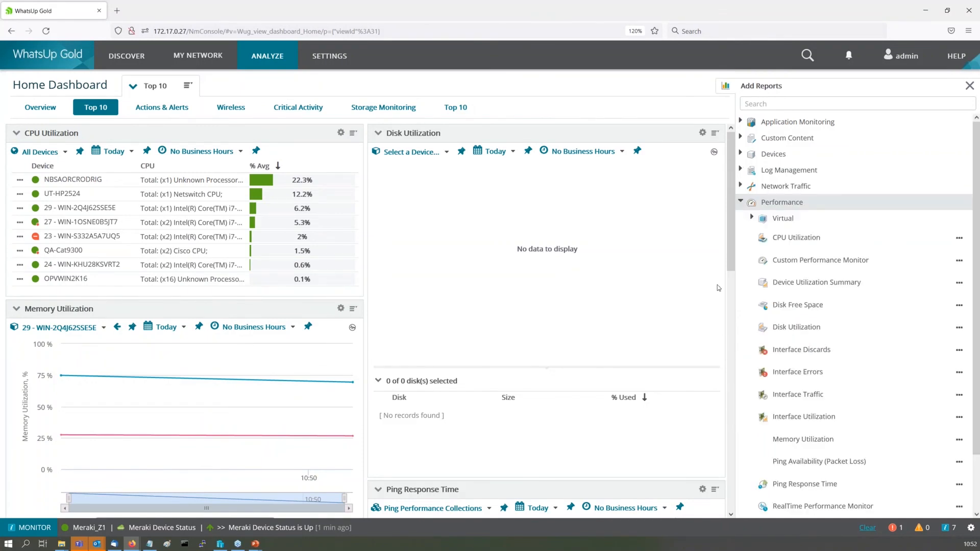
pyautogui.moveTo(728, 235); pyautogui.dragTo(738, 486)
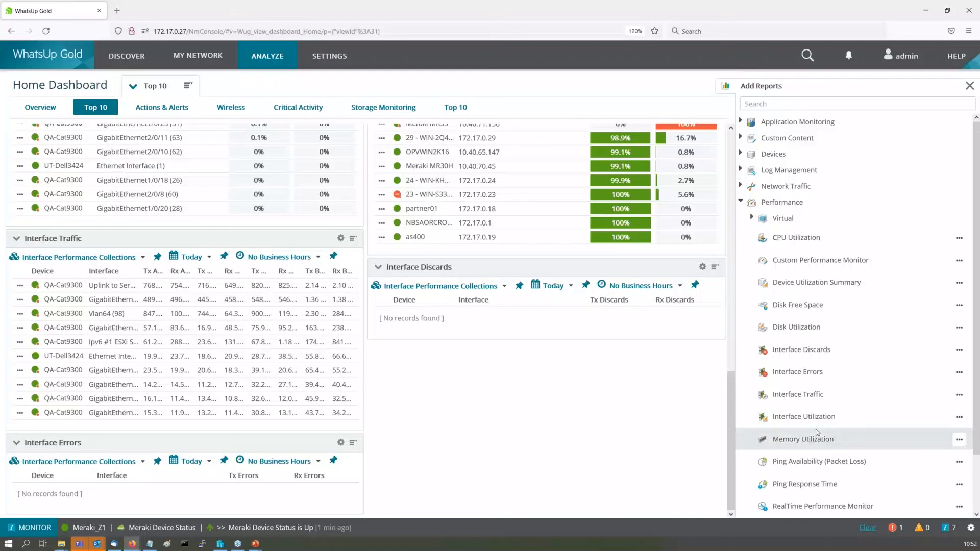
pyautogui.click(959, 462)
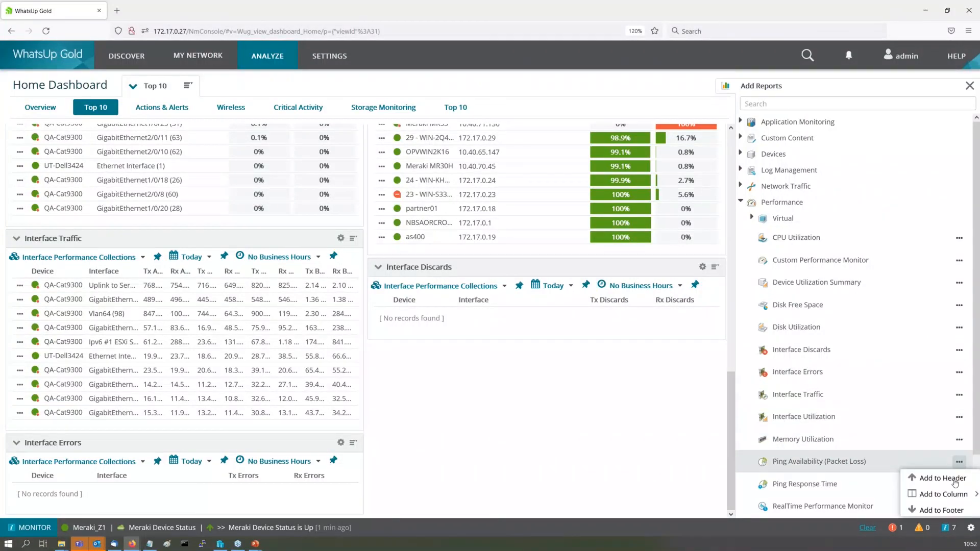
pyautogui.click(941, 510)
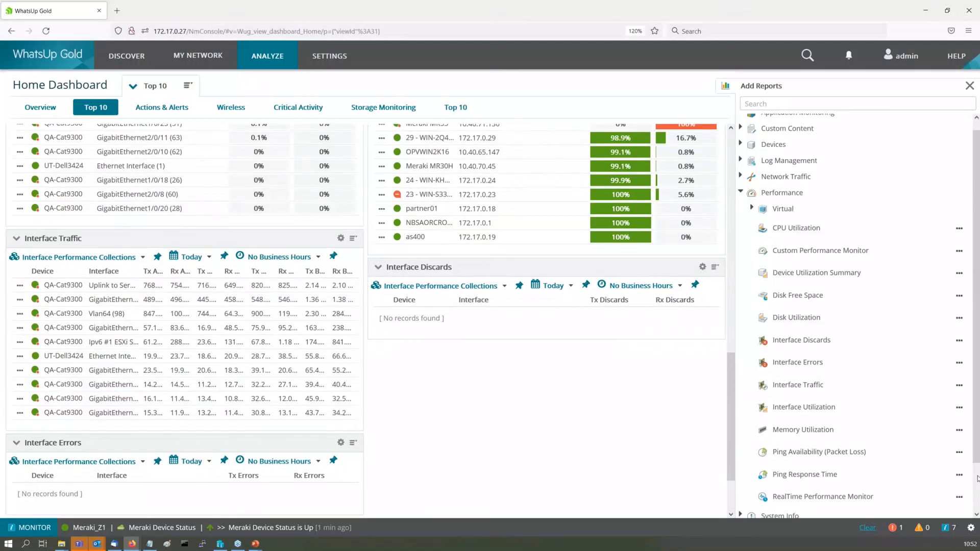
pyautogui.scroll(-2, 977, 478)
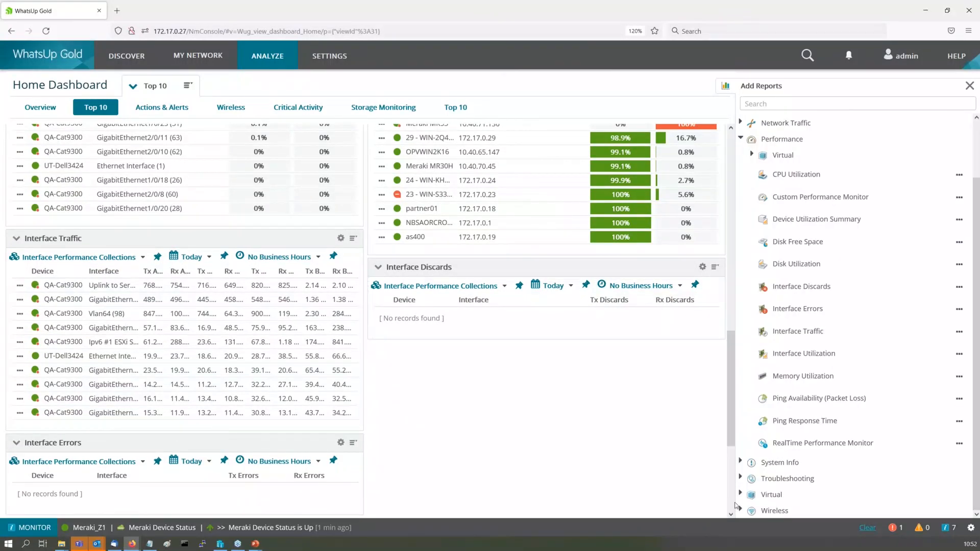
pyautogui.scroll(-4, 728, 503)
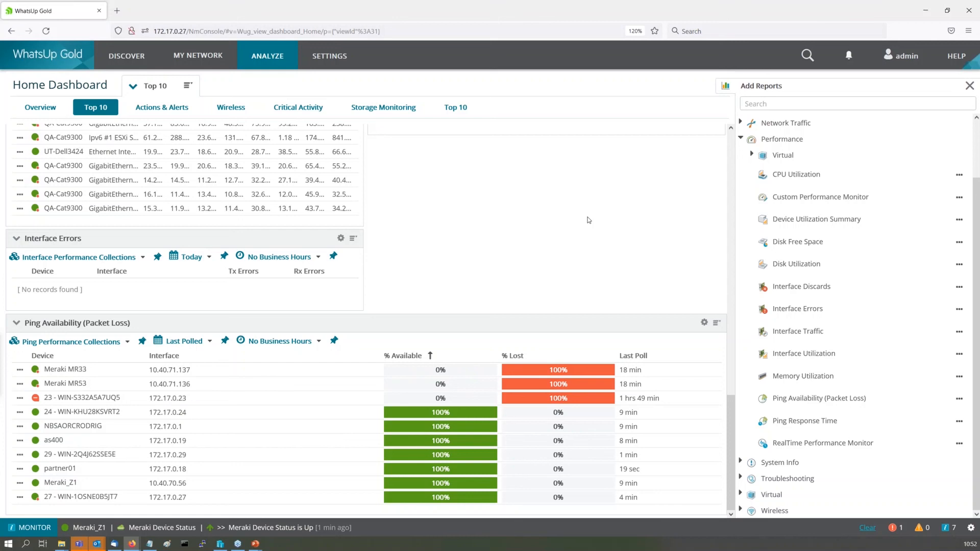
# - Go to SETTINGS > Application Monitoring > Application and Profile Setup and browse the 77 Application Profiles
pyautogui.click(330, 58)
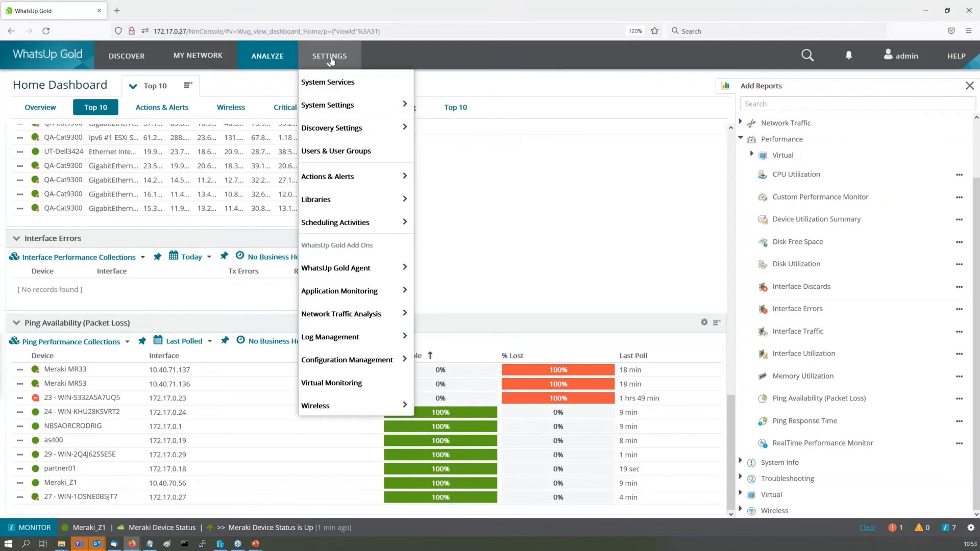
pyautogui.moveTo(387, 297)
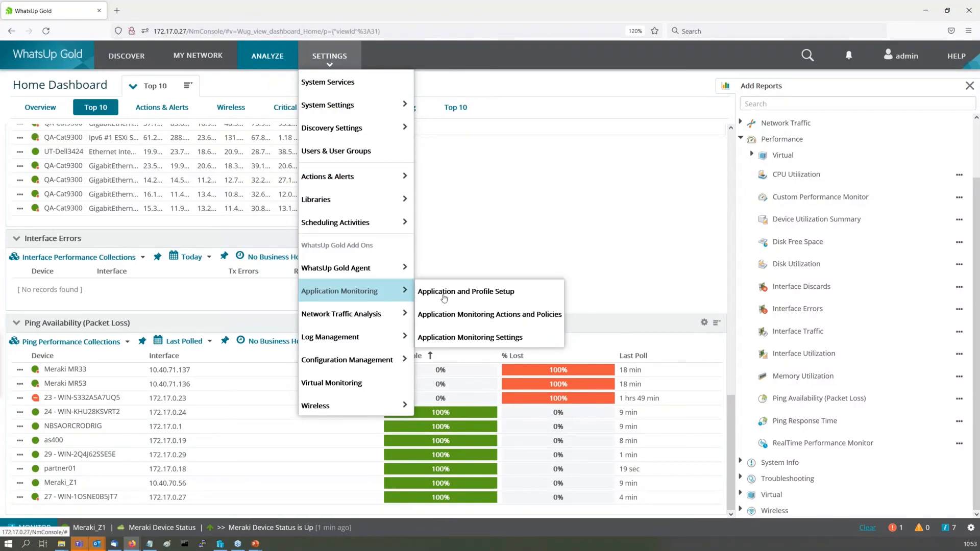
pyautogui.click(477, 298)
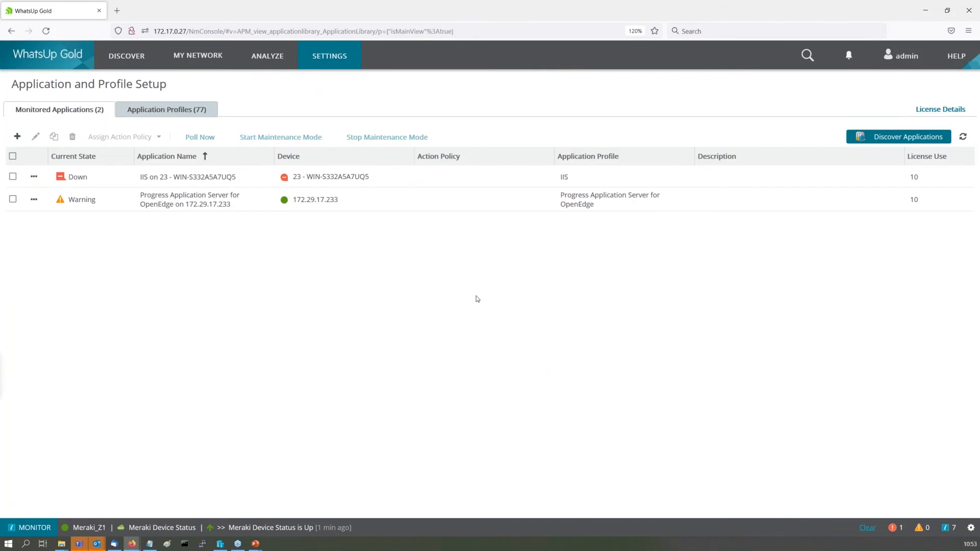
pyautogui.click(167, 115)
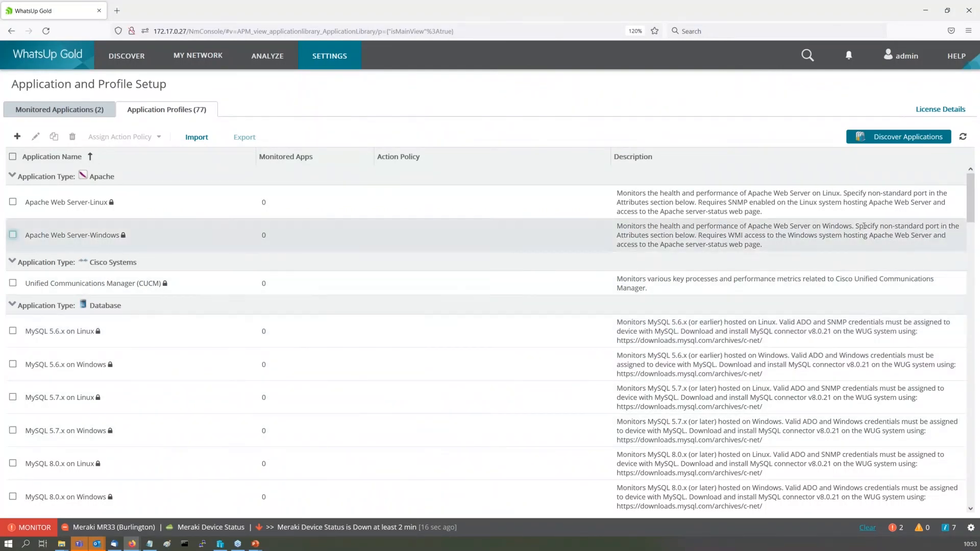
pyautogui.moveTo(973, 198); pyautogui.dragTo(978, 495)
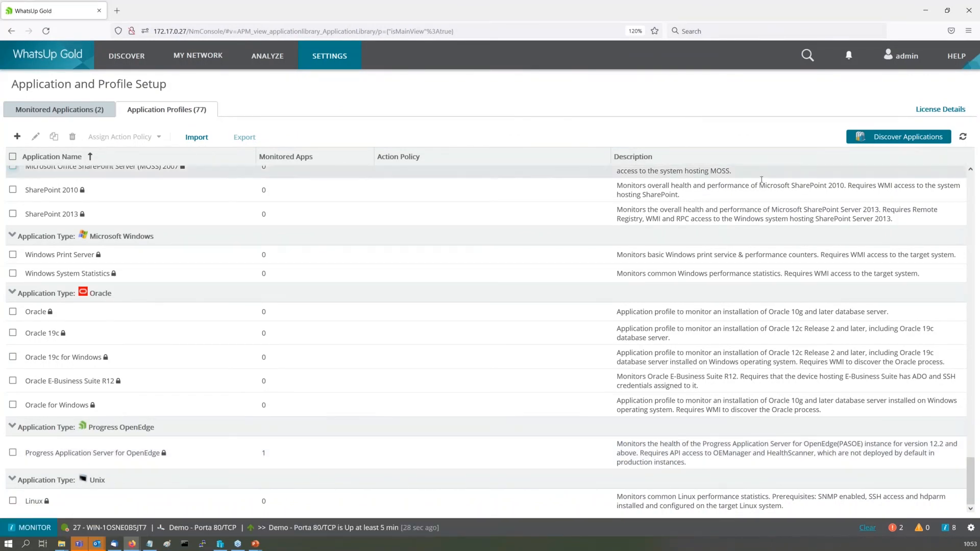
# - Start a new application scan targeting All Devices
pyautogui.click(897, 140)
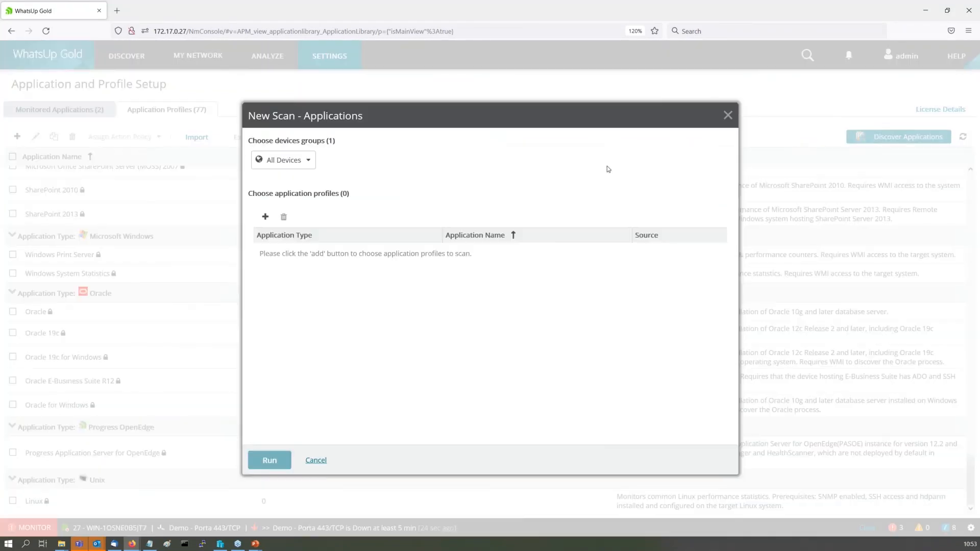
pyautogui.click(284, 160)
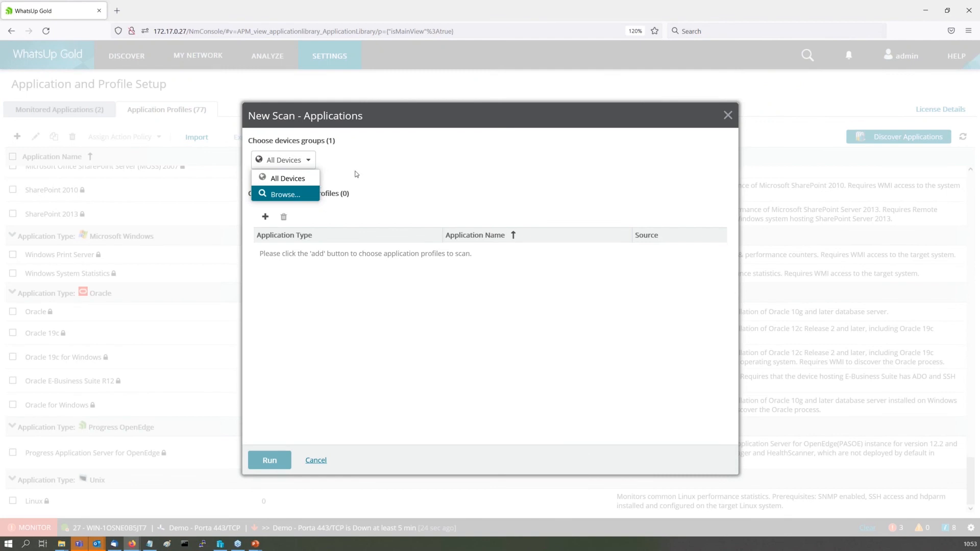
pyautogui.click(392, 191)
# - Select the IIS and WhatsUp Gold Embedded SQL profiles and run the scan
pyautogui.click(266, 216)
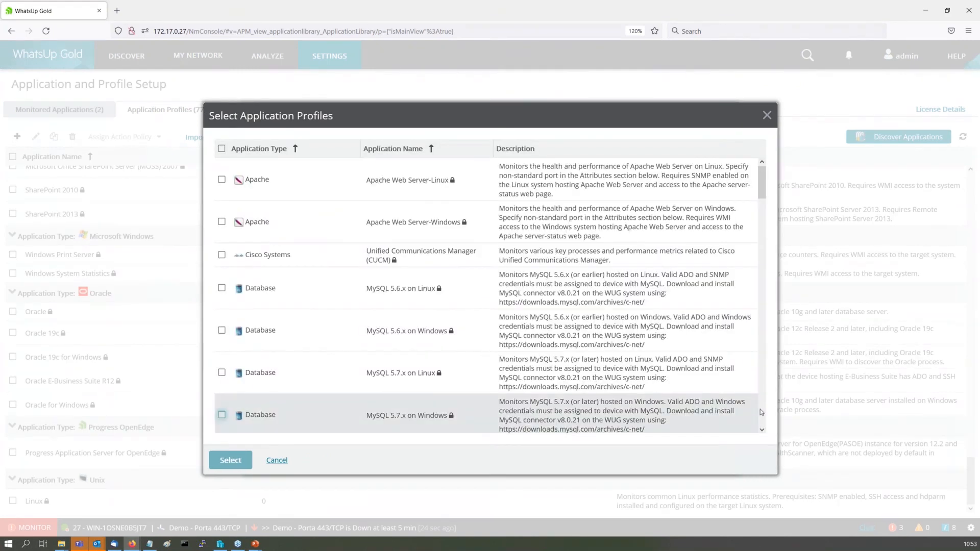
pyautogui.scroll(-10, 760, 413)
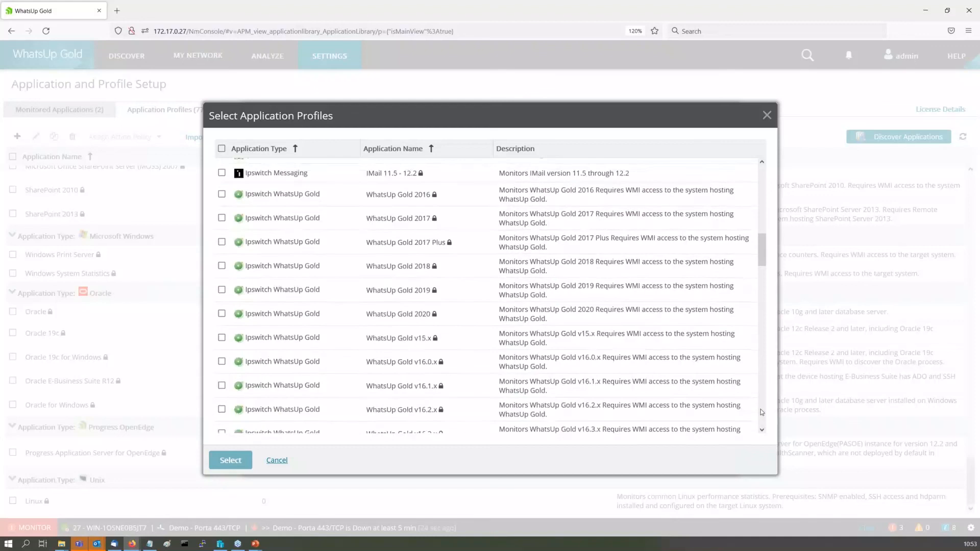
pyautogui.scroll(-5, 760, 412)
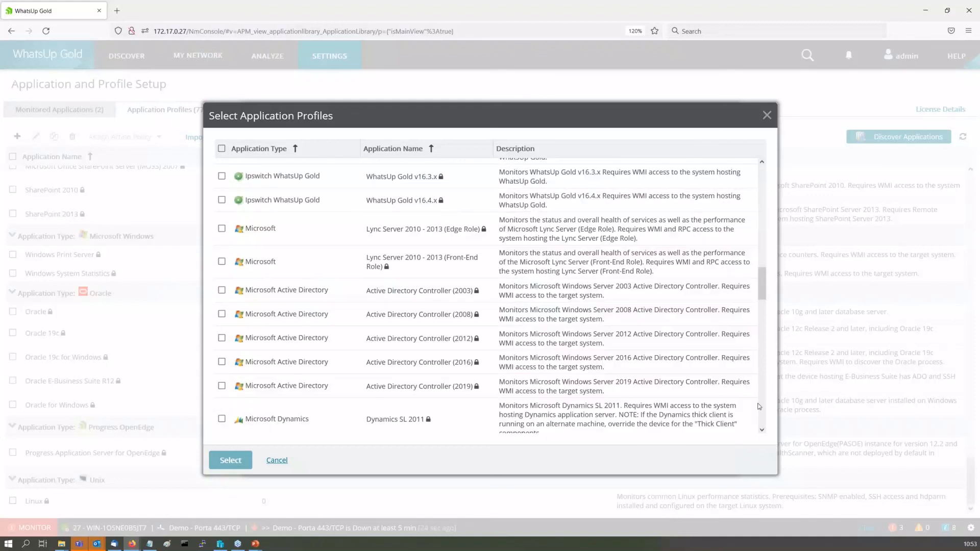
pyautogui.click(760, 240)
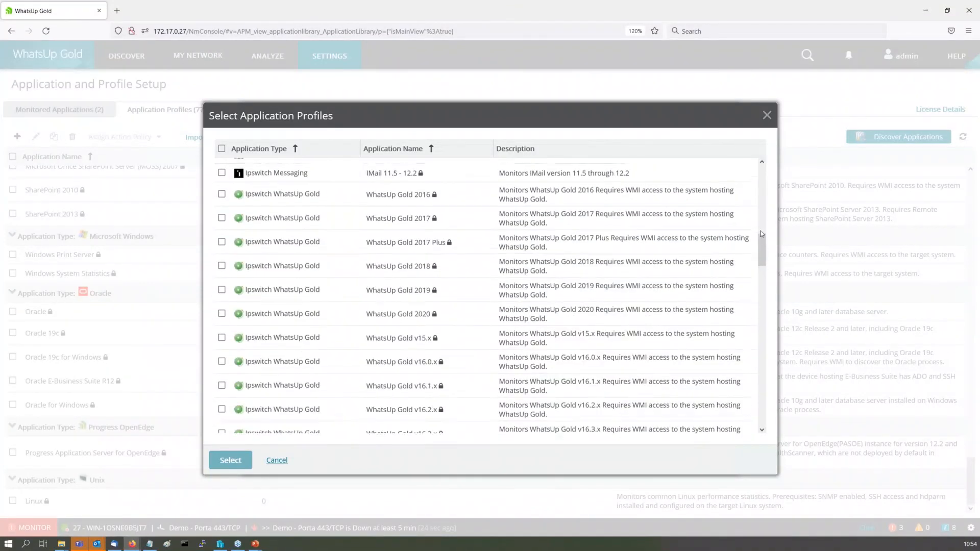
pyautogui.scroll(5, 760, 240)
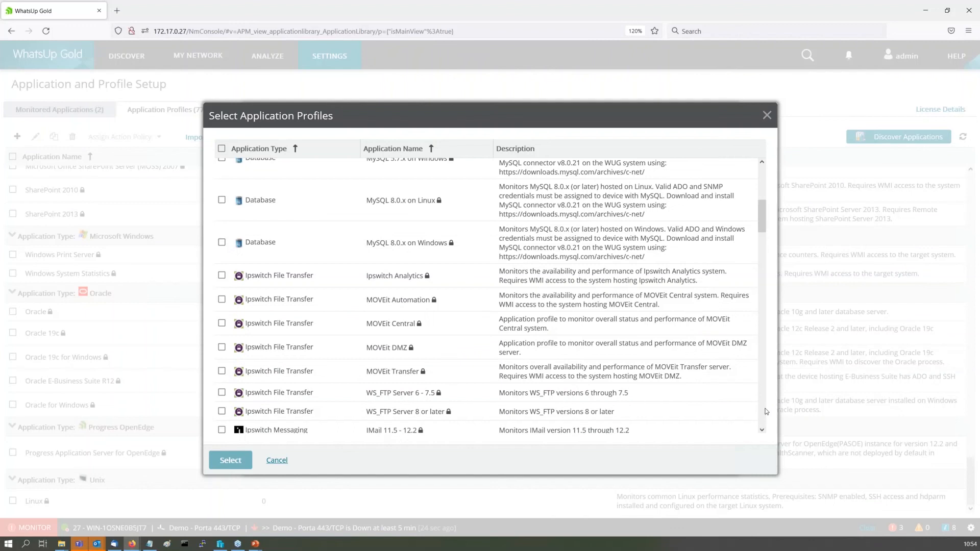
pyautogui.scroll(-8, 764, 412)
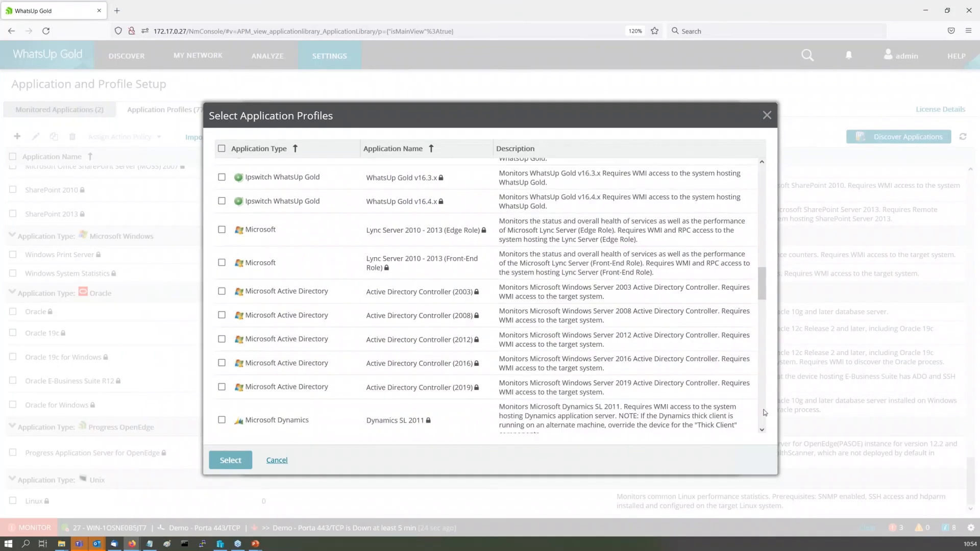
pyautogui.scroll(-3, 764, 412)
pyautogui.scroll(-10, 764, 412)
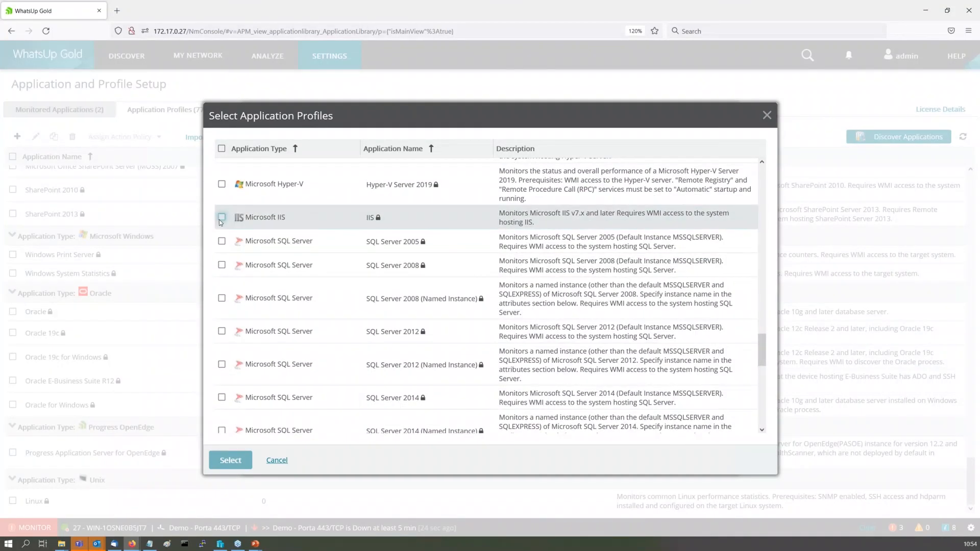
pyautogui.click(221, 217)
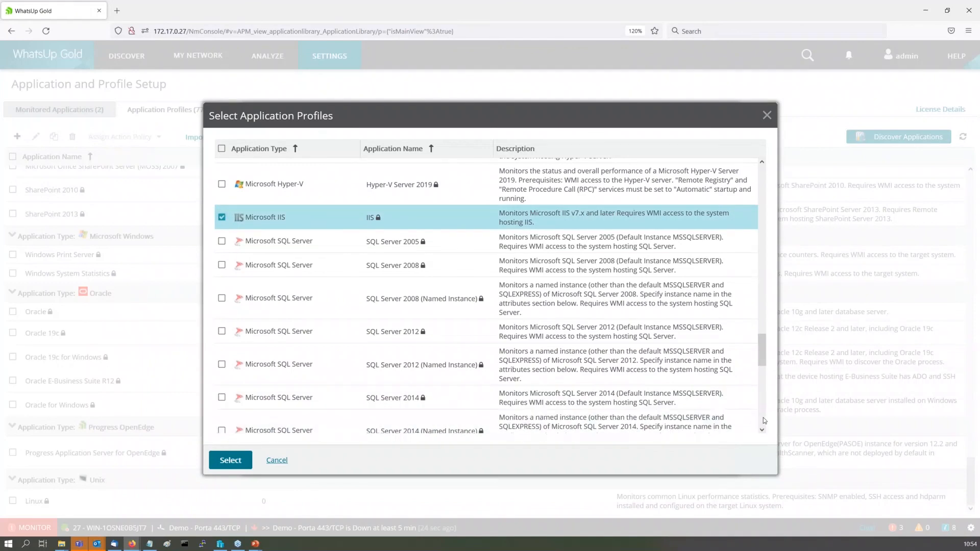
pyautogui.scroll(-5, 764, 419)
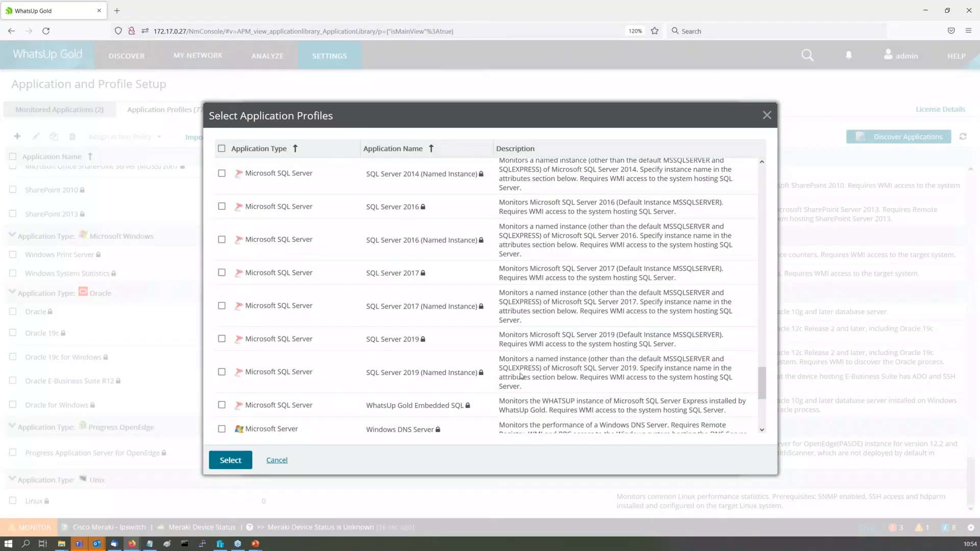
pyautogui.click(222, 405)
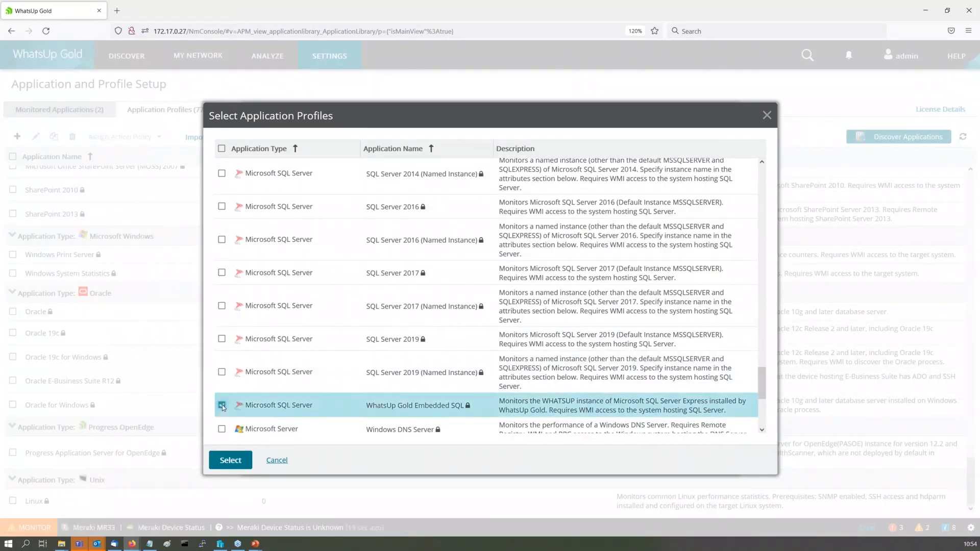
pyautogui.click(231, 460)
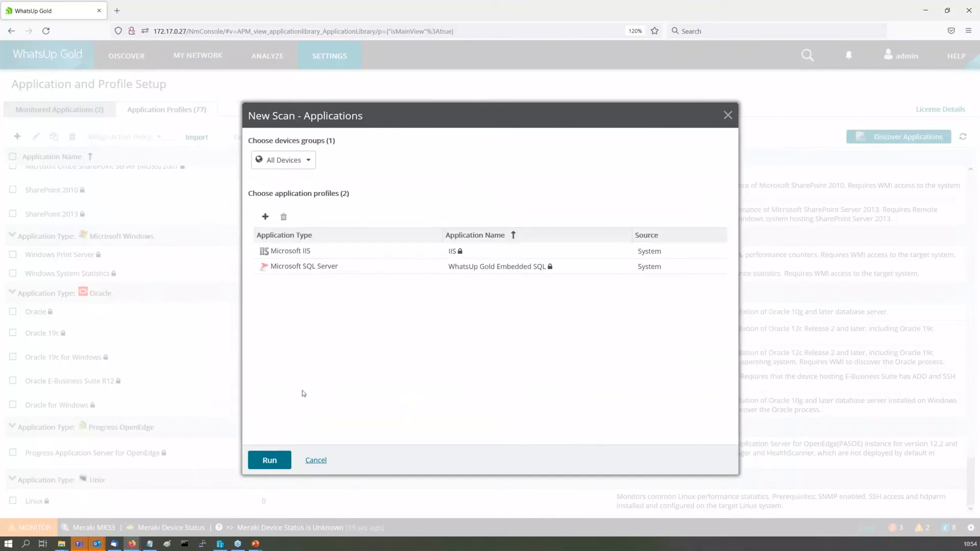
pyautogui.click(274, 461)
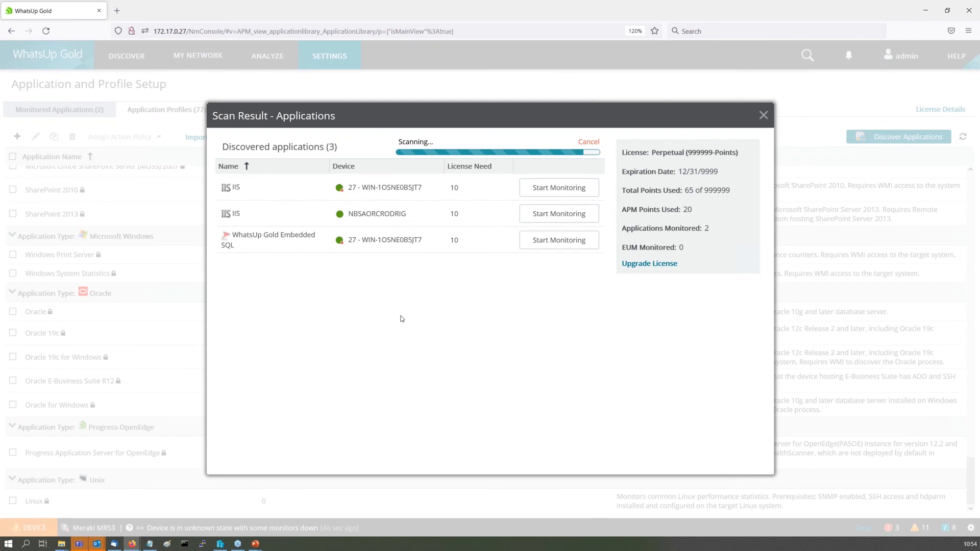
# - Start monitoring IIS and Embedded SQL on device 27, saving each, then view Monitored Applications
pyautogui.click(565, 192)
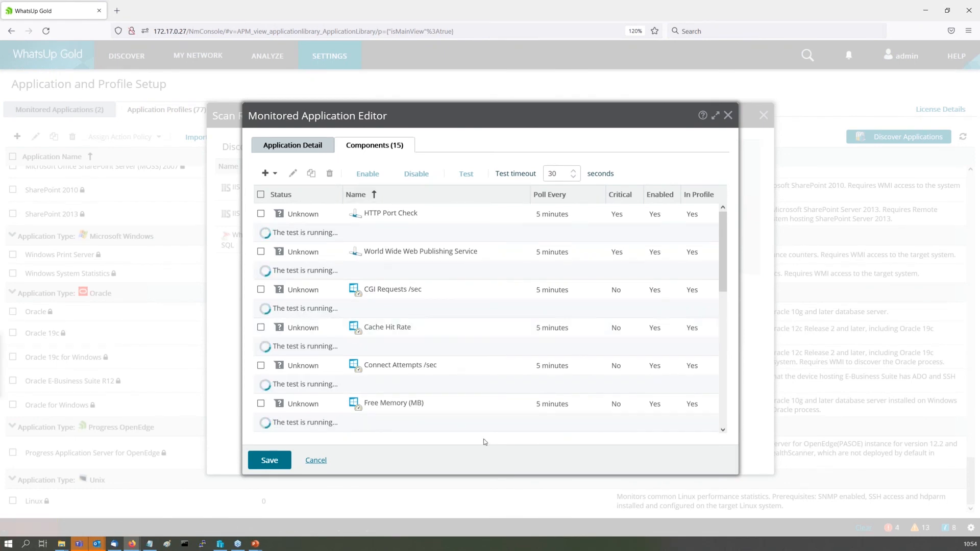
pyautogui.click(271, 460)
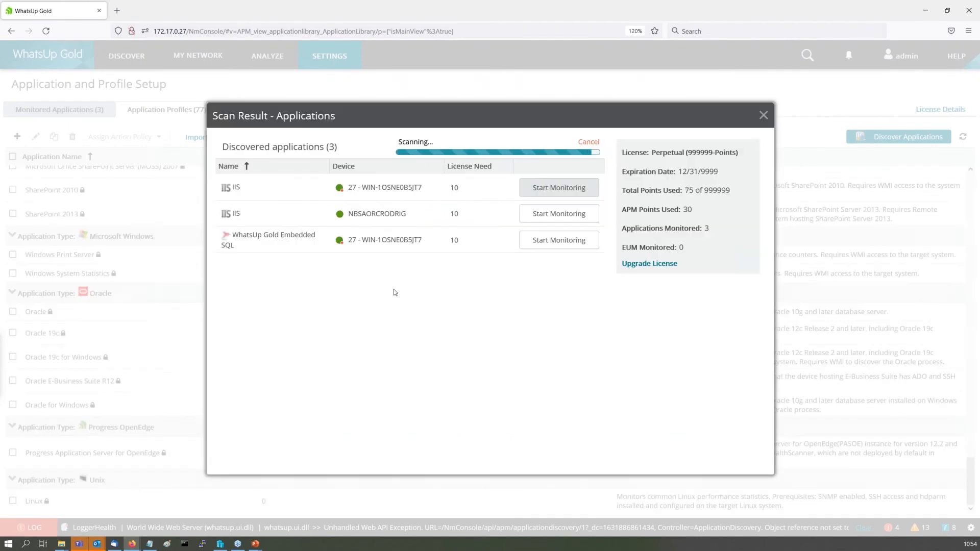
pyautogui.click(569, 213)
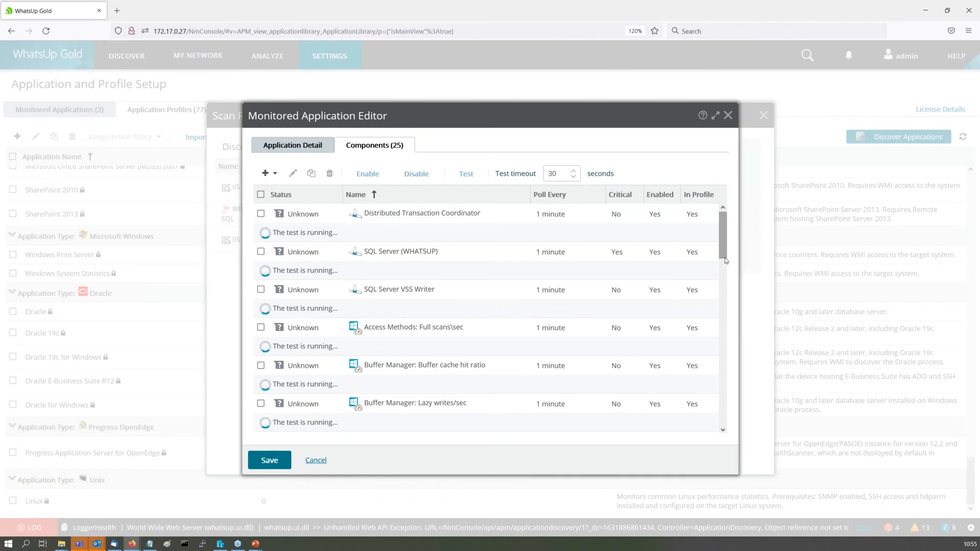
pyautogui.click(724, 309)
pyautogui.moveTo(725, 309); pyautogui.dragTo(725, 372)
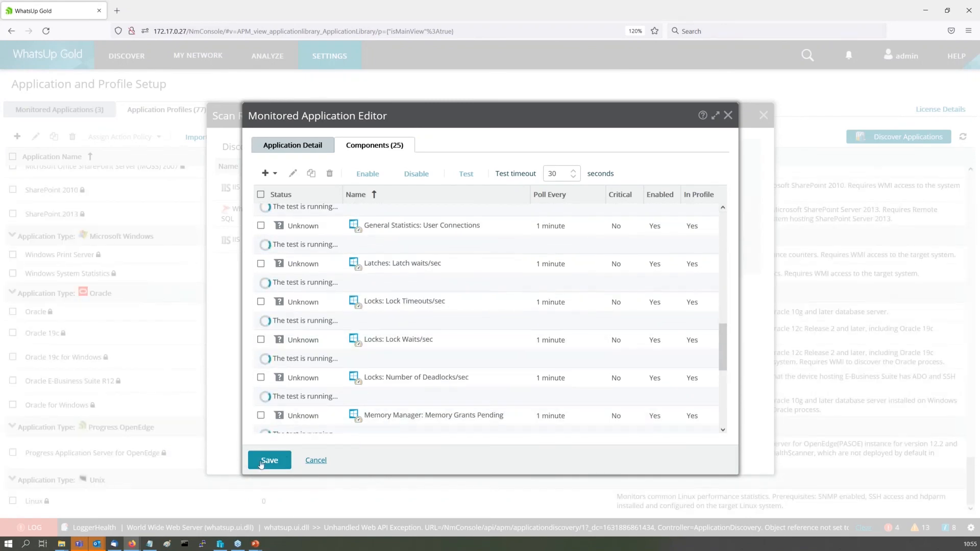
pyautogui.click(279, 462)
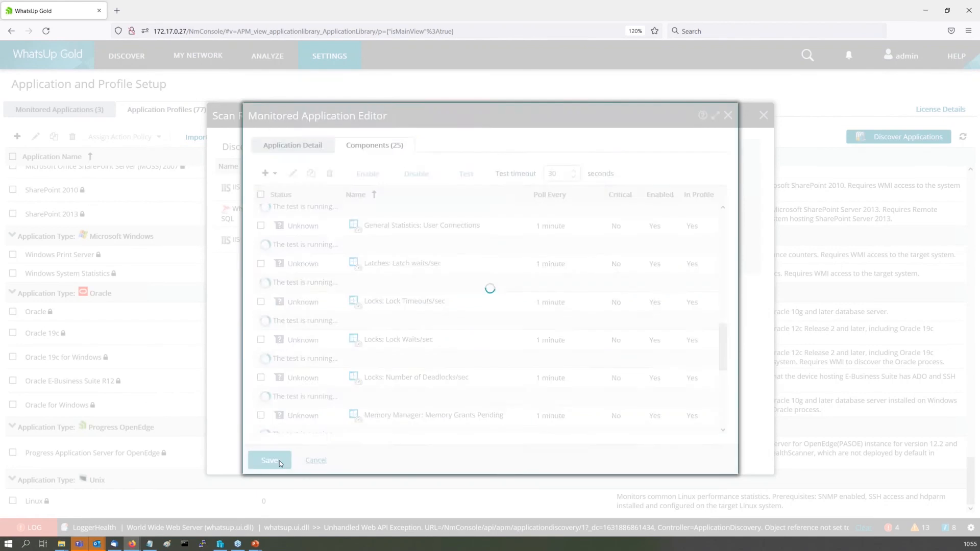
pyautogui.click(763, 115)
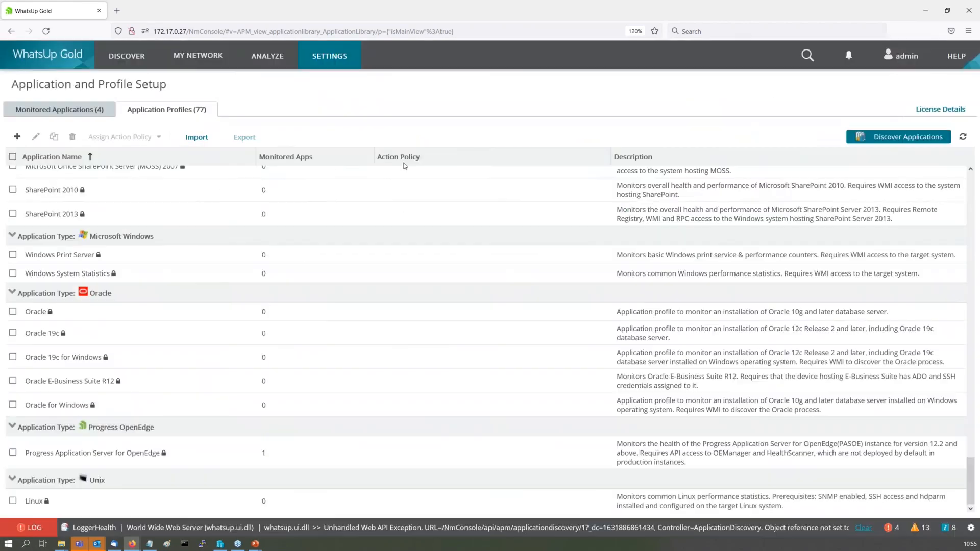
pyautogui.click(75, 112)
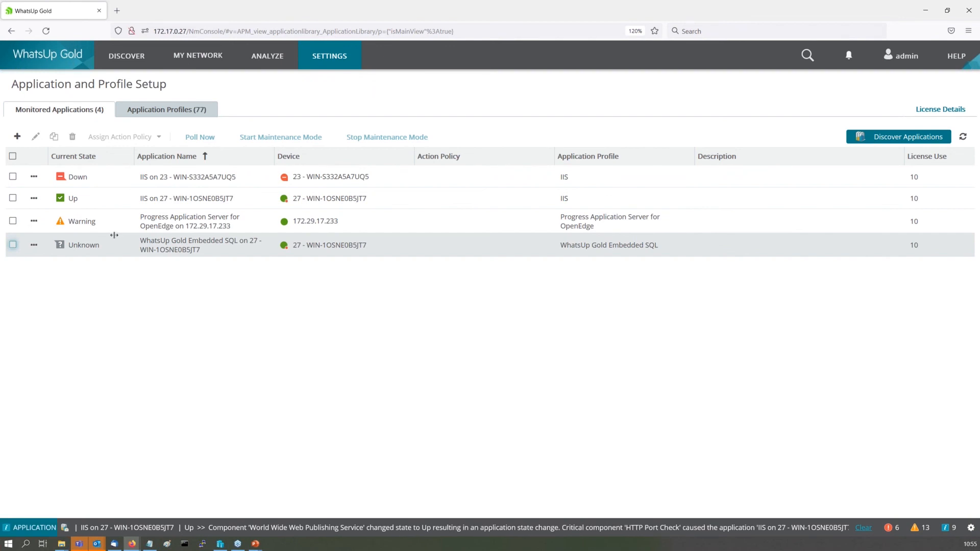
# - Review the Application Monitoring Dashboard, filter to OpenEdge, then reset the filter to All Applications
pyautogui.click(270, 63)
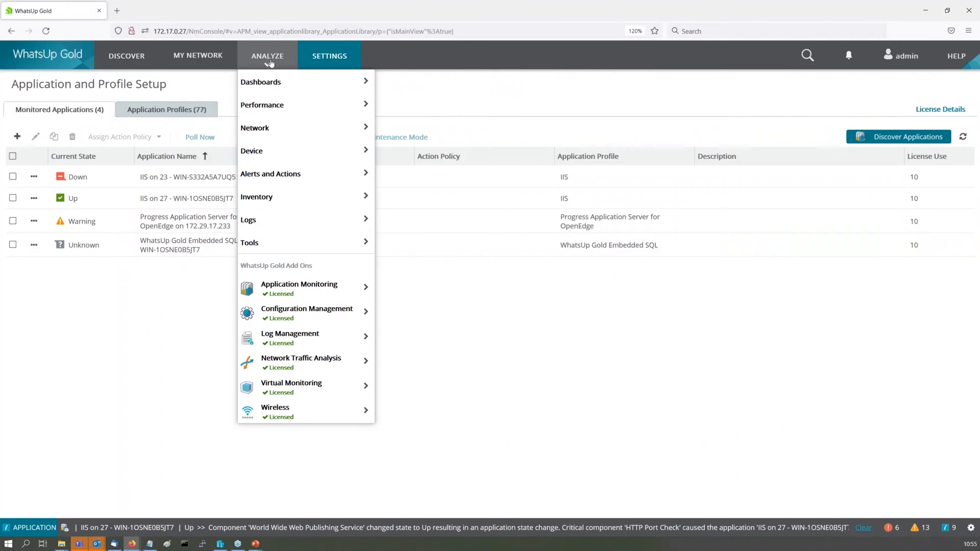
pyautogui.moveTo(306, 287)
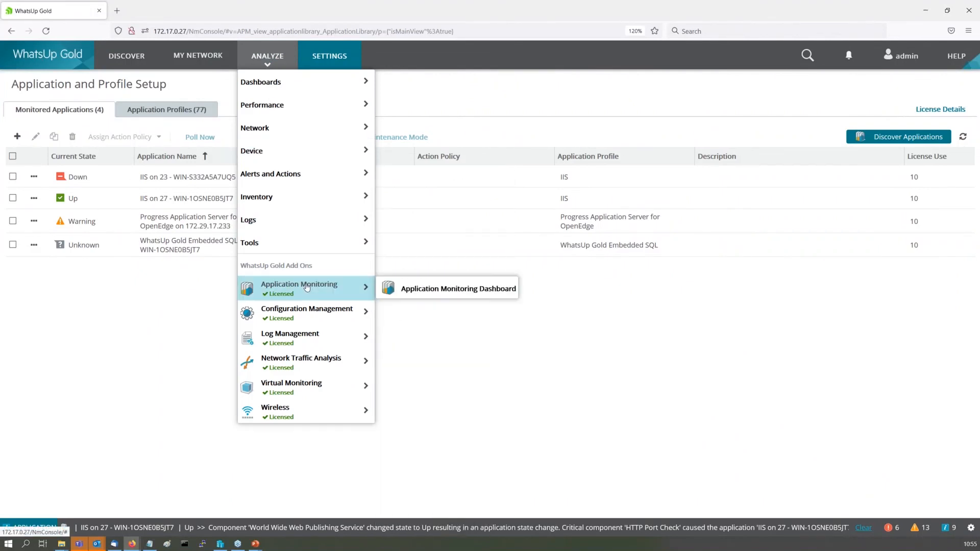
pyautogui.click(444, 291)
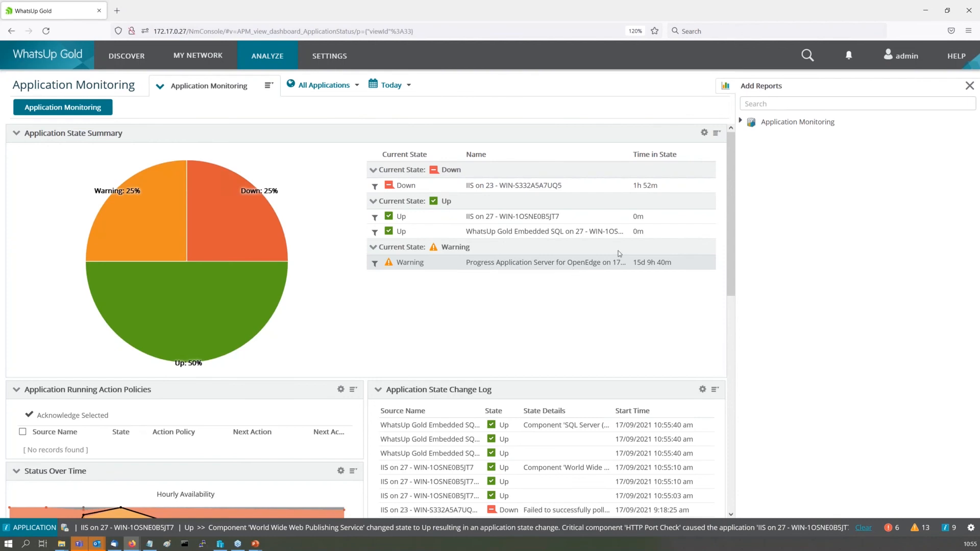
pyautogui.moveTo(729, 233); pyautogui.dragTo(728, 311)
pyautogui.moveTo(171, 389)
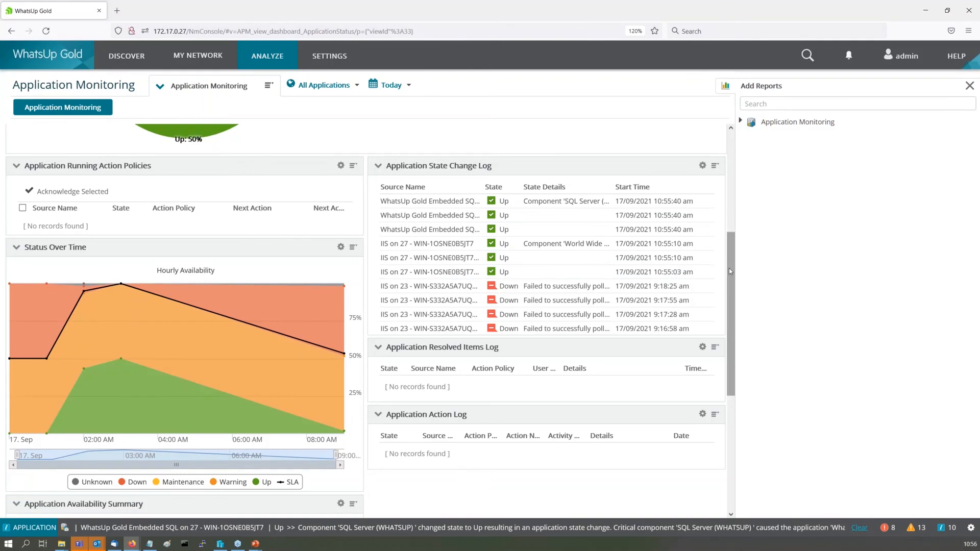
pyautogui.moveTo(728, 268); pyautogui.dragTo(732, 372)
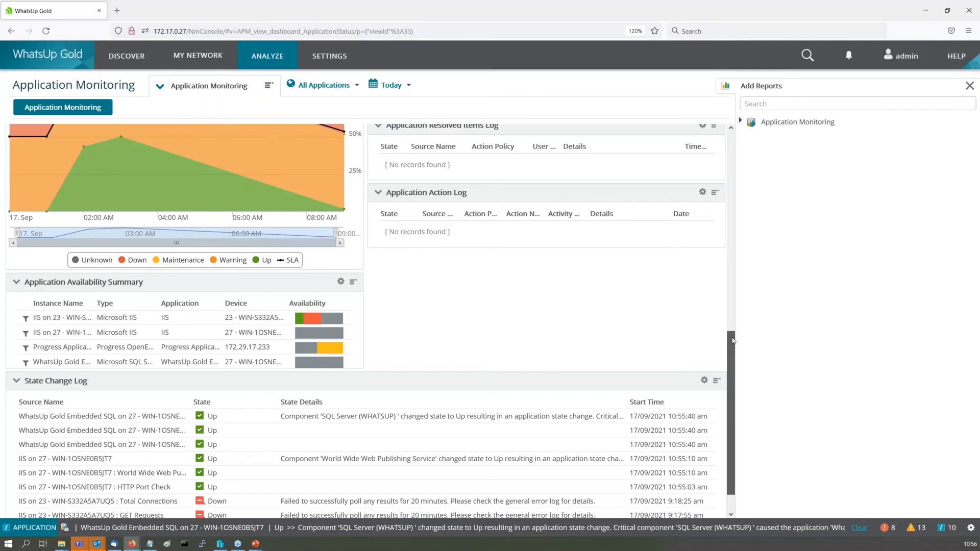
pyautogui.moveTo(733, 341); pyautogui.dragTo(733, 140)
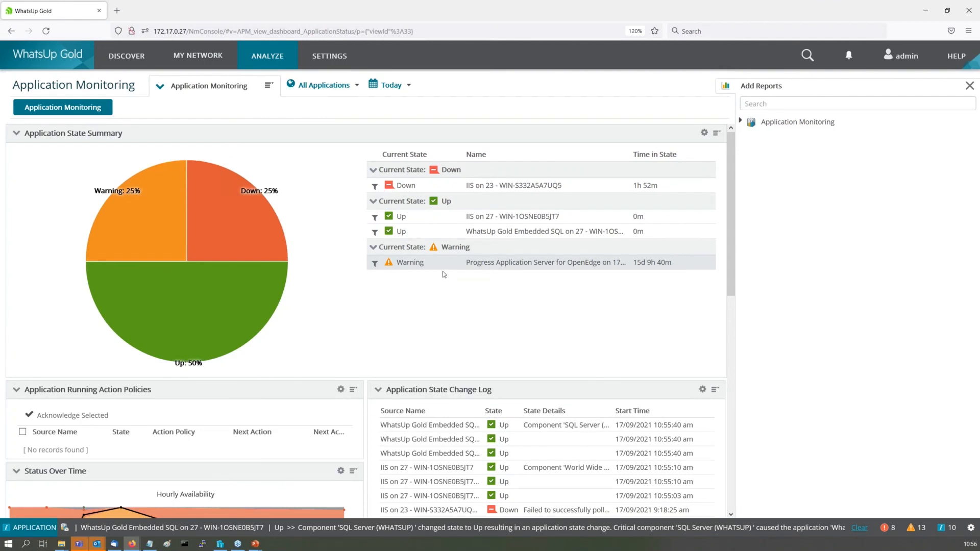
pyautogui.click(374, 264)
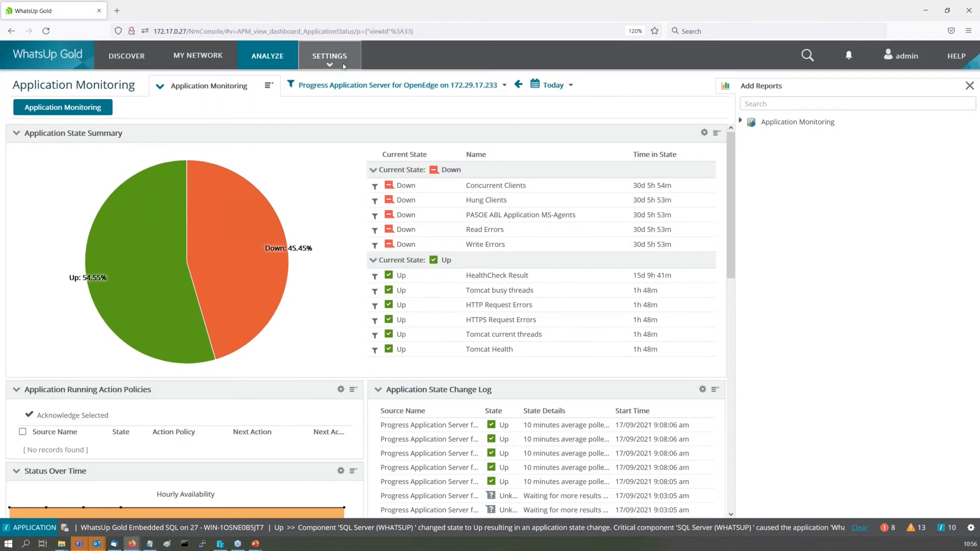
pyautogui.click(357, 88)
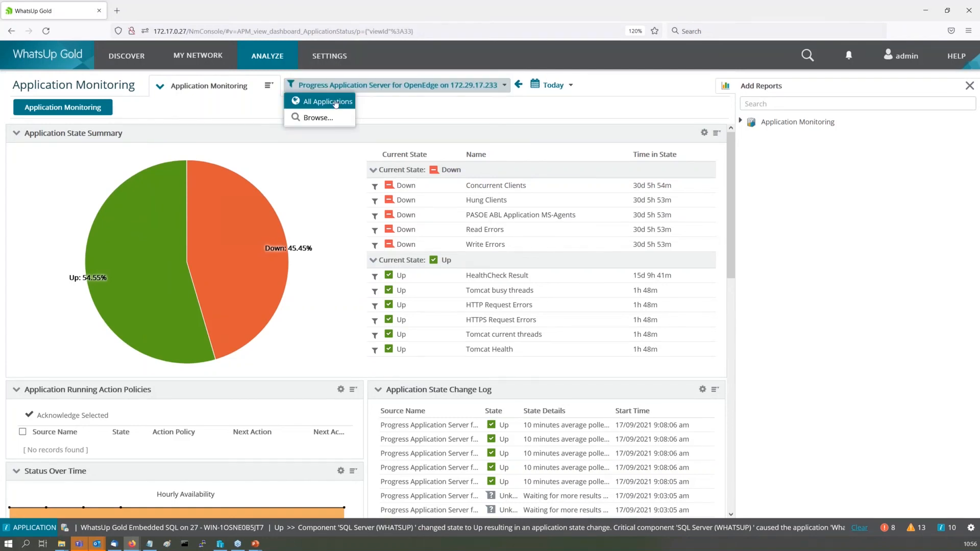
pyautogui.click(334, 102)
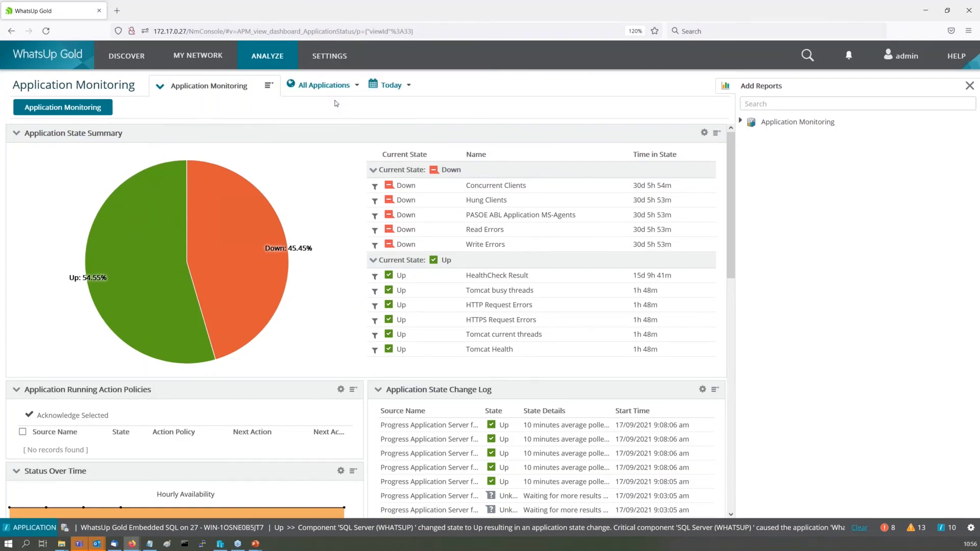
# - Return to SETTINGS > Application Monitoring > Application and Profile Setup
pyautogui.click(331, 60)
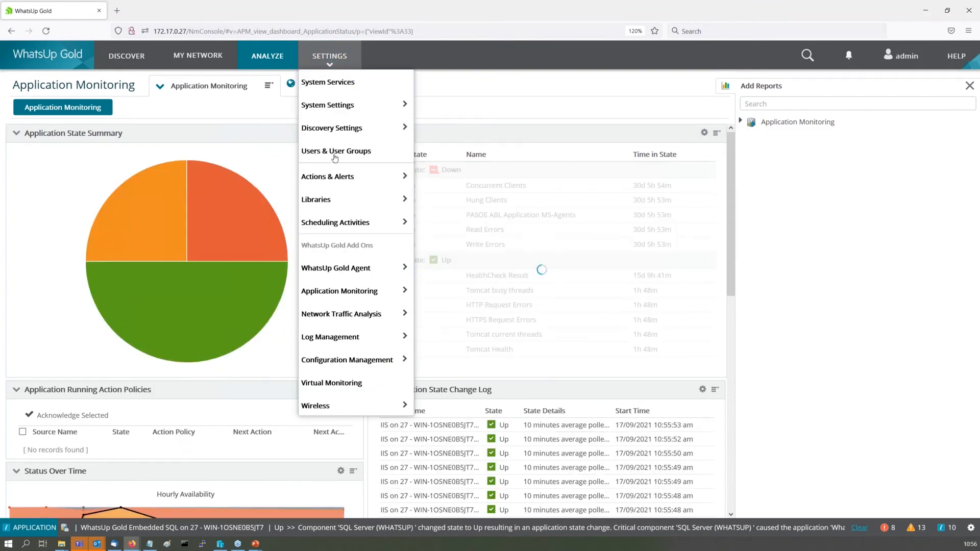
pyautogui.moveTo(394, 298)
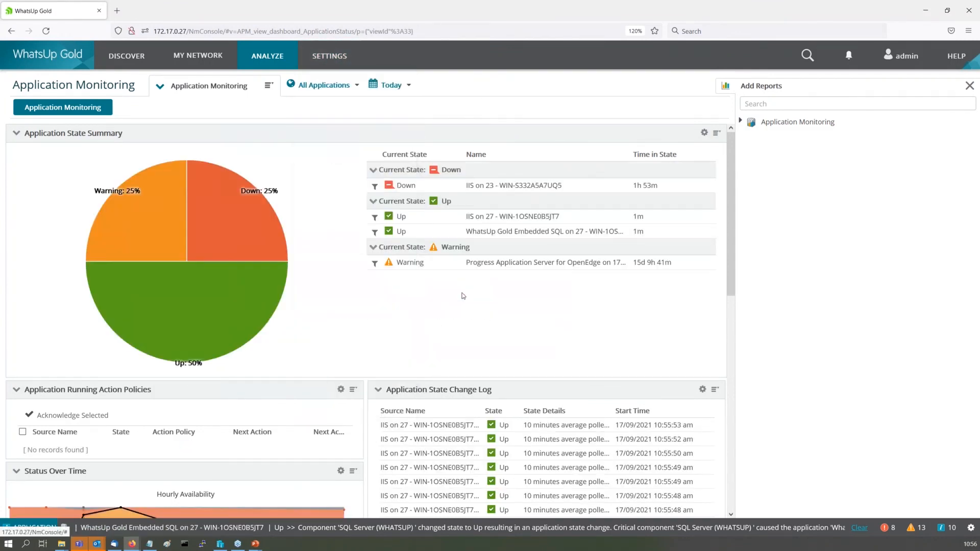
pyautogui.click(463, 296)
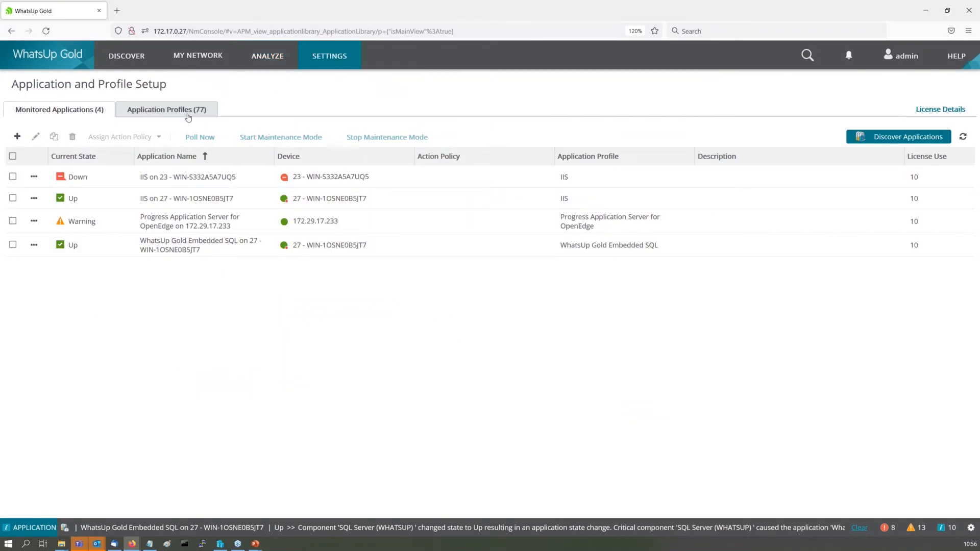
# - On Application Profiles, create a new profile named 'Demo - App01'
pyautogui.click(186, 113)
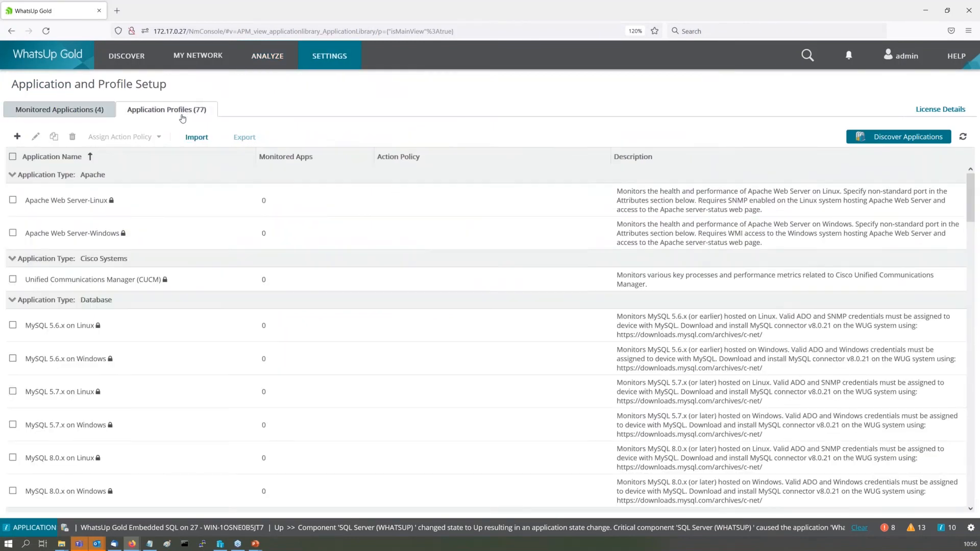
pyautogui.click(18, 136)
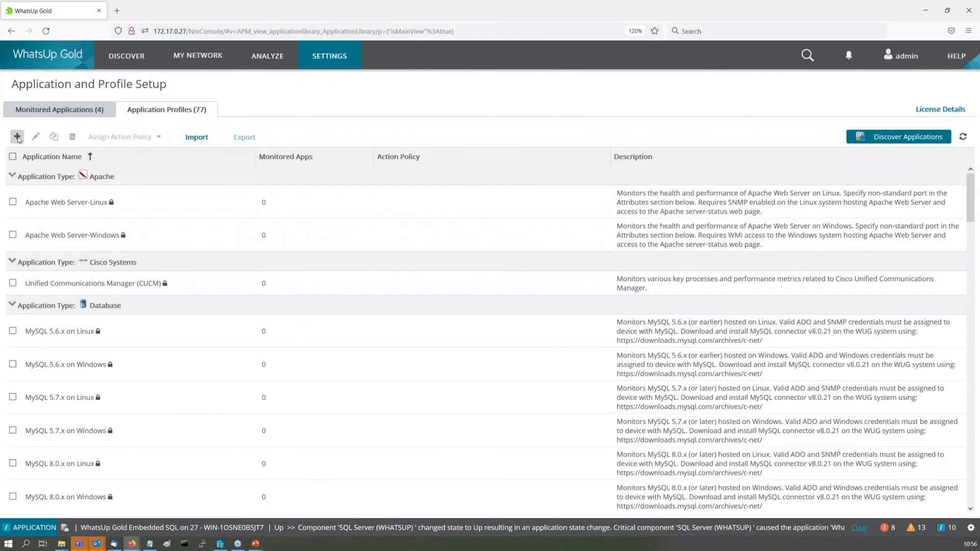
pyautogui.click(360, 188)
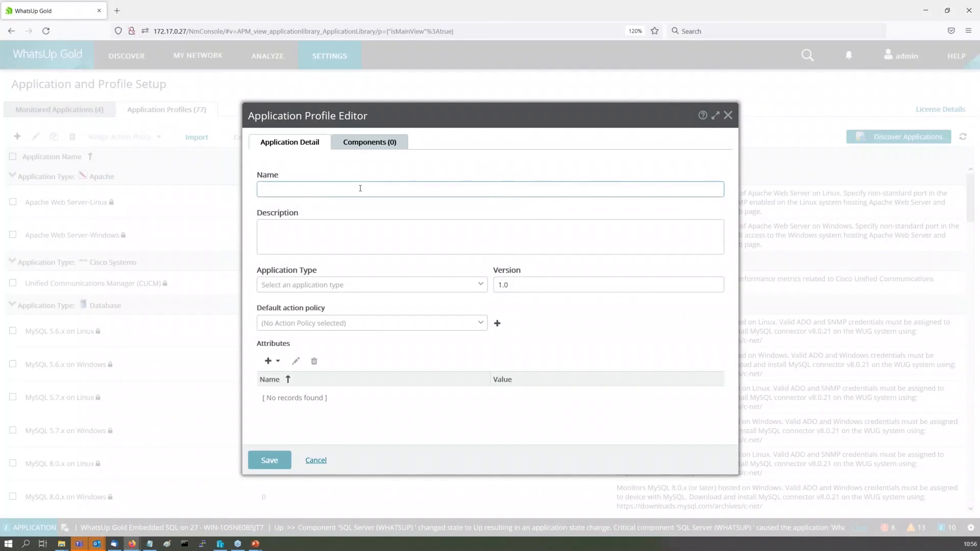
pyautogui.write('Demo - App01')
# - Set the application type to Custom and leave Default action policy as No Action Policy
pyautogui.click(480, 287)
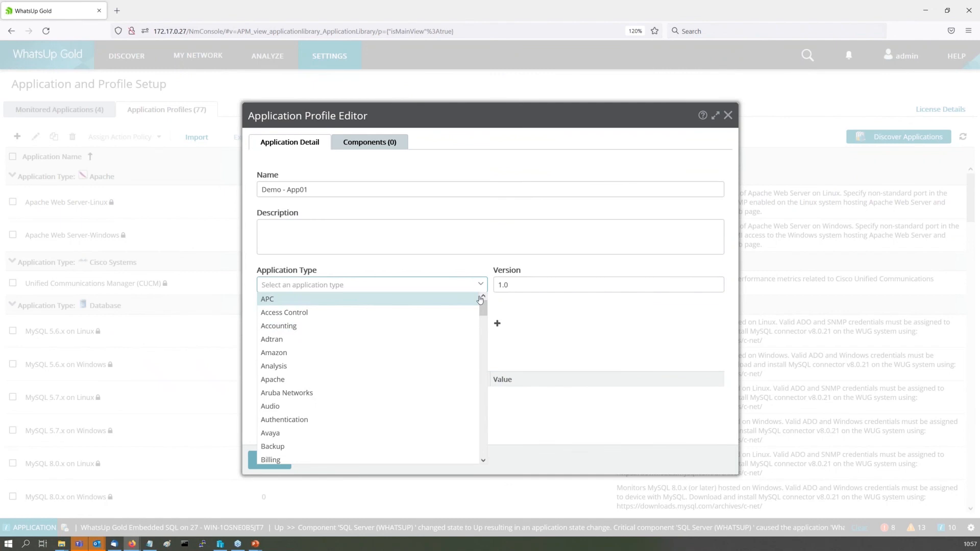
pyautogui.click(483, 376)
pyautogui.click(484, 376)
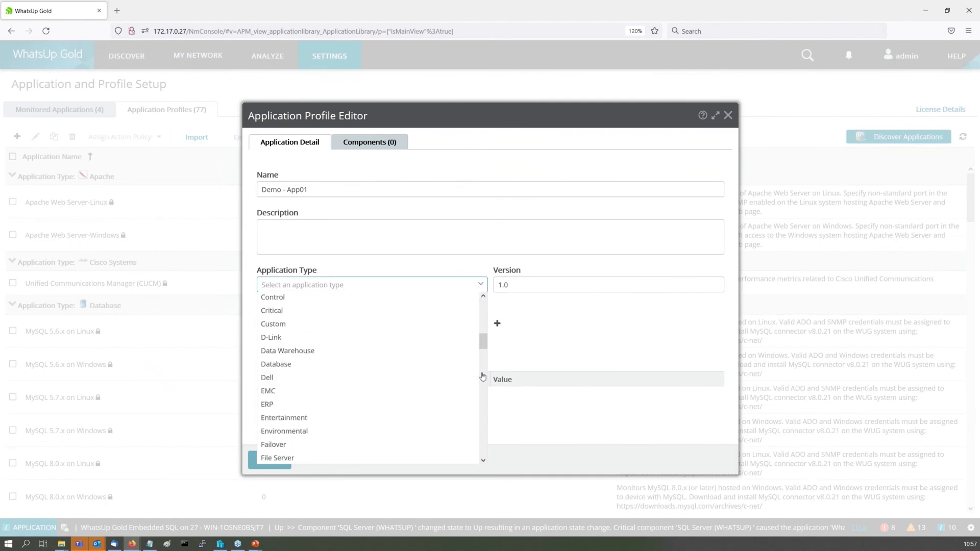
pyautogui.click(401, 326)
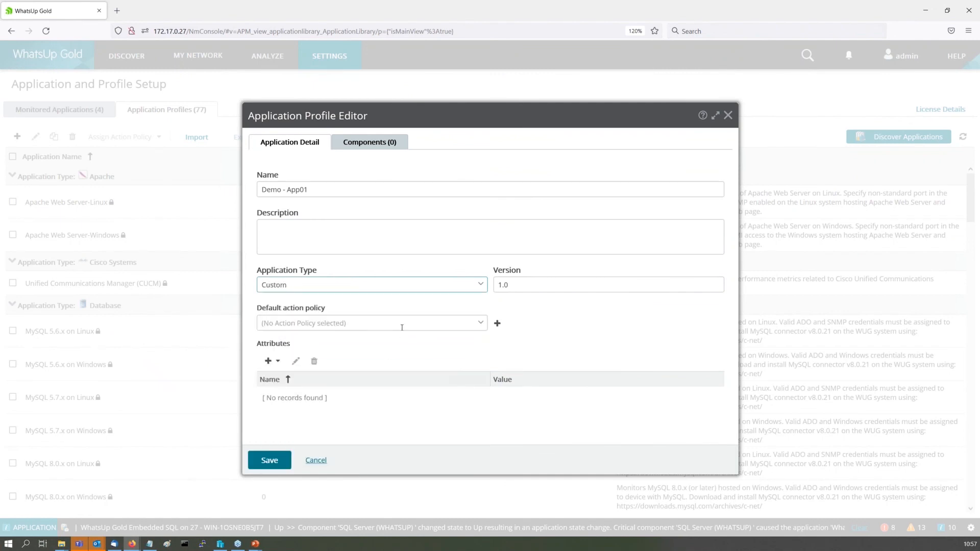
pyautogui.click(360, 289)
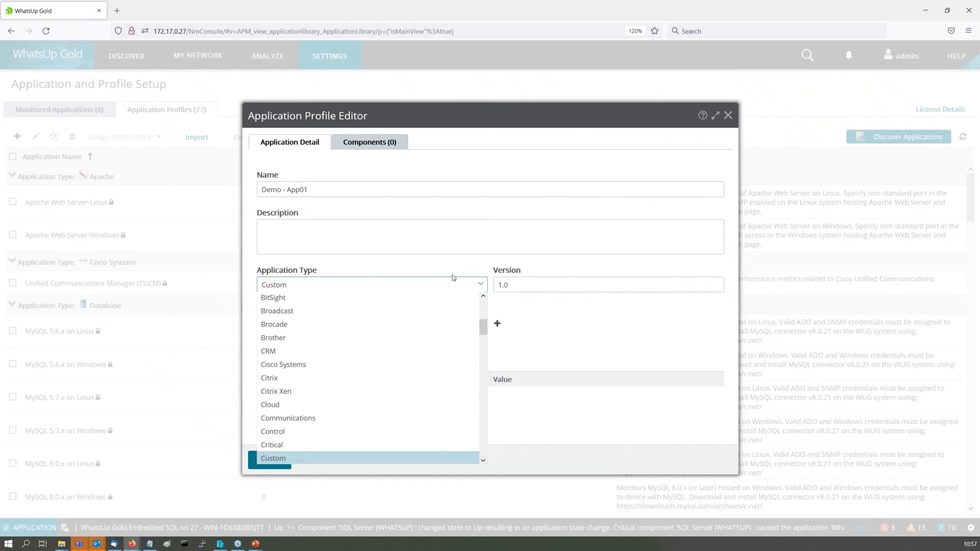
pyautogui.click(558, 320)
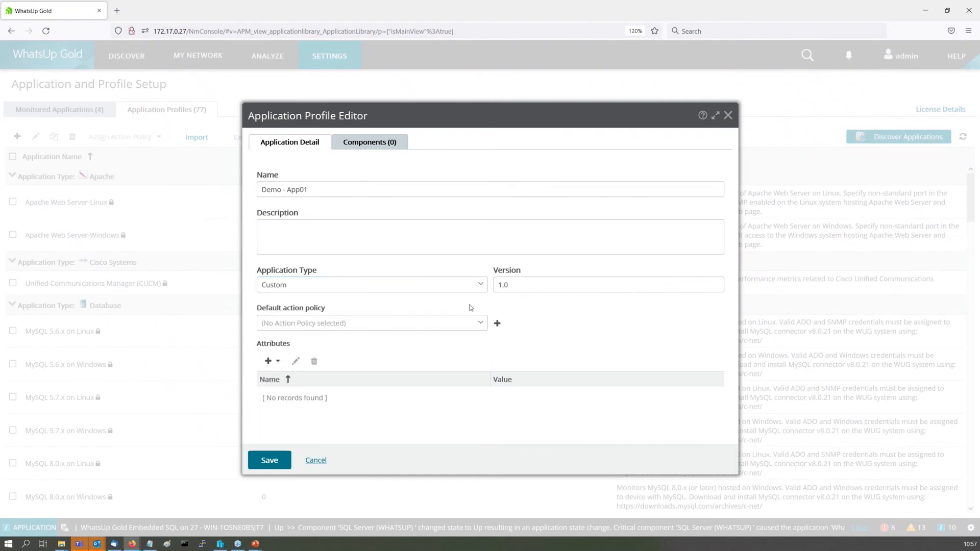
pyautogui.click(481, 325)
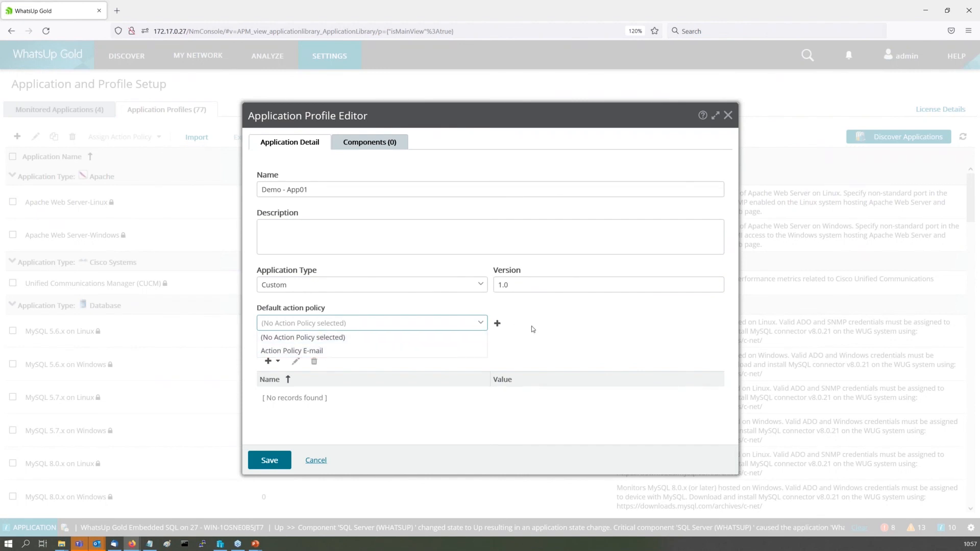
pyautogui.click(458, 336)
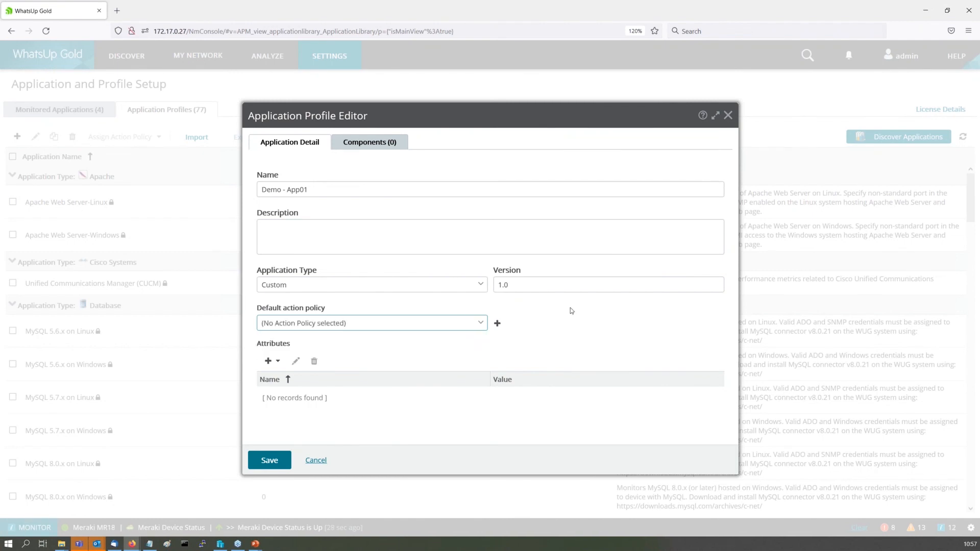
# - Add a component and browse the Cloud, CPU Utilization, Database Query, SSH and PowerShell Script types
pyautogui.click(370, 145)
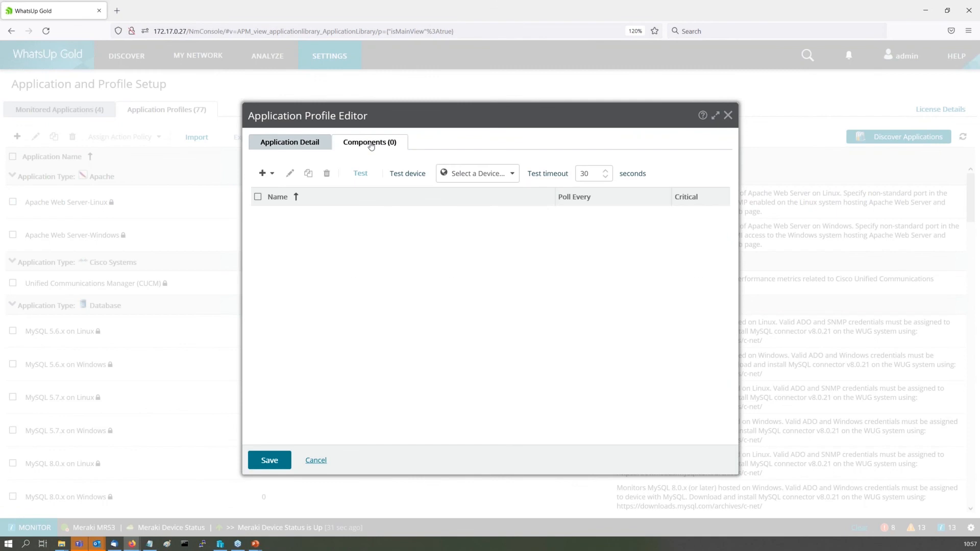
pyautogui.click(266, 176)
pyautogui.click(276, 190)
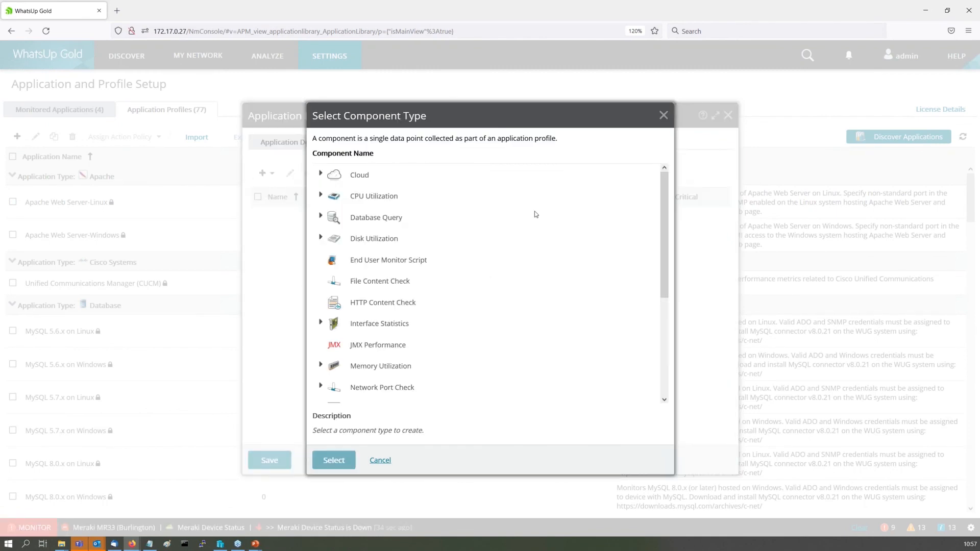
pyautogui.click(321, 175)
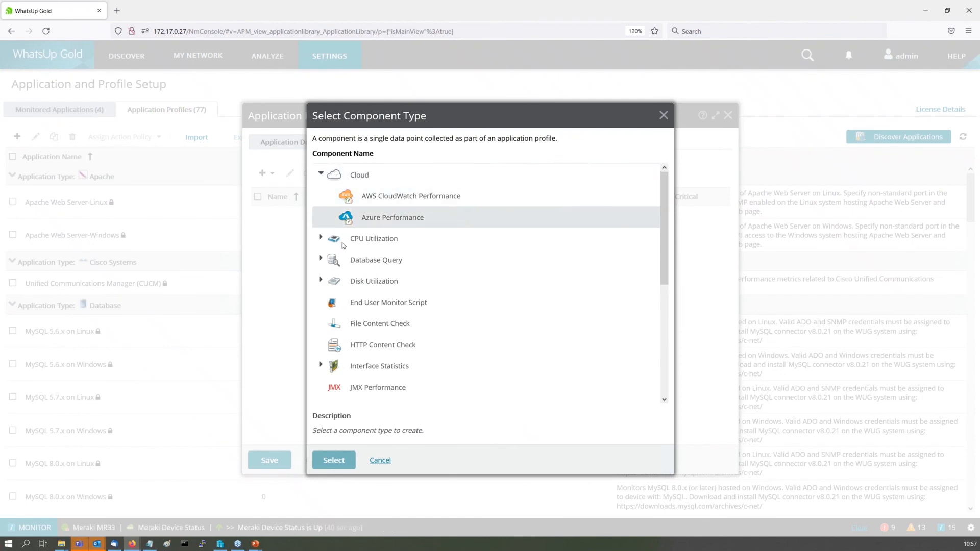
pyautogui.click(320, 239)
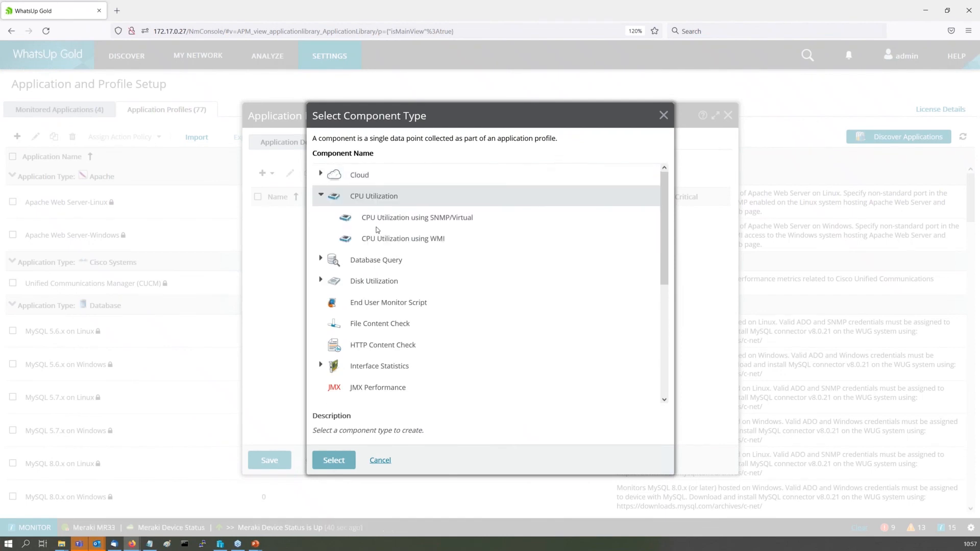
pyautogui.click(321, 260)
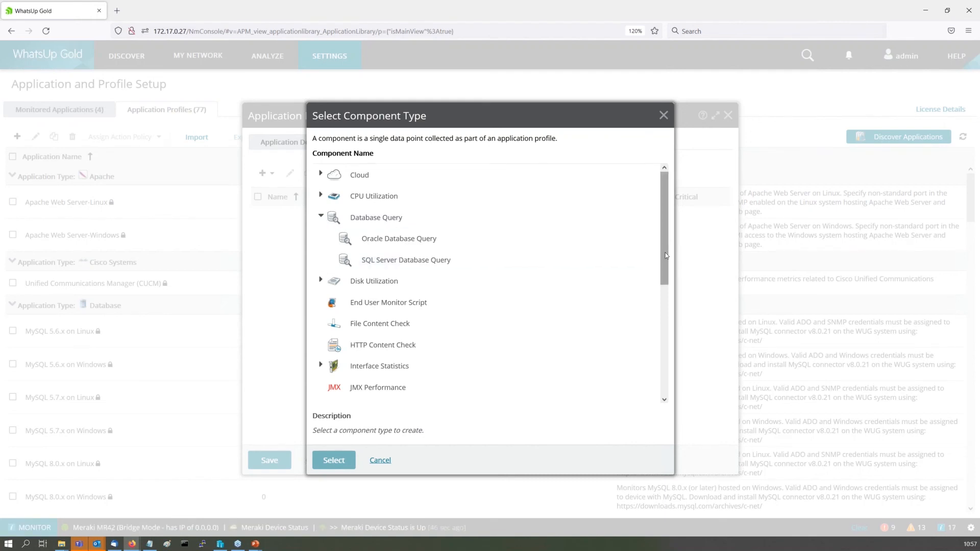
pyautogui.moveTo(665, 240); pyautogui.dragTo(662, 369)
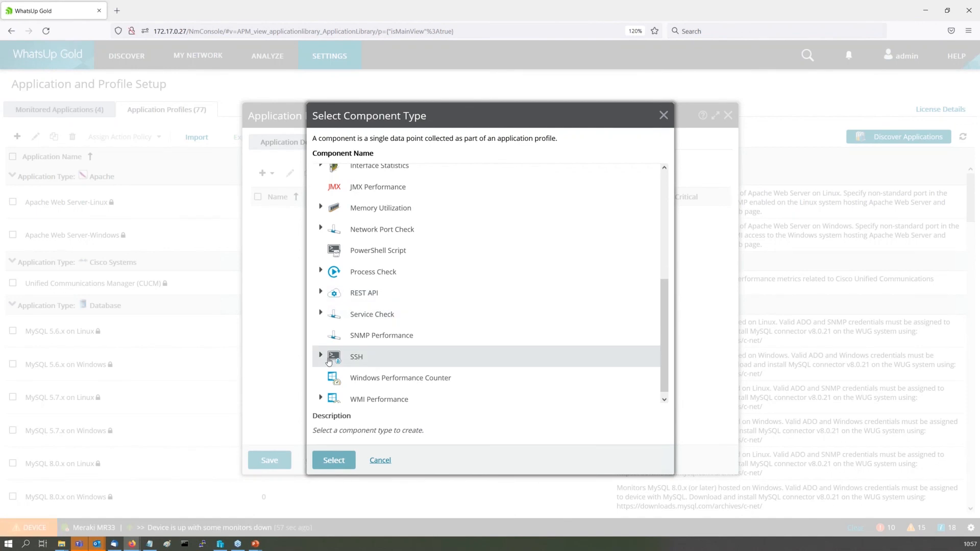
pyautogui.click(449, 356)
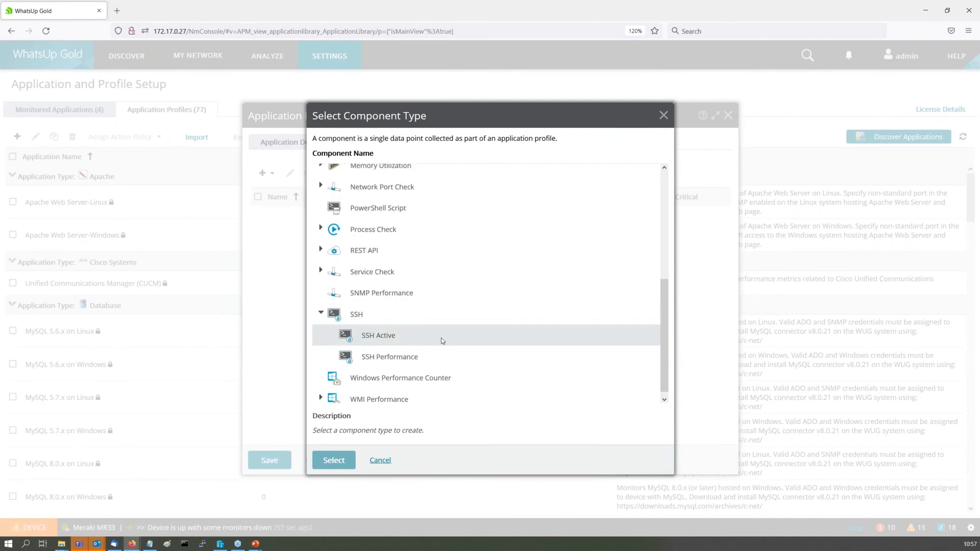
pyautogui.click(404, 207)
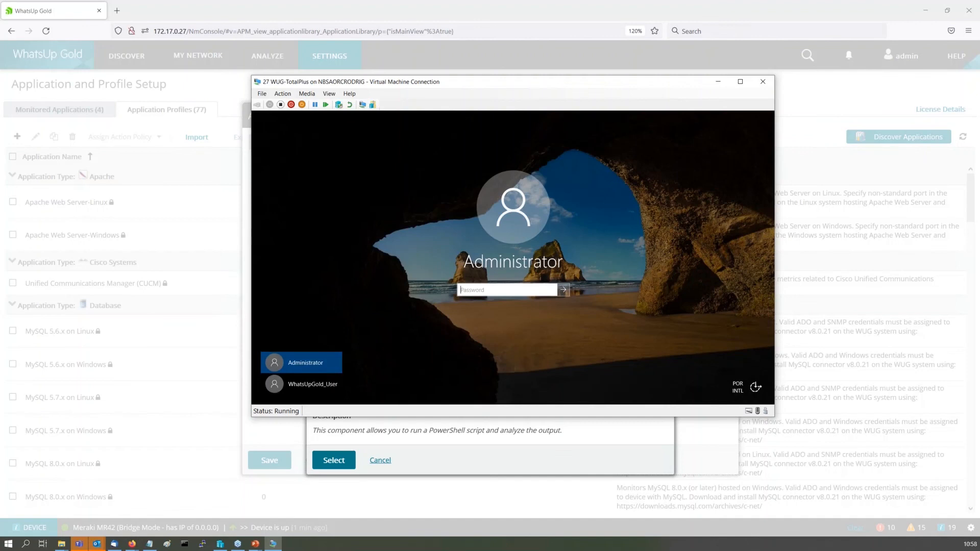
# - Sign in to the VM as Administrator with the account password
pyautogui.write('••••••••••')
pyautogui.press('Return')
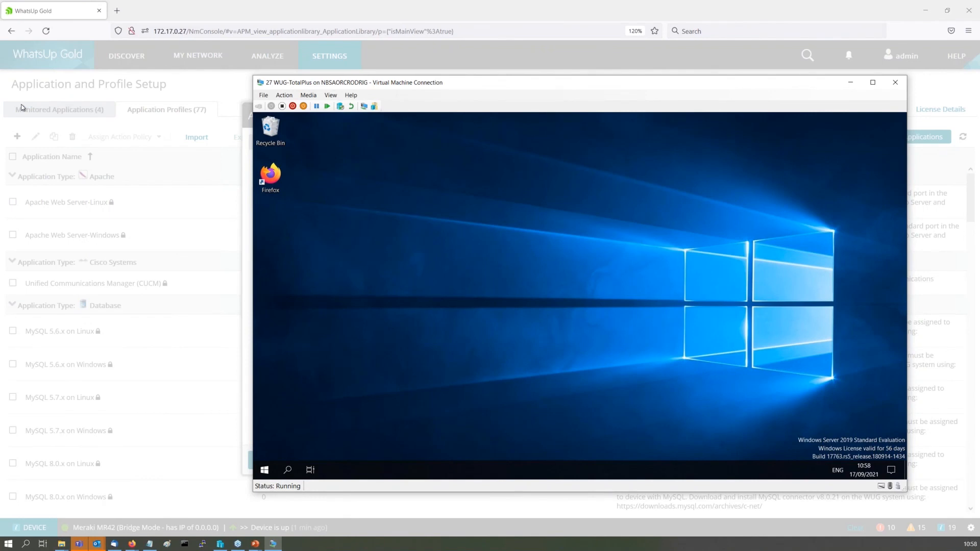
pyautogui.press('super')
pyautogui.press('super')
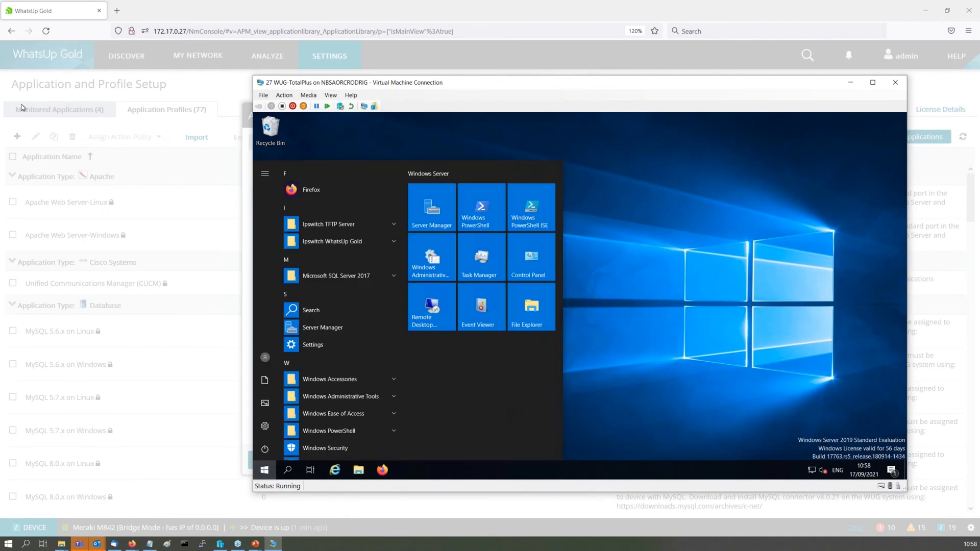
pyautogui.click(779, 305)
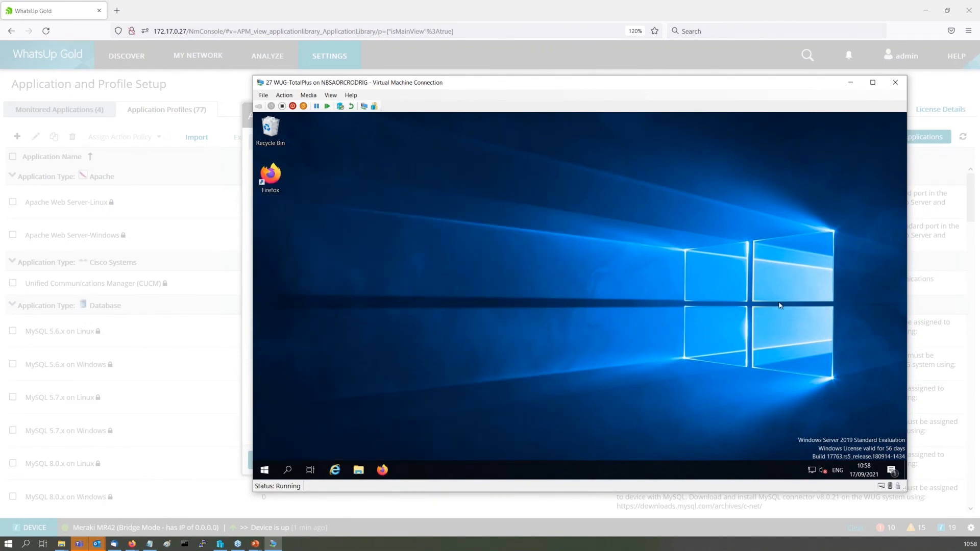
# - Launch Calculator and an administrator Command Prompt from Start search, moving the prompt aside
pyautogui.press('super')
pyautogui.press('super')
pyautogui.press('super')
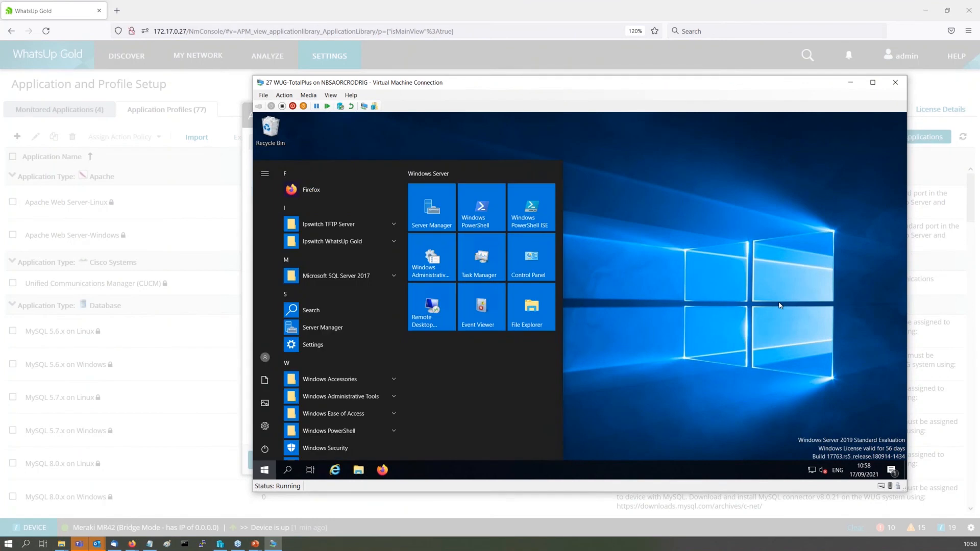
pyautogui.write('calc')
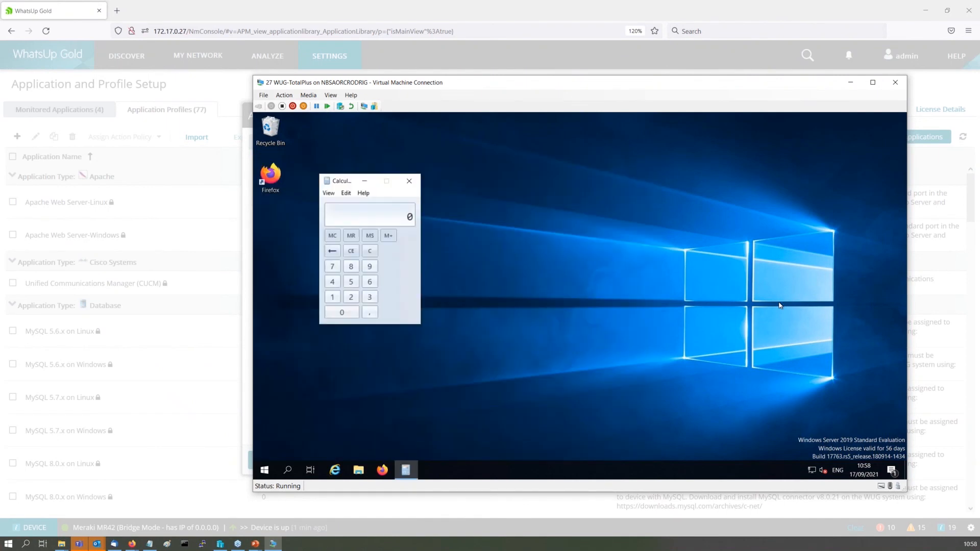
pyautogui.press('super')
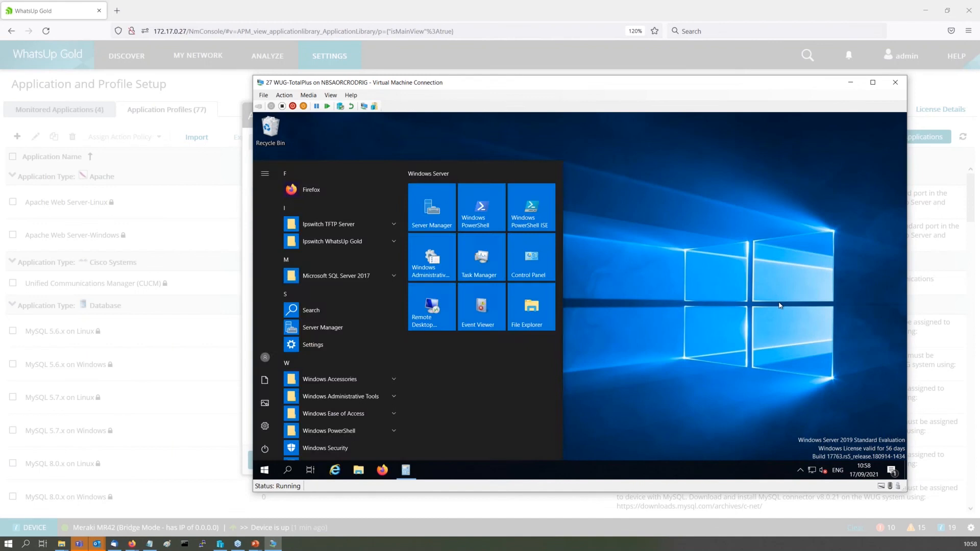
pyautogui.write('cmd')
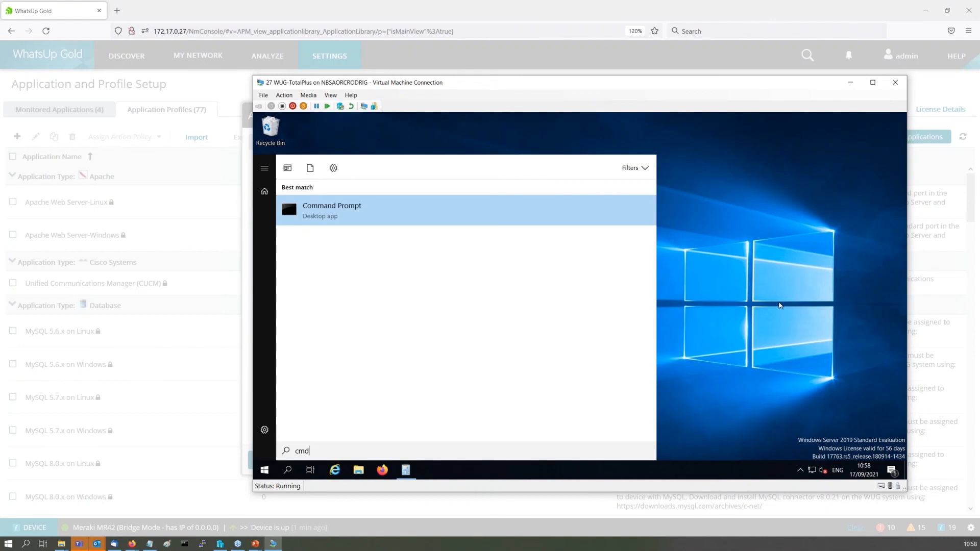
pyautogui.press('Return')
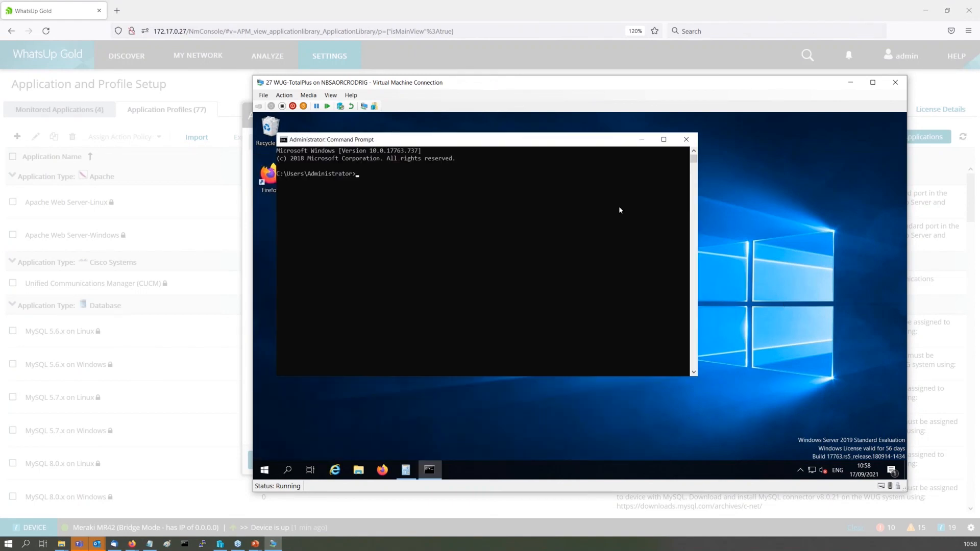
pyautogui.moveTo(553, 141); pyautogui.dragTo(619, 175)
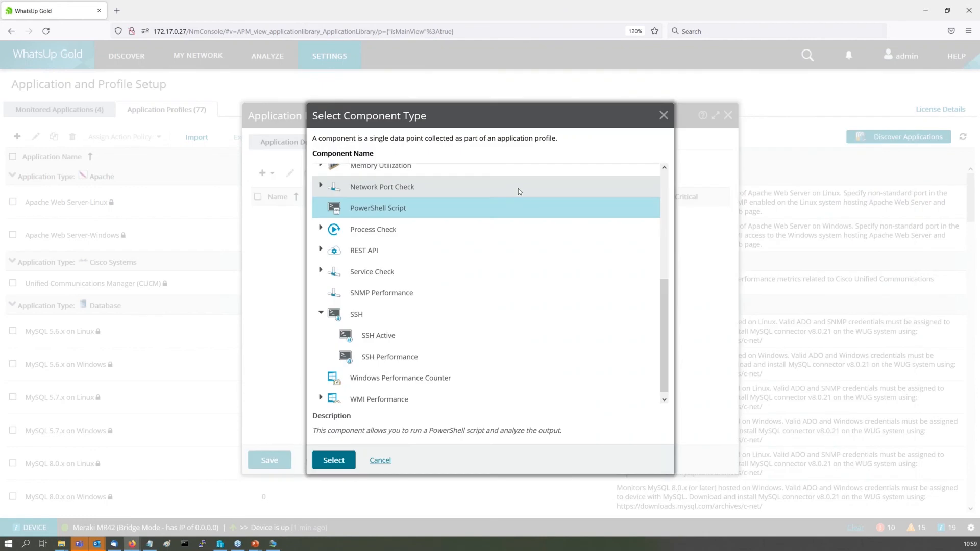
# - Create a new Process Check using WMI component
pyautogui.click(443, 226)
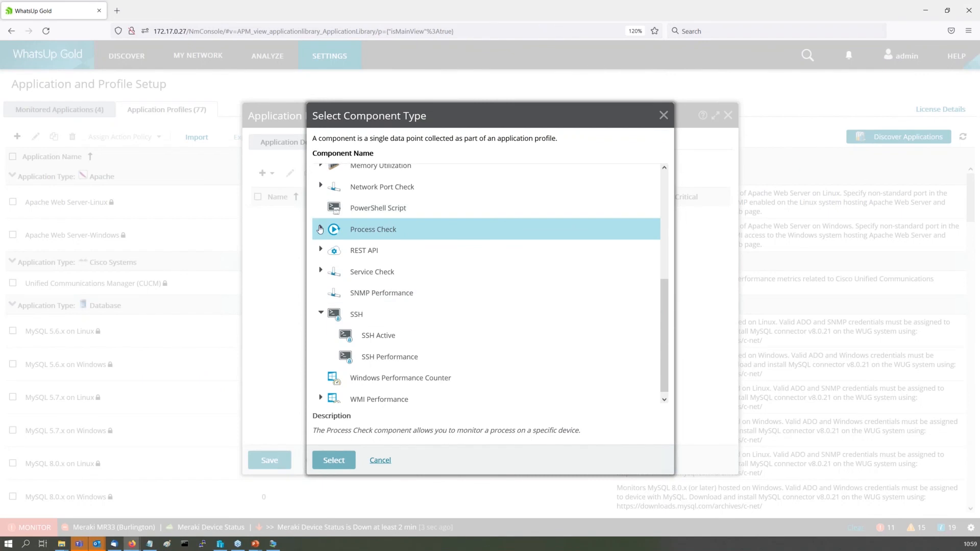
pyautogui.click(321, 228)
pyautogui.click(398, 269)
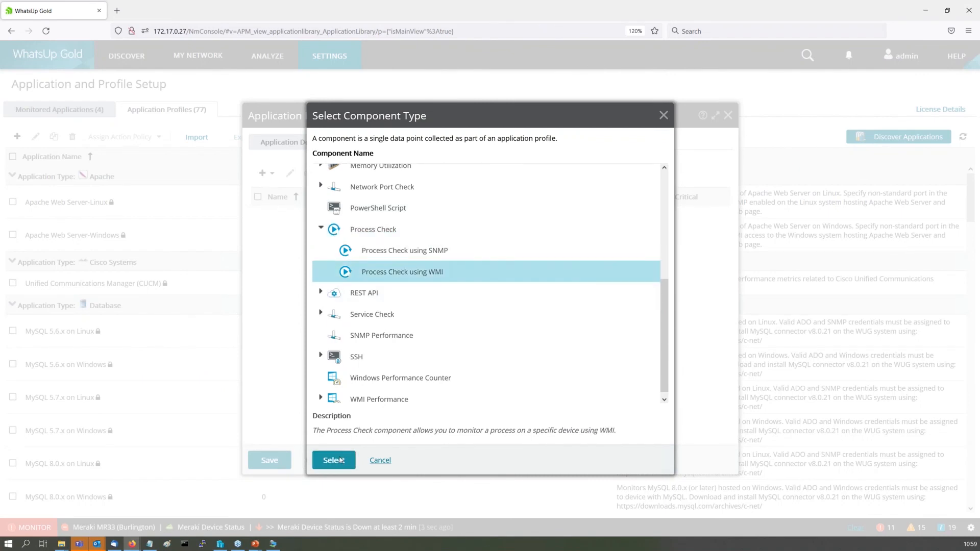
pyautogui.click(340, 460)
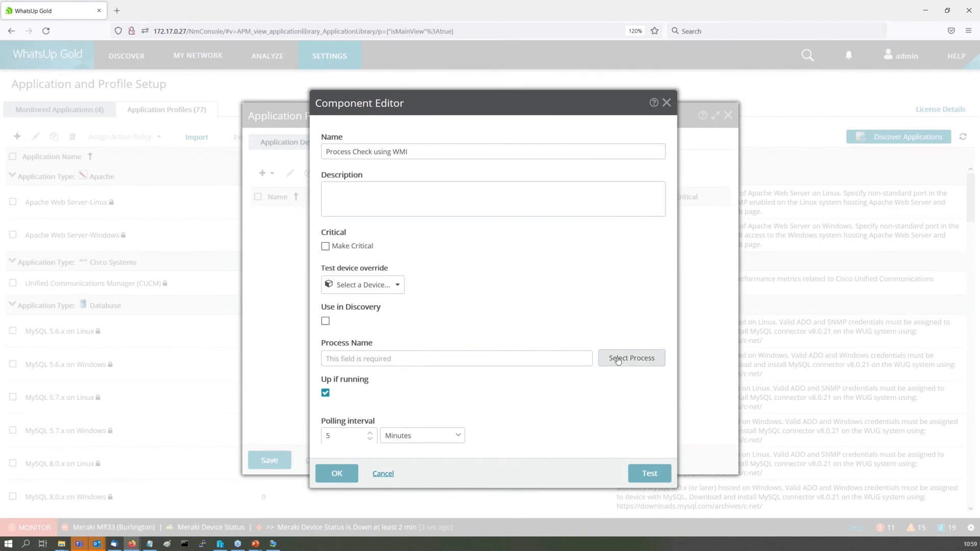
# - Rename the component to 'Processo Calc' and bring up its process picker
pyautogui.tripleClick(484, 158)
pyautogui.write('Processo')
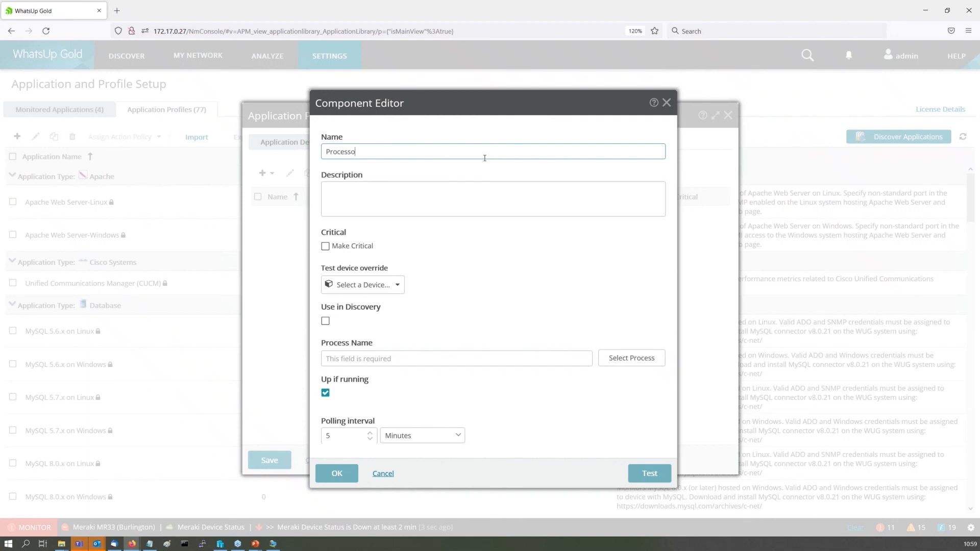
pyautogui.write(' Calc')
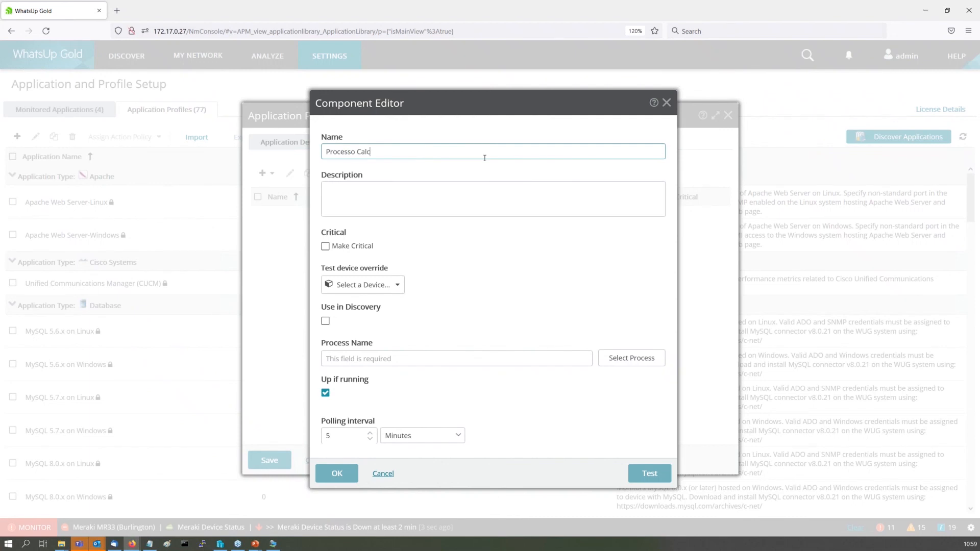
pyautogui.click(639, 366)
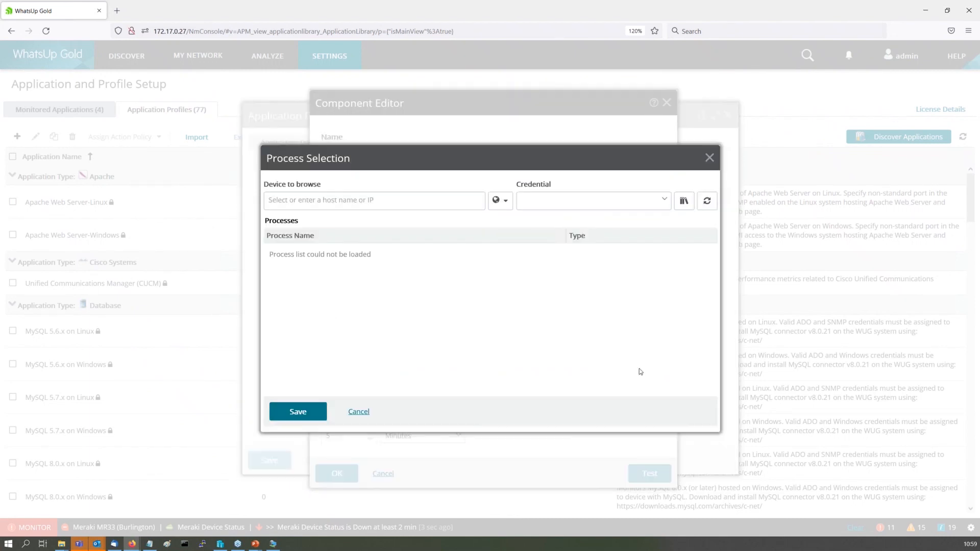
# - Pick win32calc.exe from device 27's running processes, sorted by name descending, as the process name
pyautogui.click(510, 210)
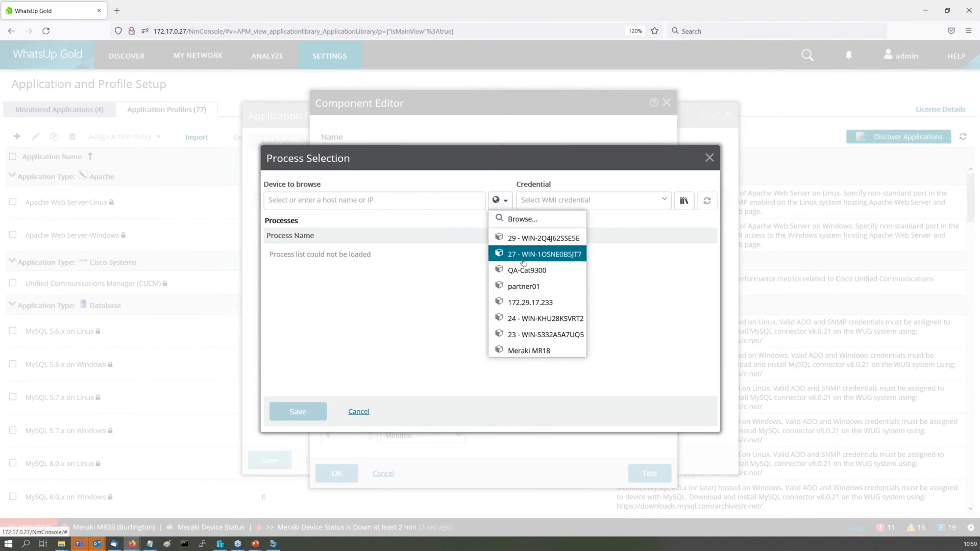
pyautogui.click(523, 255)
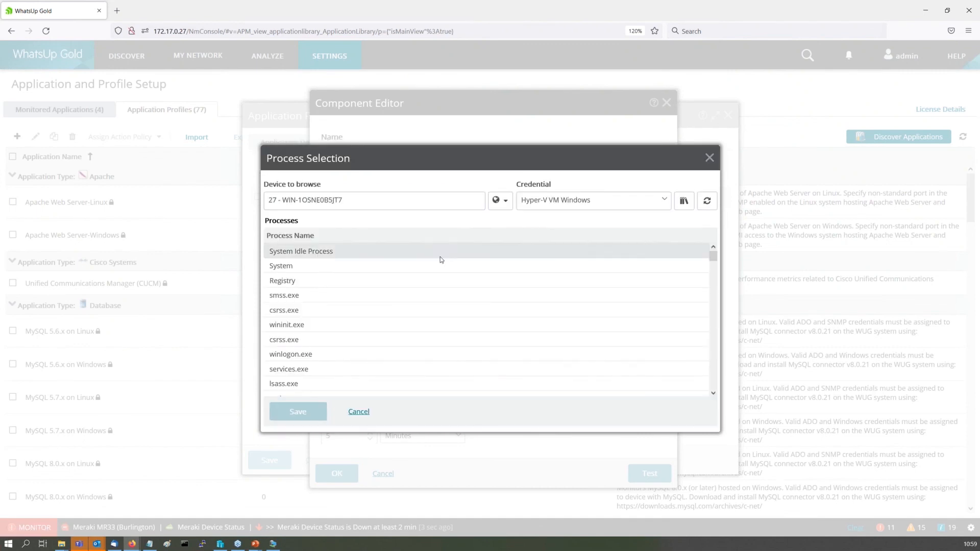
pyautogui.click(337, 234)
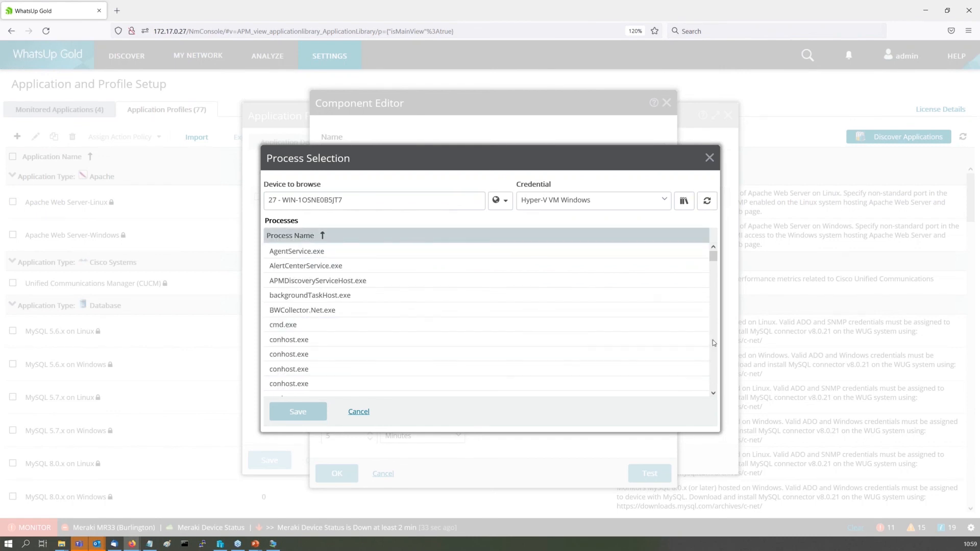
pyautogui.click(341, 232)
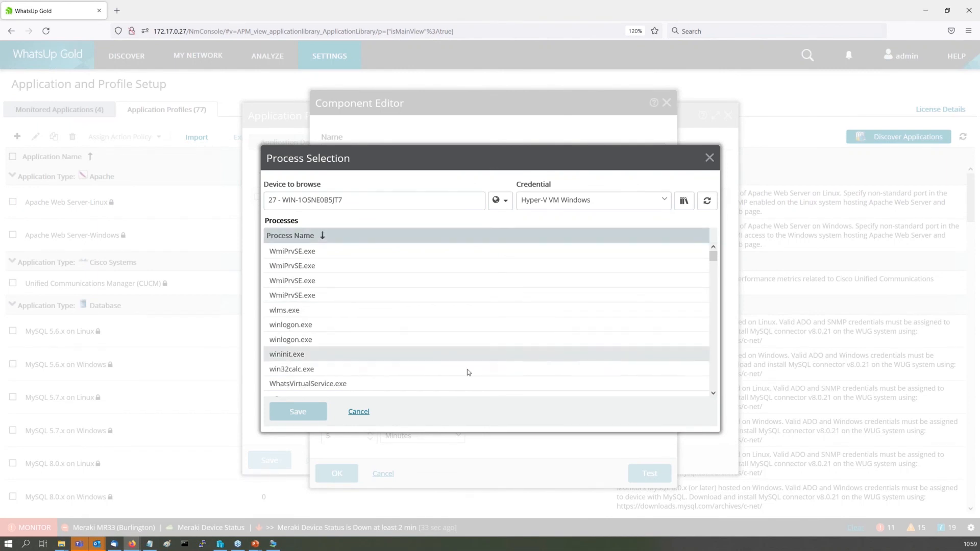
pyautogui.click(452, 368)
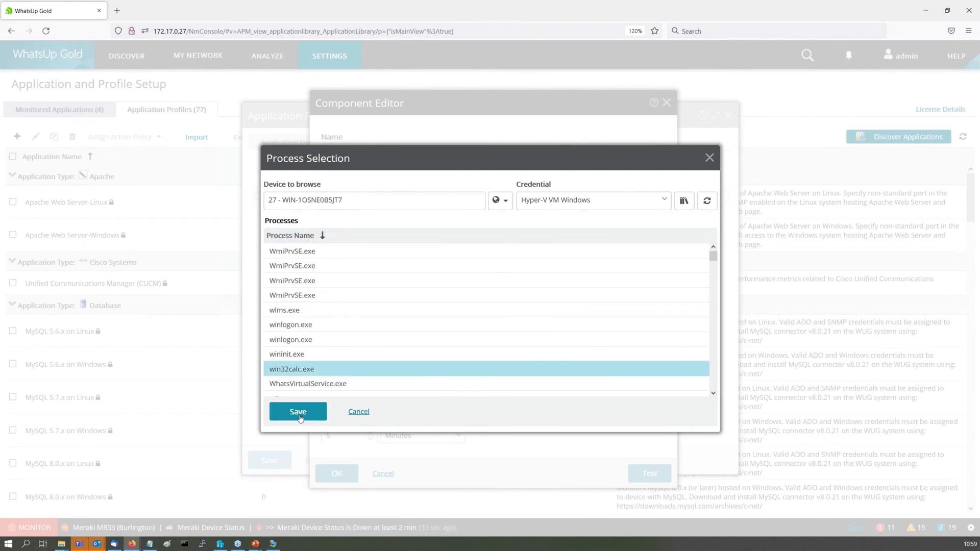
pyautogui.click(299, 417)
# - Rename the component to 'Processo win32calc.exe', set polling to 1 minute, and add it to the profile
pyautogui.moveTo(414, 363); pyautogui.dragTo(245, 367)
pyautogui.hotkey('ctrl', 'c')
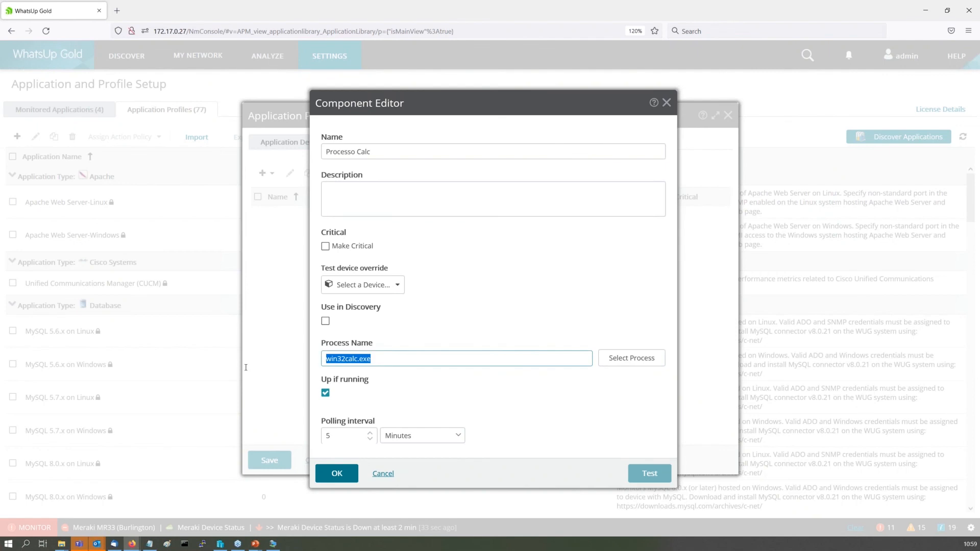
pyautogui.click(444, 153)
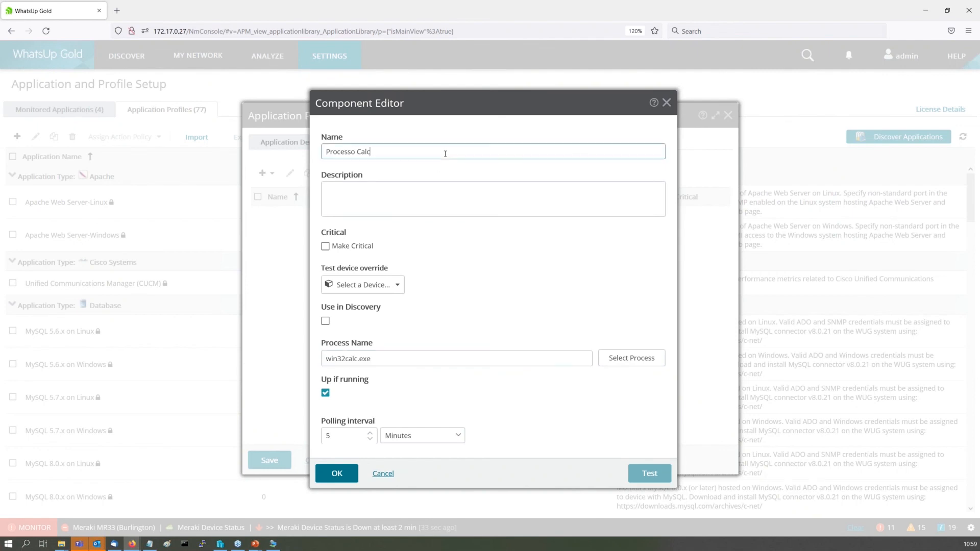
pyautogui.hotkey('ctrl', 'shift', 'Left')
pyautogui.hotkey('ctrl', 'v')
pyautogui.doubleClick(341, 437)
pyautogui.write('1')
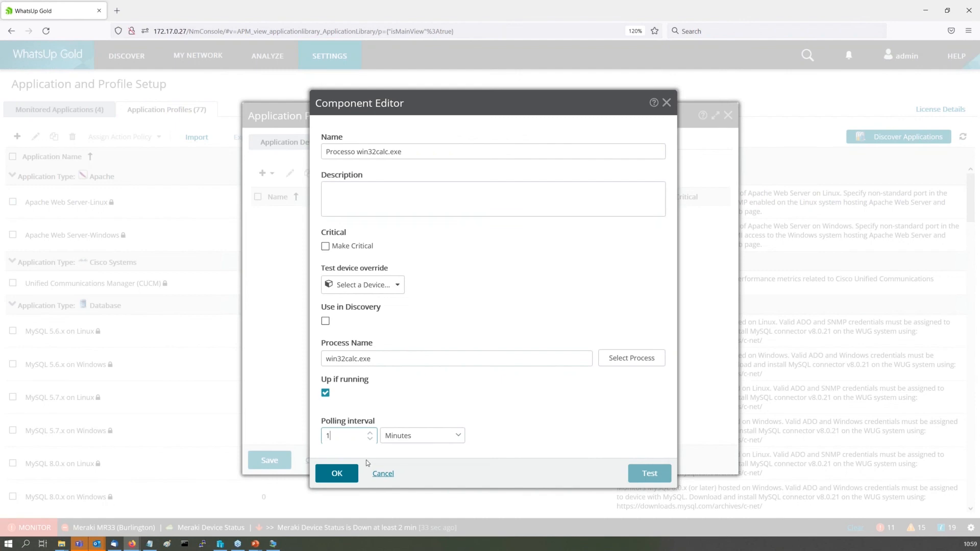
pyautogui.click(337, 473)
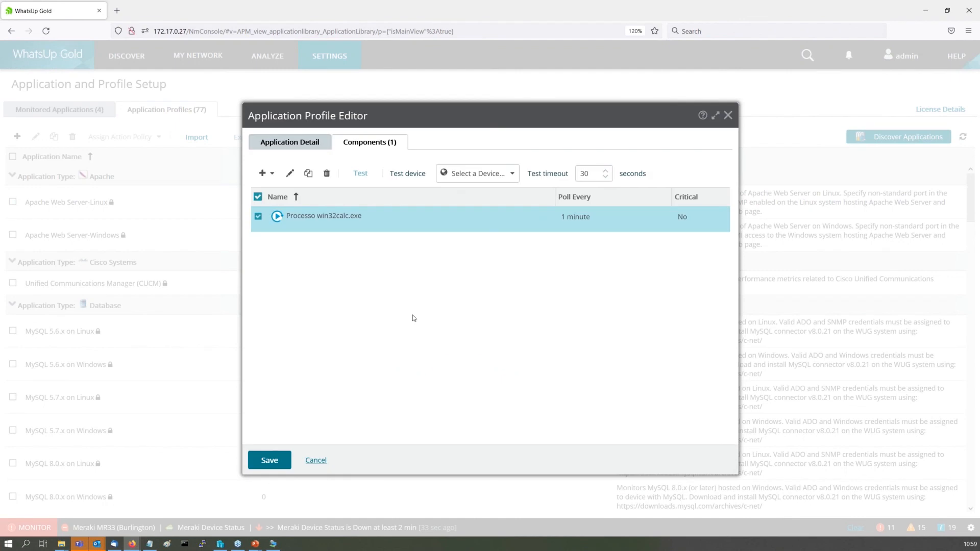
# - Add another Process Check using WMI component to the profile
pyautogui.click(271, 176)
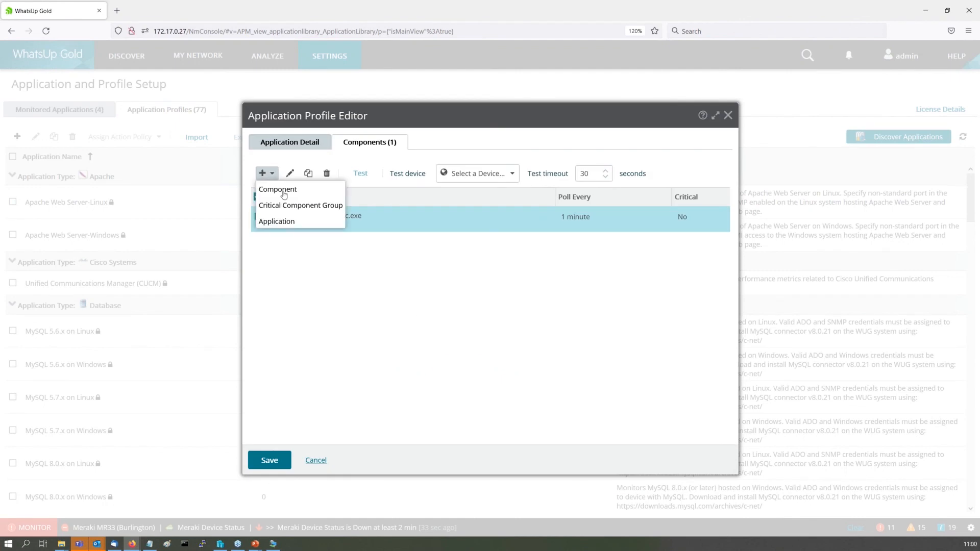
pyautogui.click(284, 192)
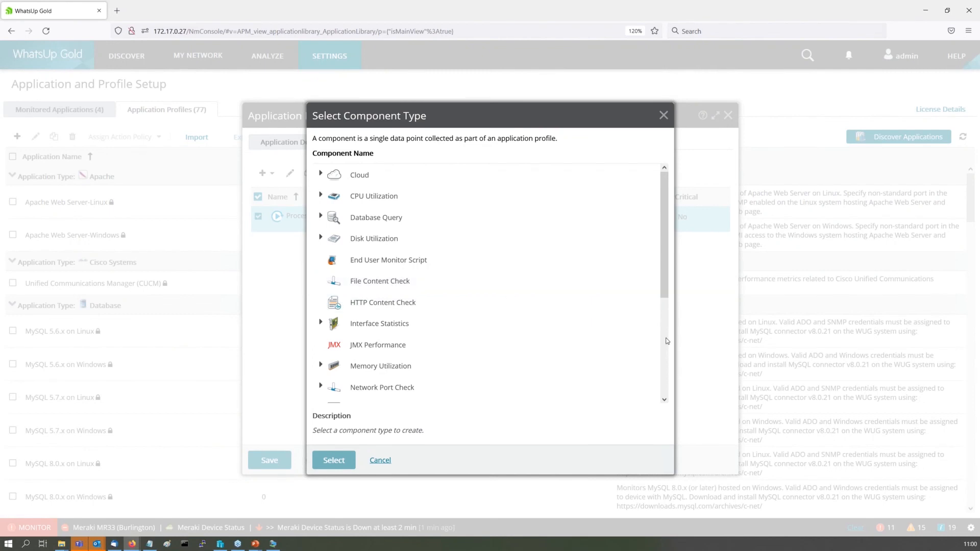
pyautogui.scroll(-5, 665, 338)
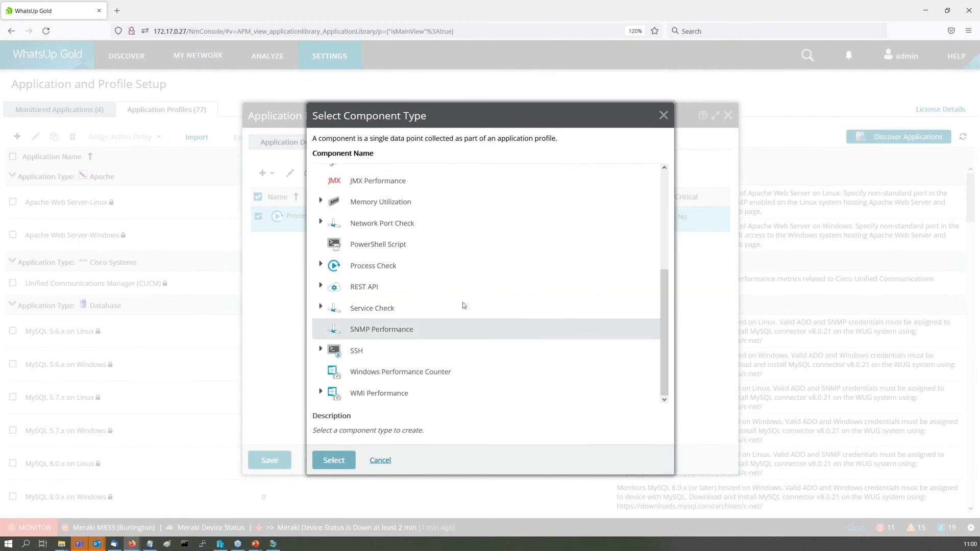
pyautogui.click(320, 265)
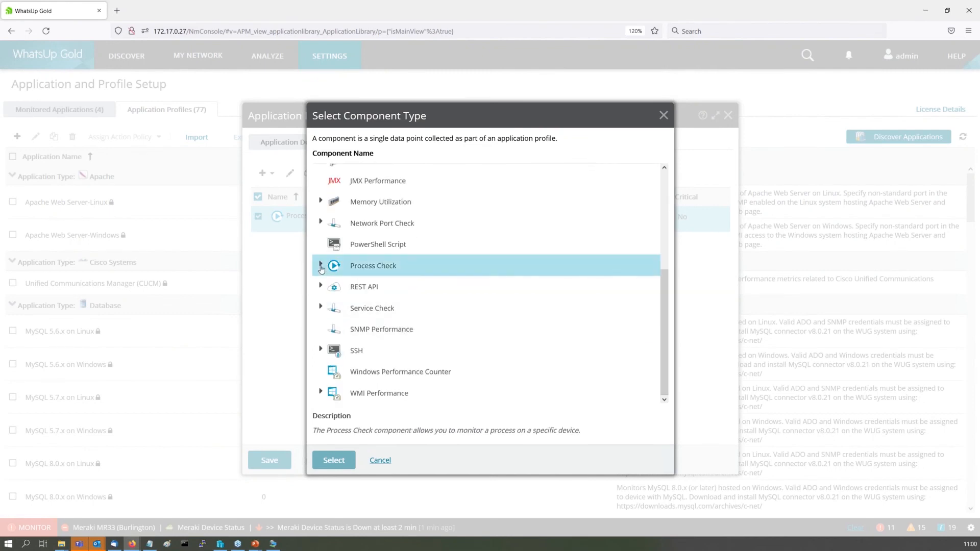
pyautogui.click(409, 312)
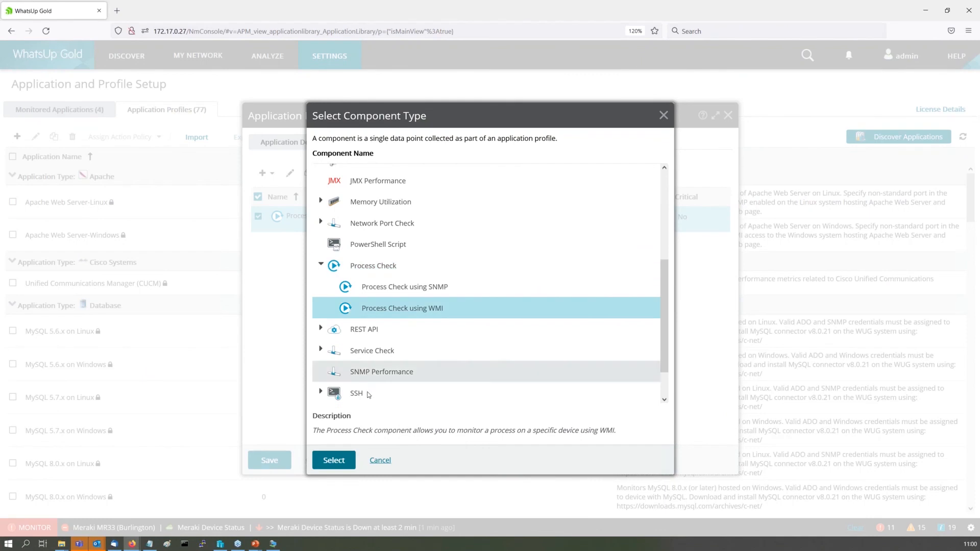
pyautogui.click(333, 460)
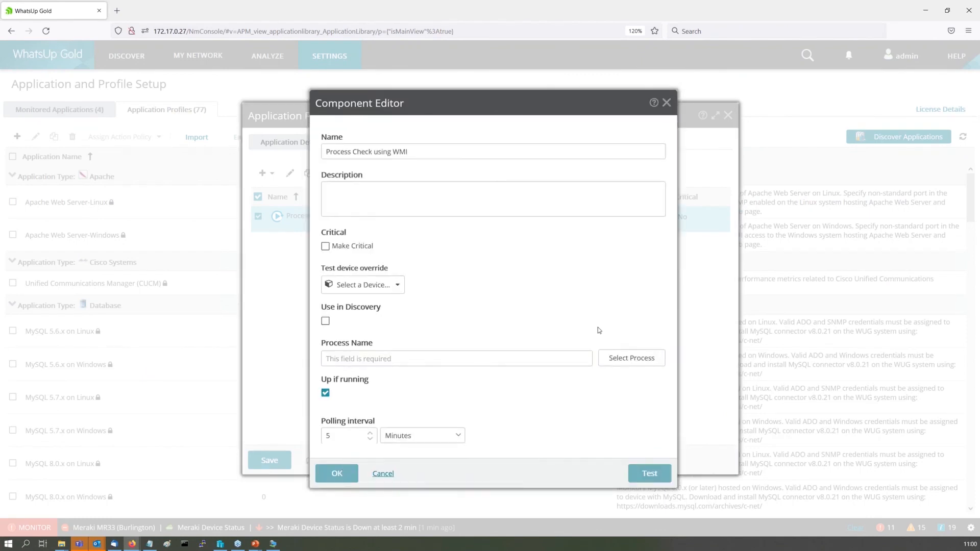
# - Choose cmd.exe from device 27's running processes as the monitored process
pyautogui.click(623, 359)
pyautogui.click(499, 200)
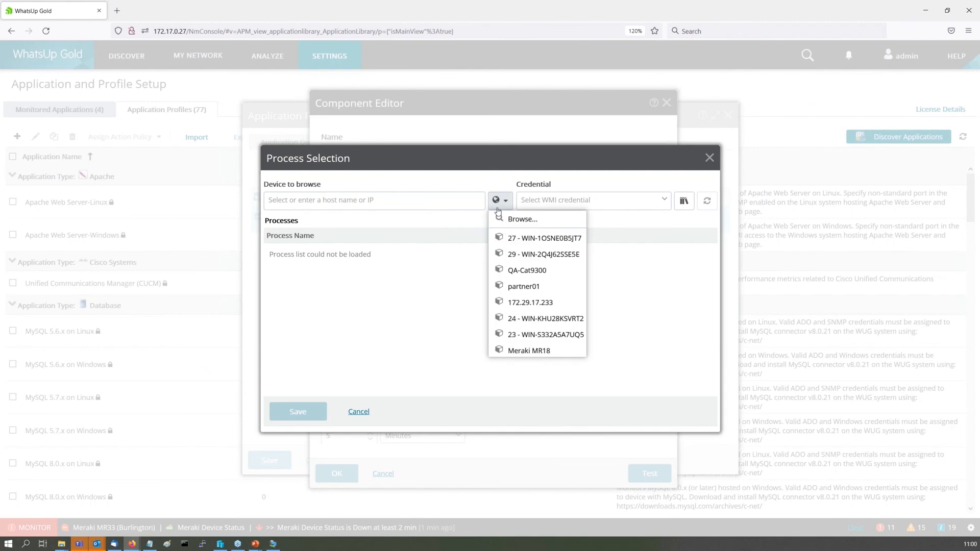
pyautogui.click(512, 241)
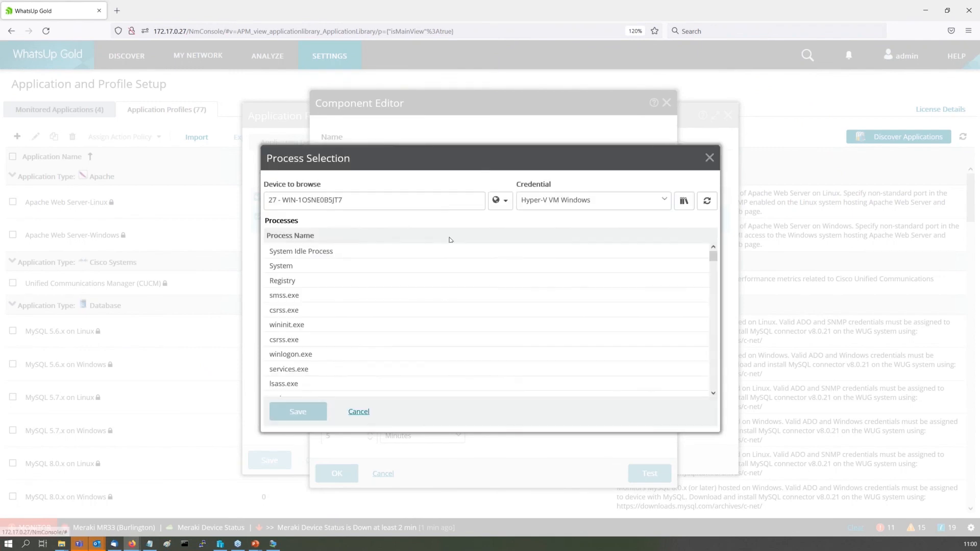
pyautogui.click(299, 235)
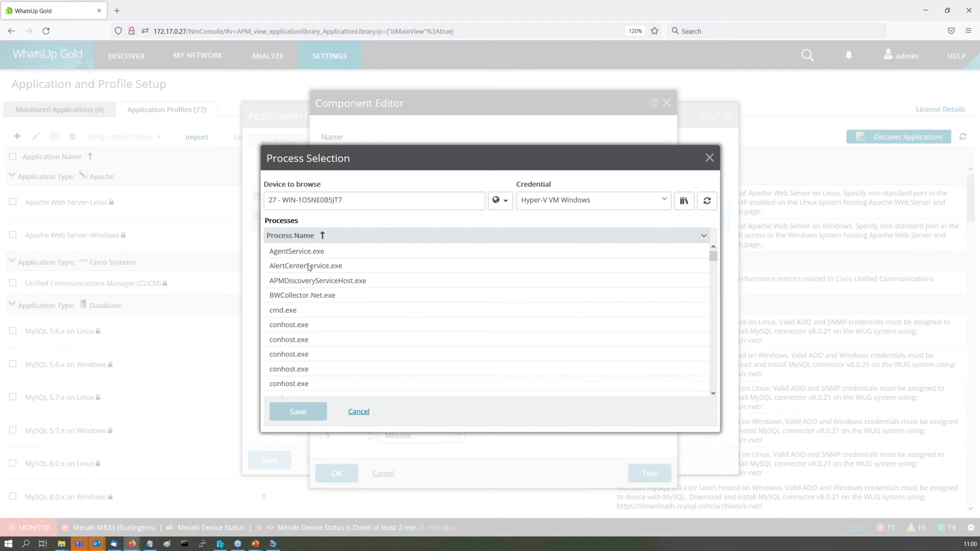
pyautogui.click(322, 310)
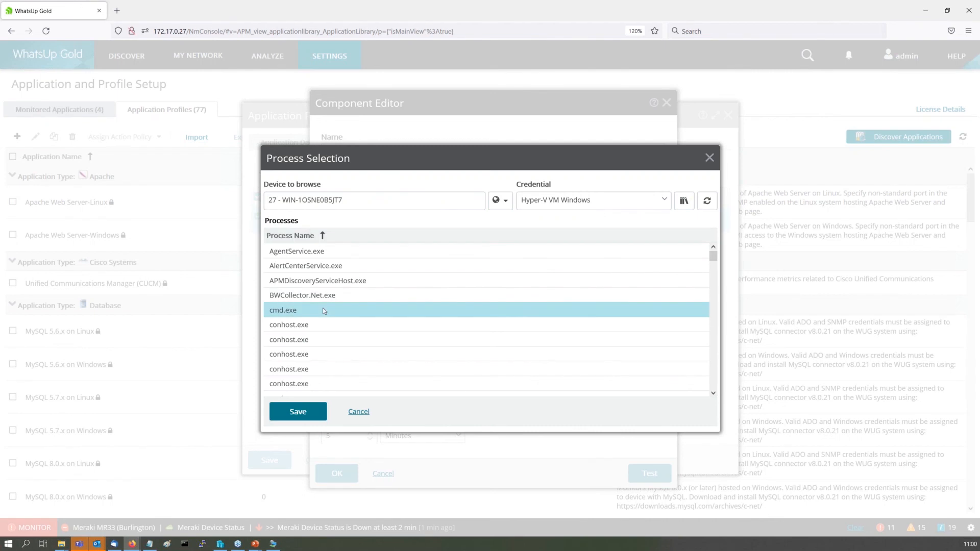
pyautogui.click(307, 409)
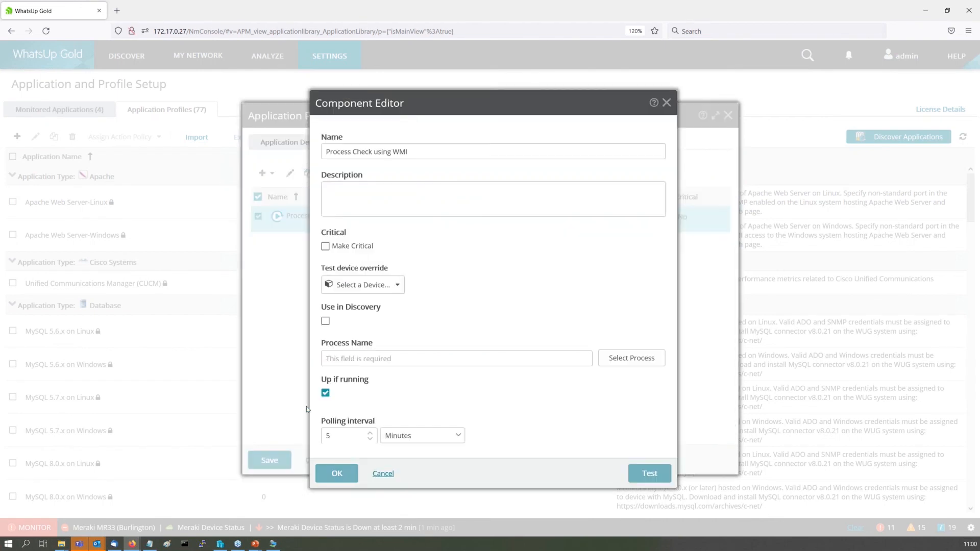
# - Name it 'Processo cmd.exe', enable Use in Discovery and Make Critical, and add it
pyautogui.click(457, 161)
pyautogui.hotkey('ctrl', 'shift', 'Left')
pyautogui.hotkey('ctrl', 'shift', 'Left')
pyautogui.hotkey('ctrl', 'shift', 'Left')
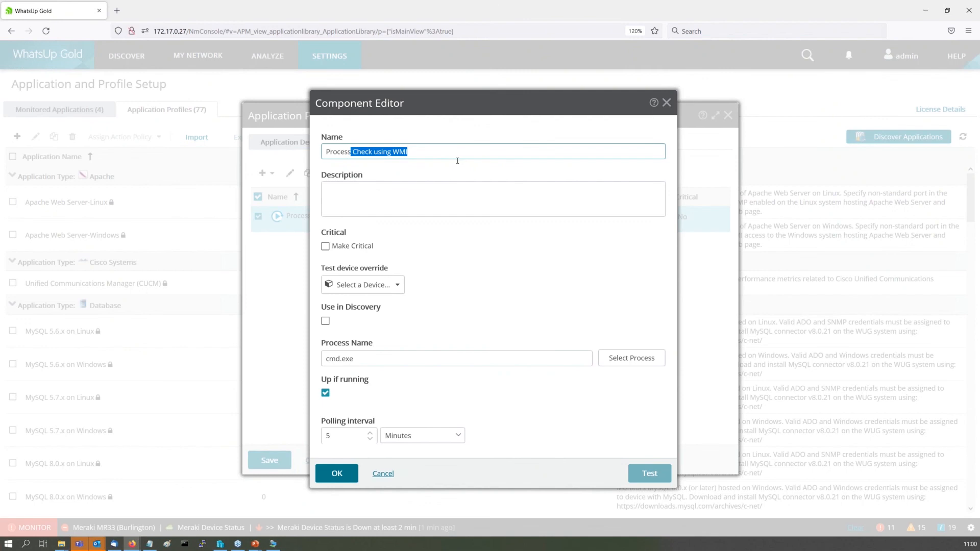
pyautogui.write('o cmd.exe')
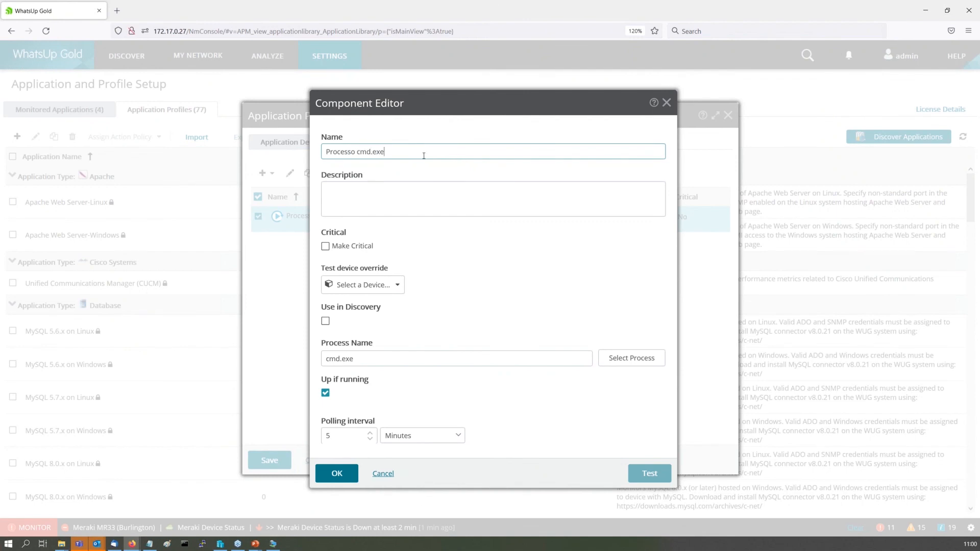
pyautogui.click(325, 321)
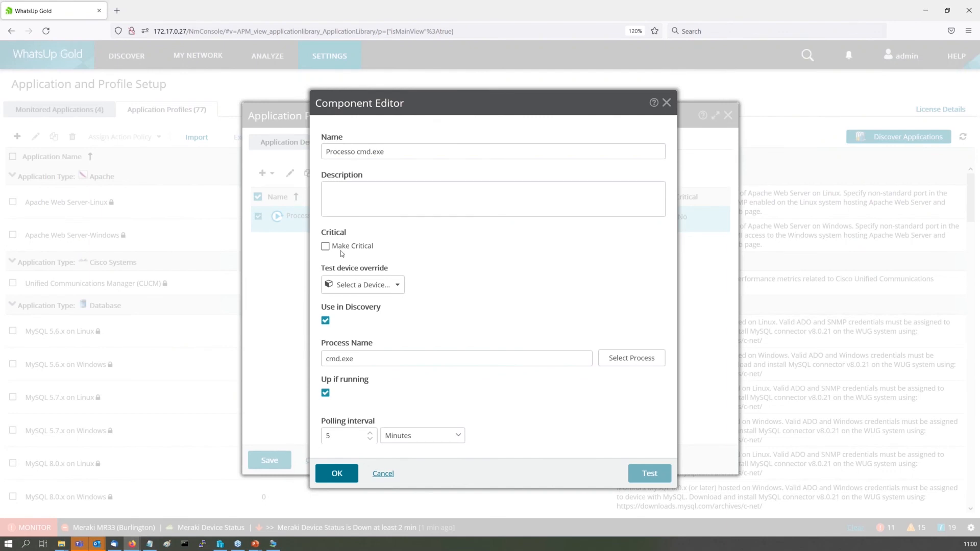
pyautogui.click(325, 246)
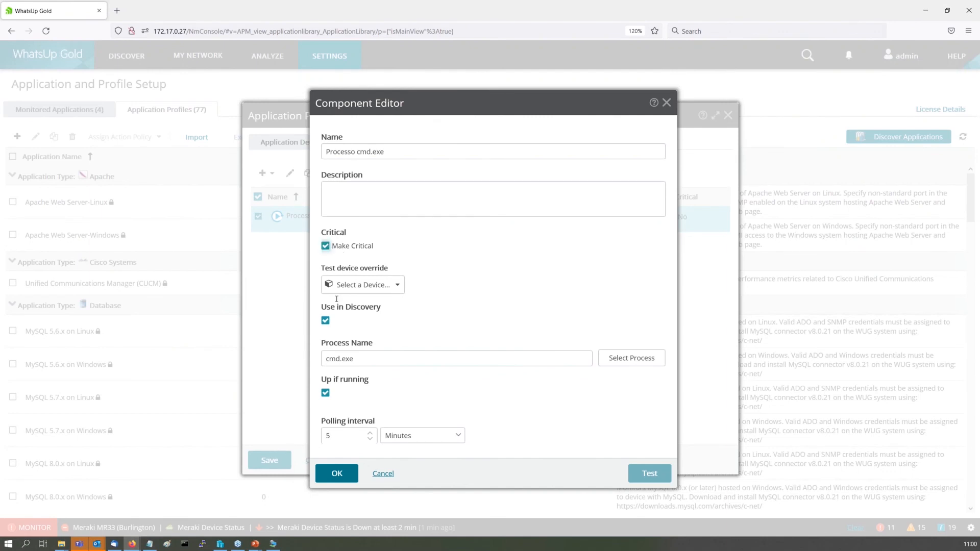
pyautogui.click(337, 473)
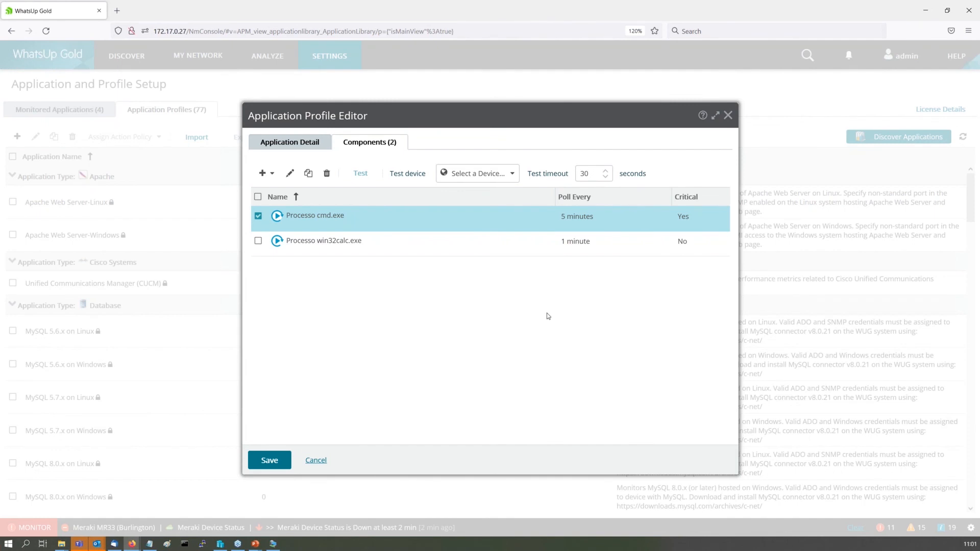
# - Save the Demo - App01 profile with its win32calc.exe and cmd.exe components
pyautogui.click(264, 455)
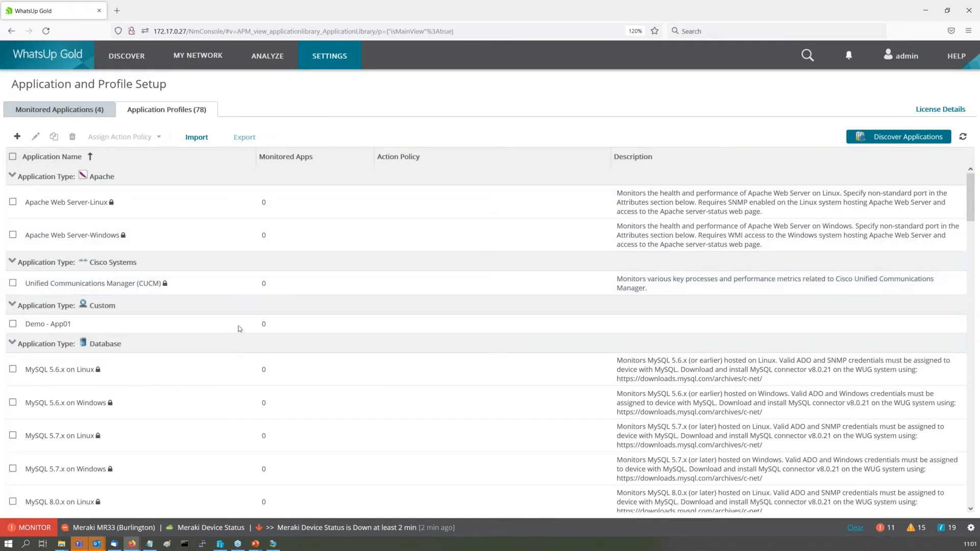
# - Add a monitored application using profile Demo - App01 on device 27 - WIN-1OSNE0B5JT7 and save it
pyautogui.click(90, 109)
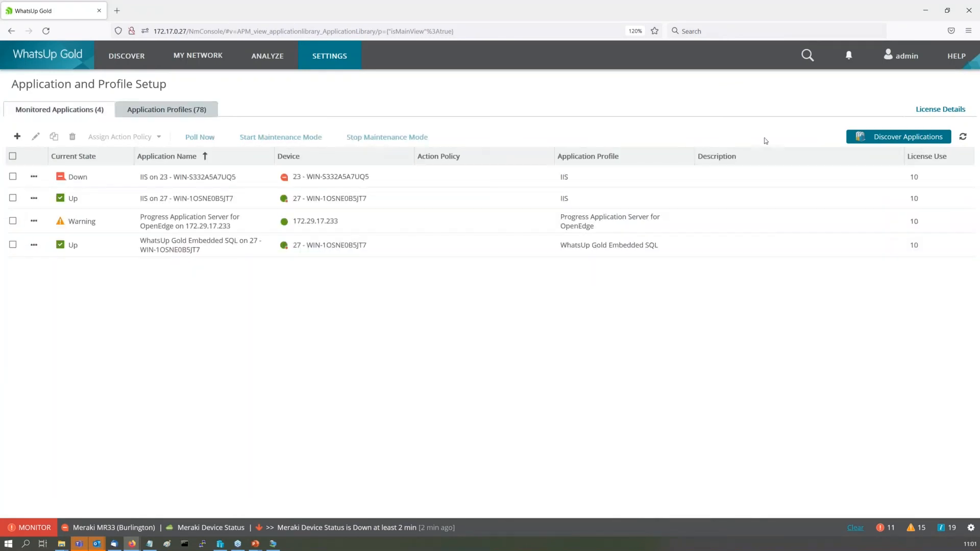
pyautogui.click(16, 136)
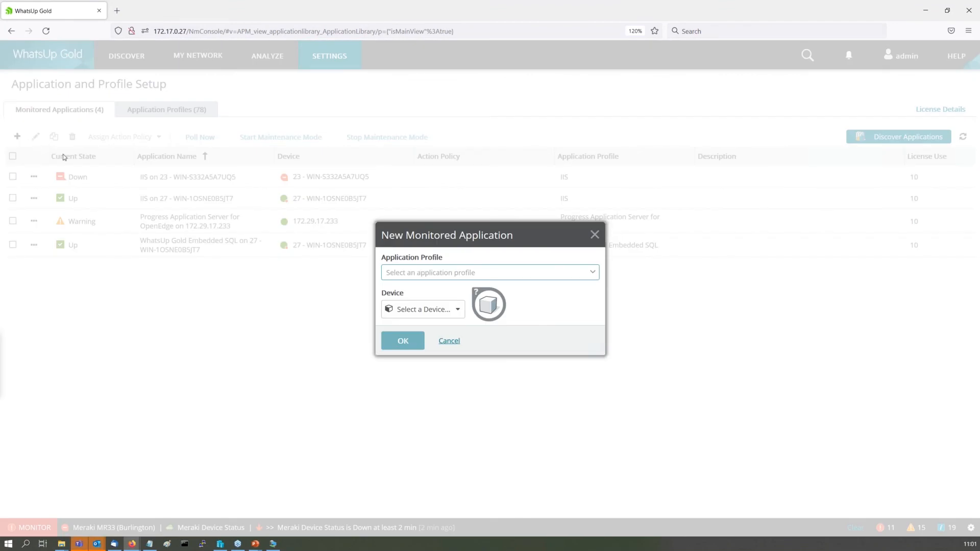
pyautogui.click(561, 275)
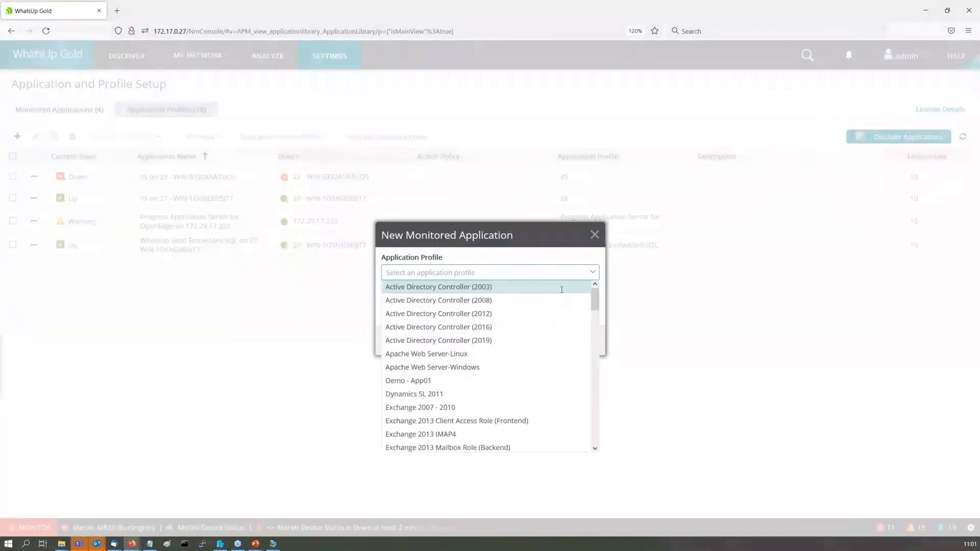
pyautogui.click(511, 381)
pyautogui.click(448, 313)
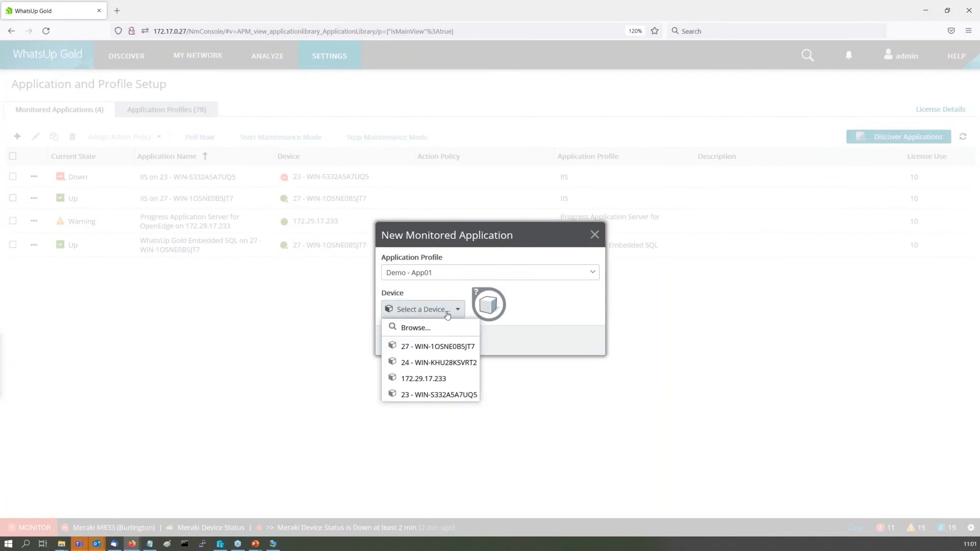
pyautogui.click(387, 346)
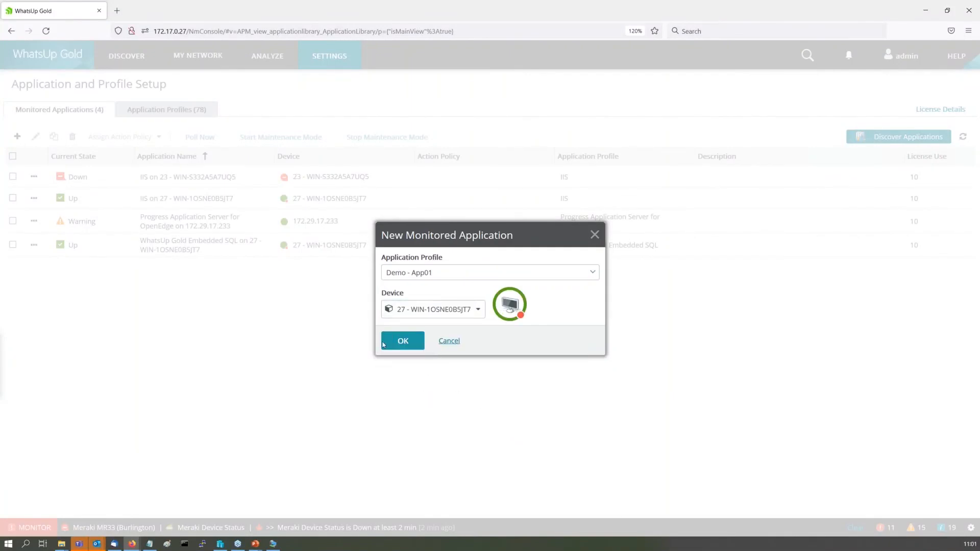
pyautogui.click(403, 340)
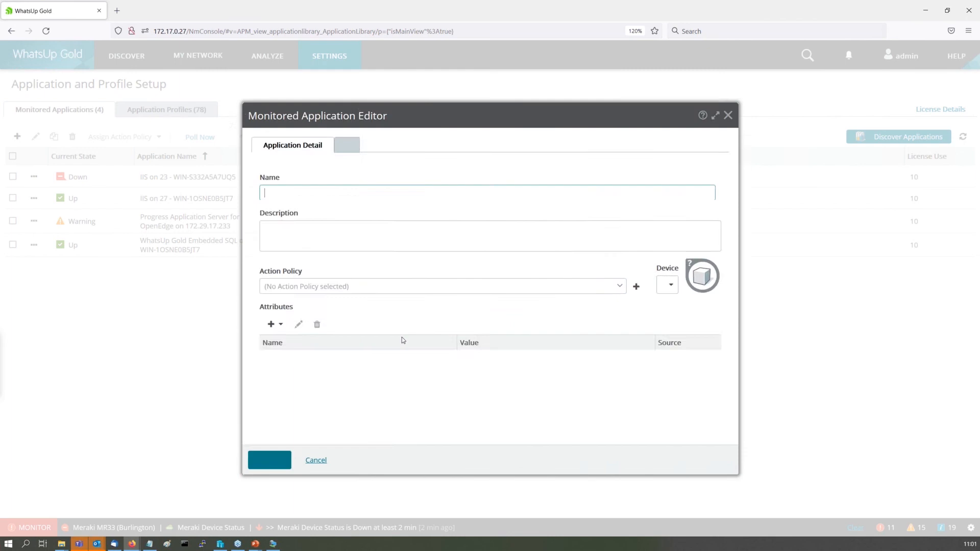
pyautogui.click(282, 457)
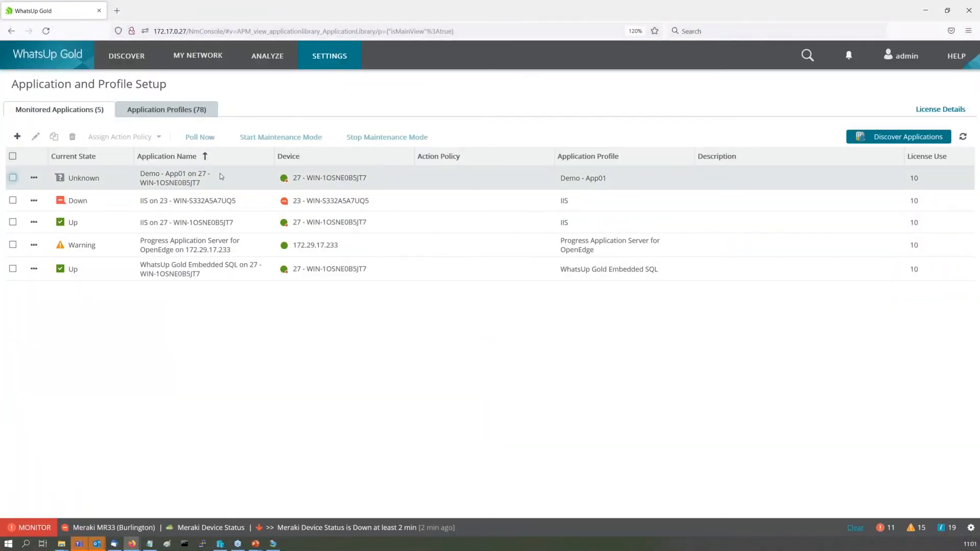
pyautogui.click(268, 62)
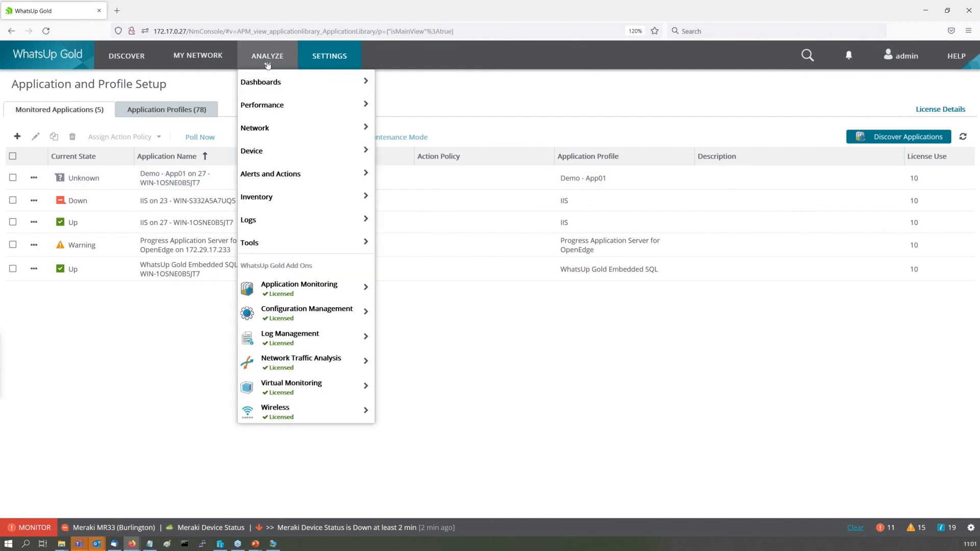
# - Verify Demo - App01 on device 27 shows Up on the Application Monitoring Dashboard, then return to Application and Profile Setup
pyautogui.moveTo(303, 294)
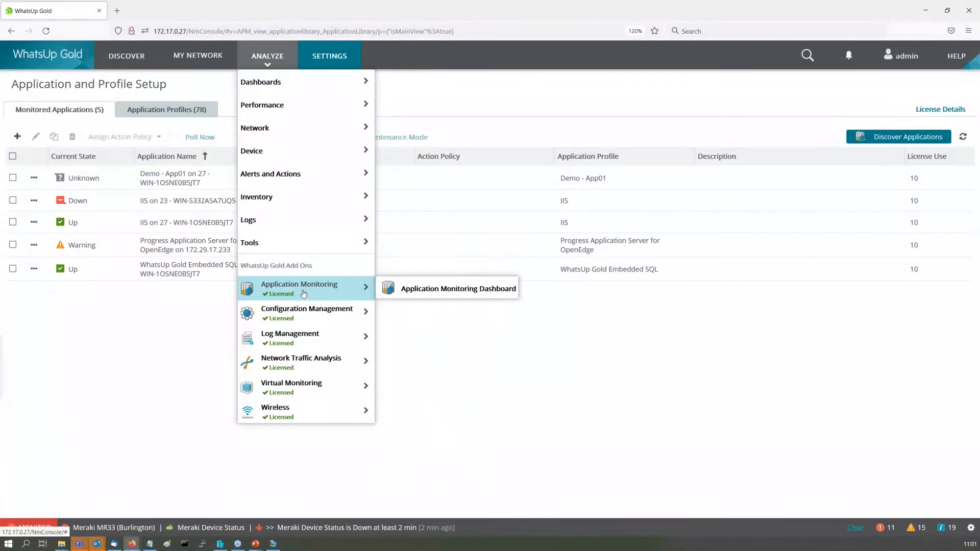
pyautogui.click(436, 289)
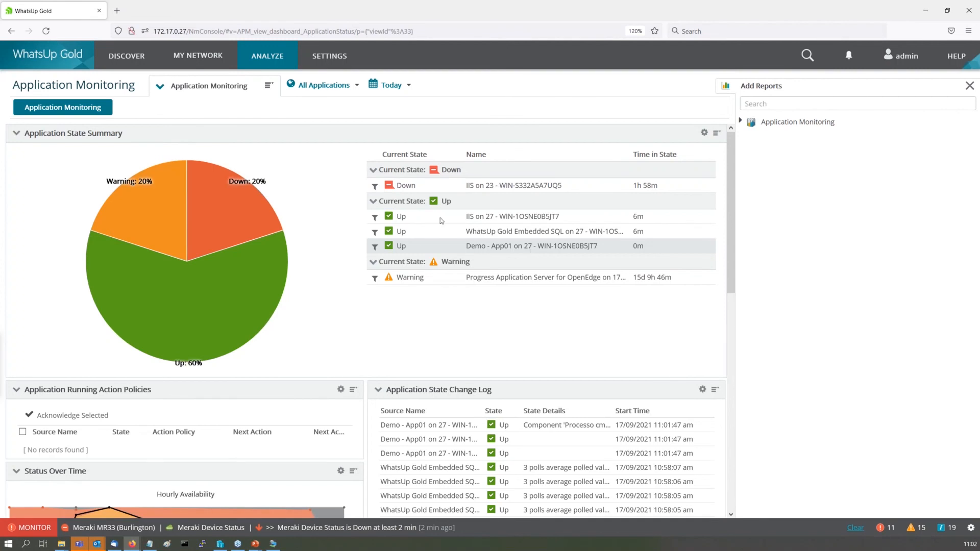
pyautogui.click(314, 66)
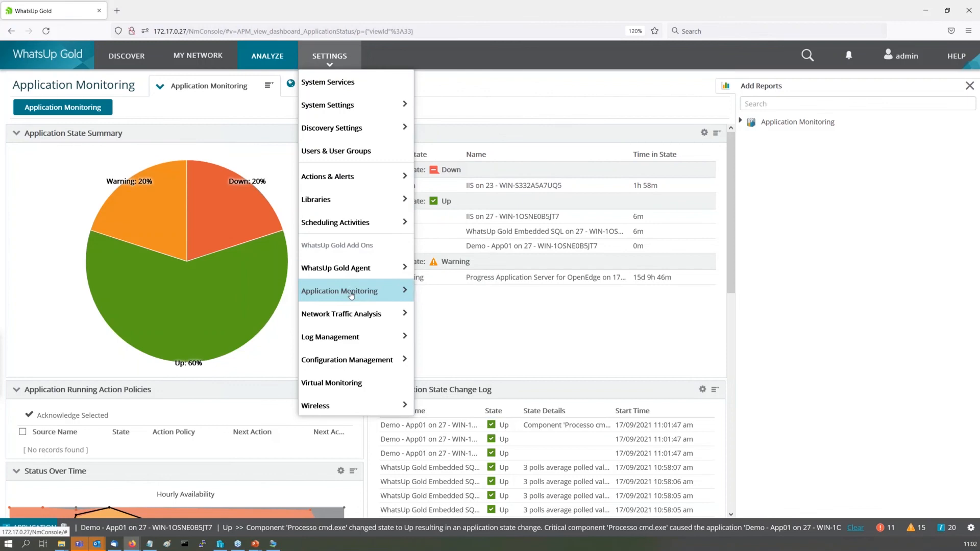
pyautogui.moveTo(351, 295)
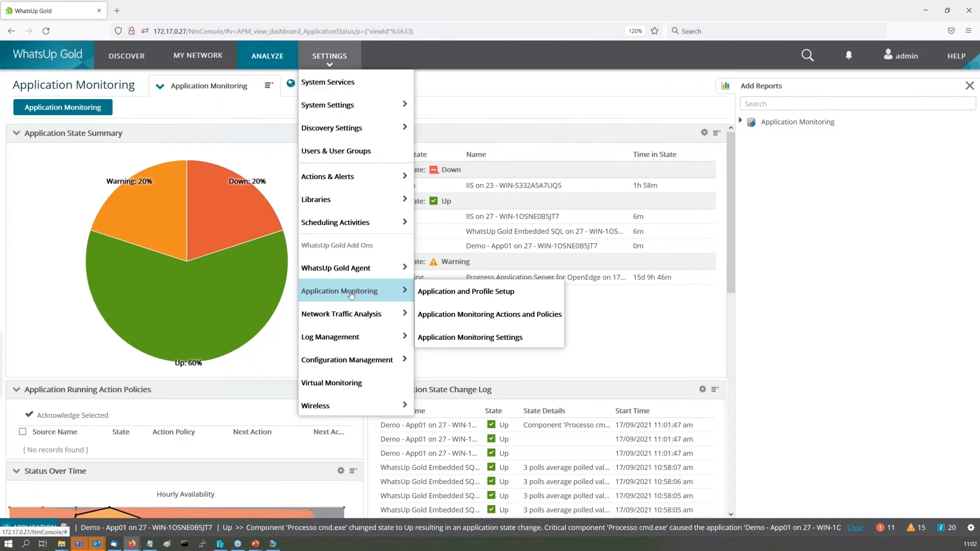
pyautogui.click(475, 291)
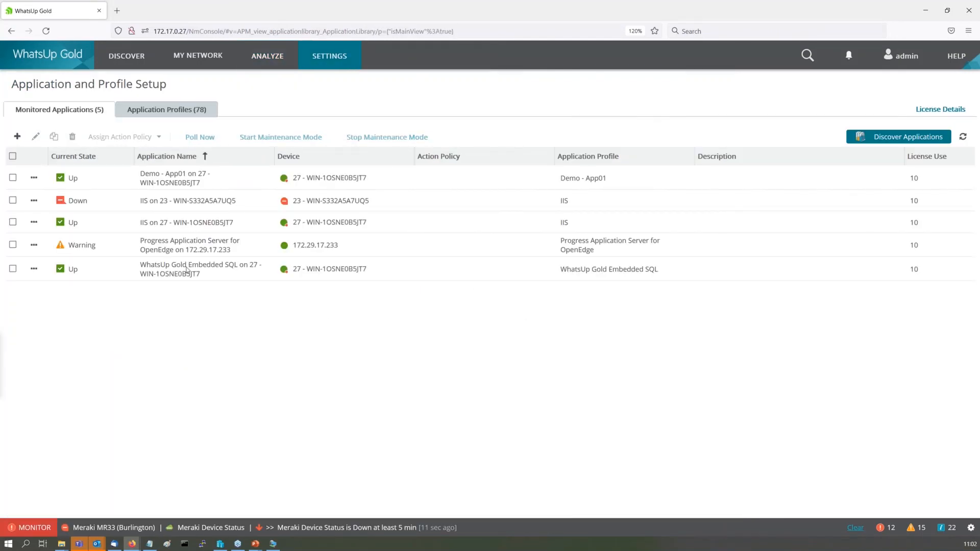
# - Review the Progress Application Server's 11 components, then cancel the editor without changes
pyautogui.click(197, 252)
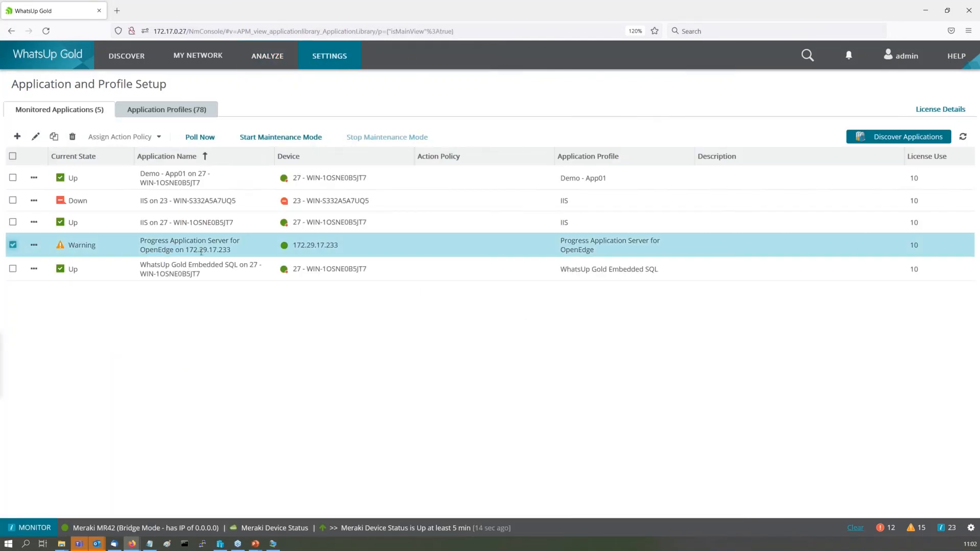
pyautogui.click(35, 137)
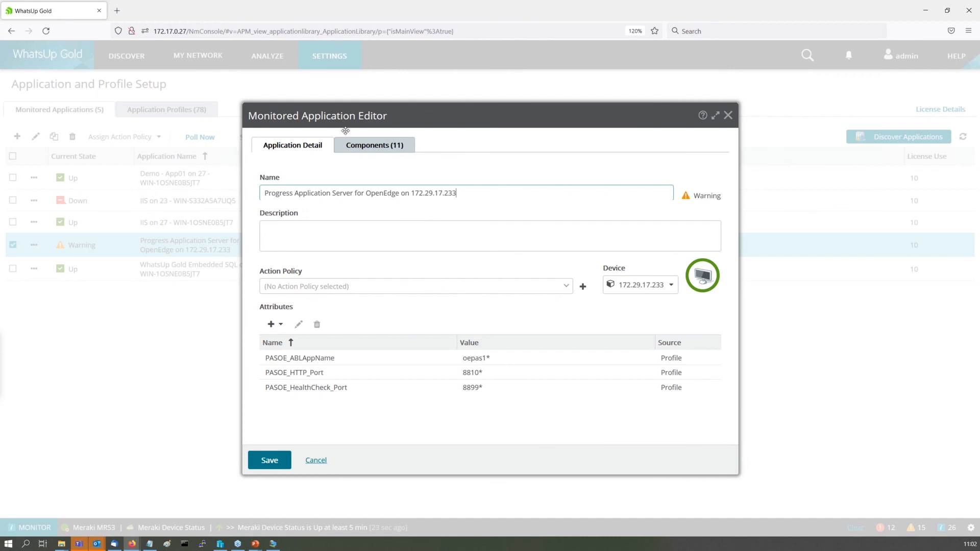
pyautogui.click(374, 146)
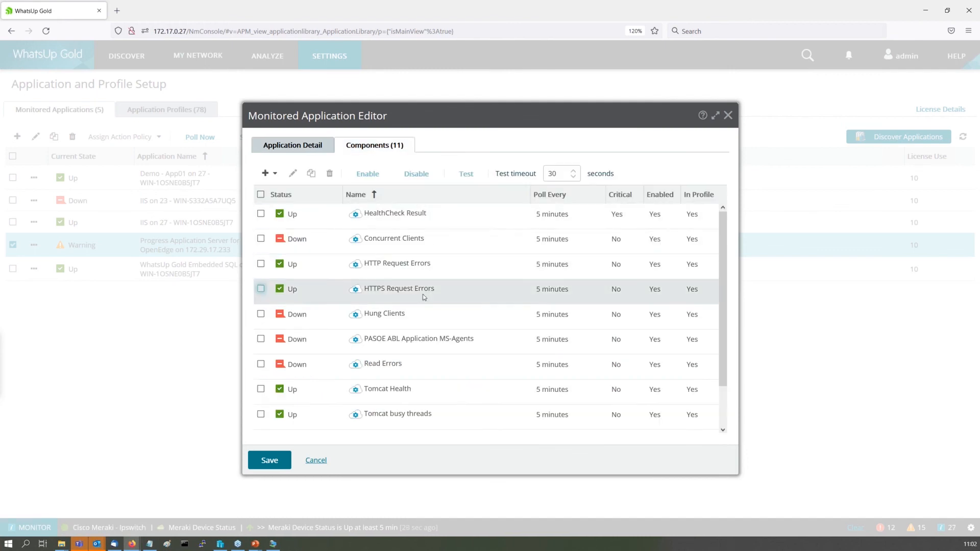
pyautogui.click(416, 342)
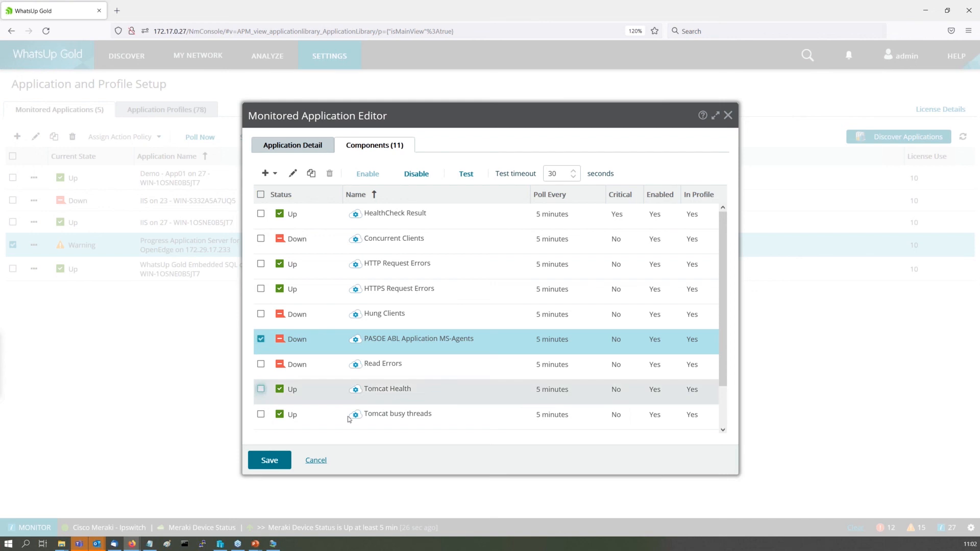
pyautogui.click(317, 461)
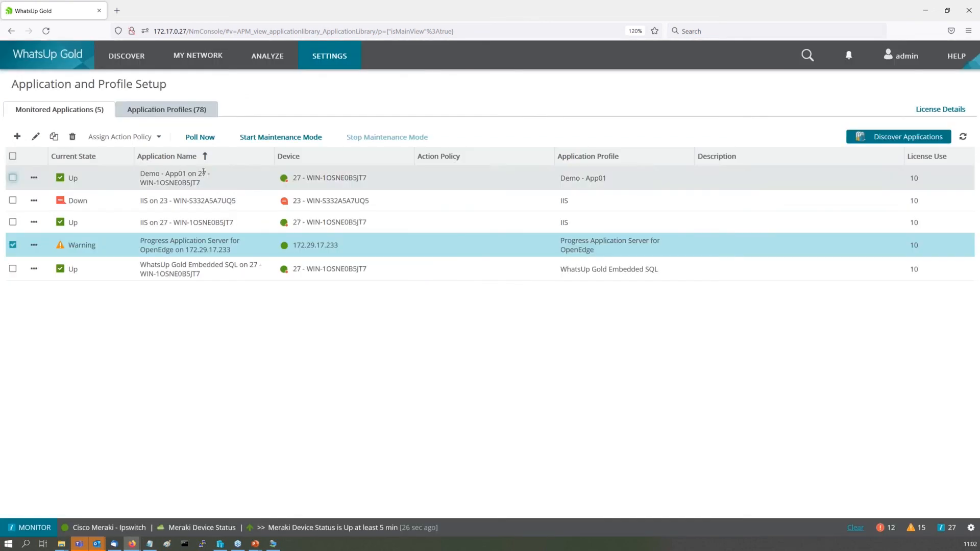
# - Open the components of the Progress Application Server for OpenEdge profile
pyautogui.click(178, 111)
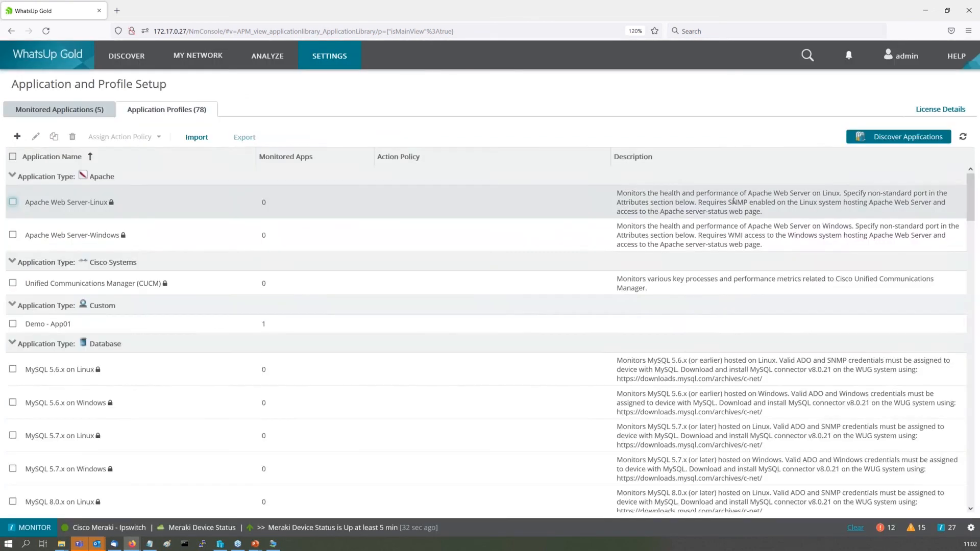
pyautogui.moveTo(966, 200); pyautogui.dragTo(973, 245)
pyautogui.scroll(-20, 973, 245)
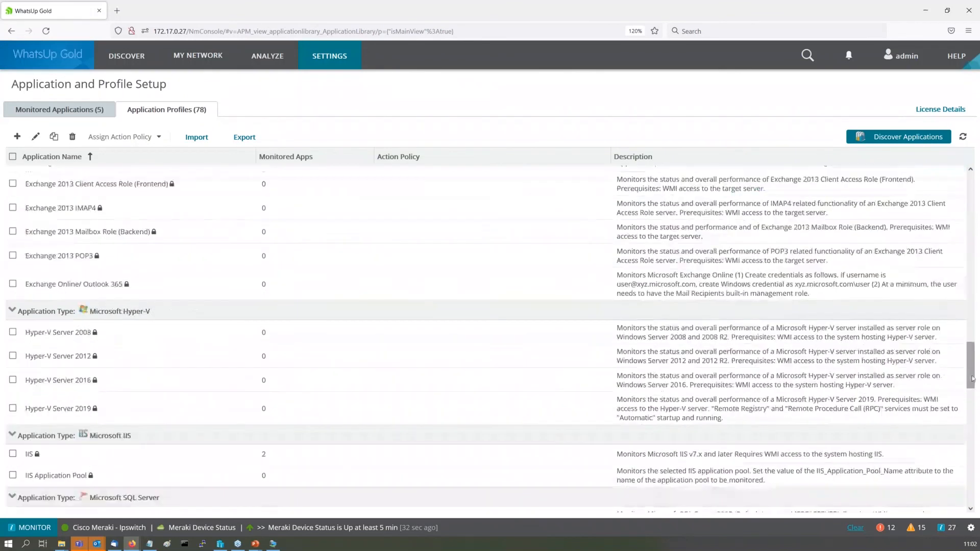
pyautogui.click(341, 459)
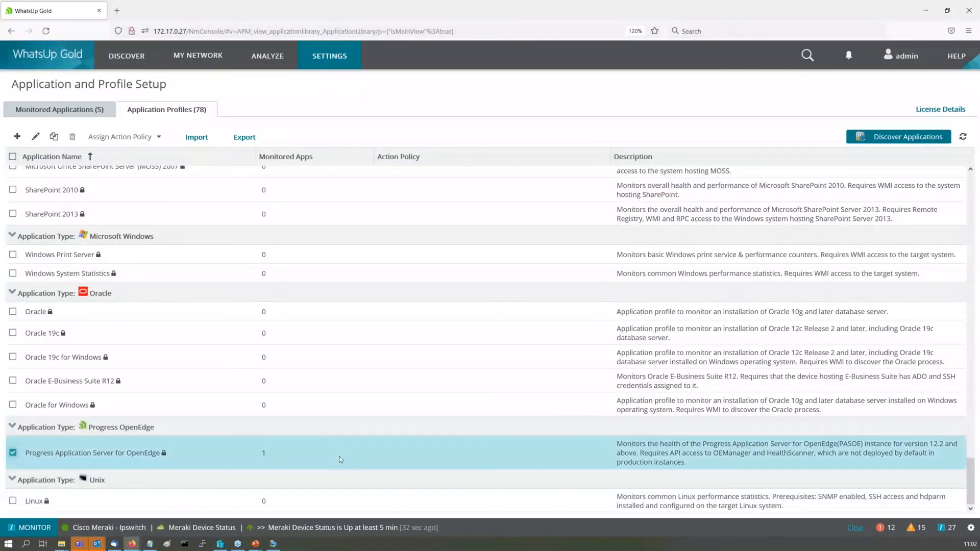
pyautogui.click(33, 137)
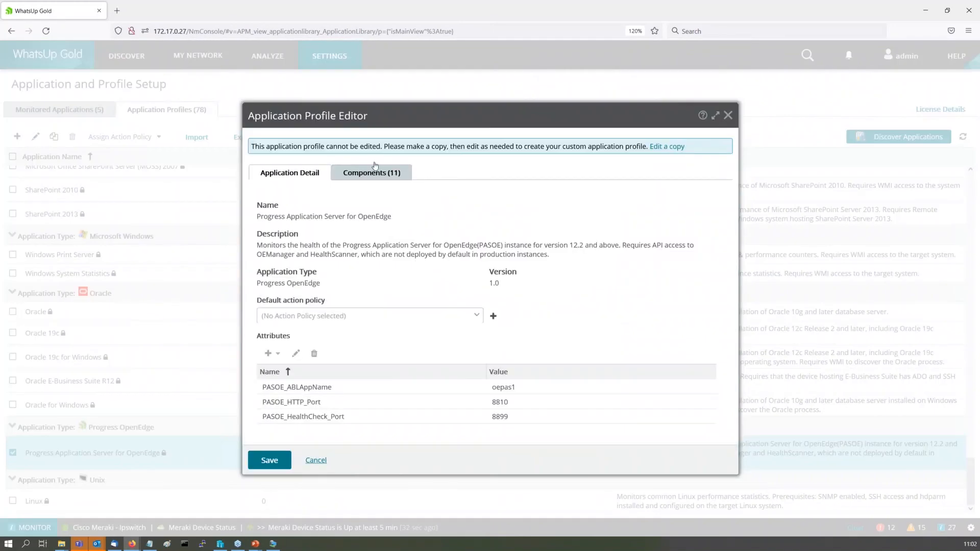
pyautogui.click(375, 169)
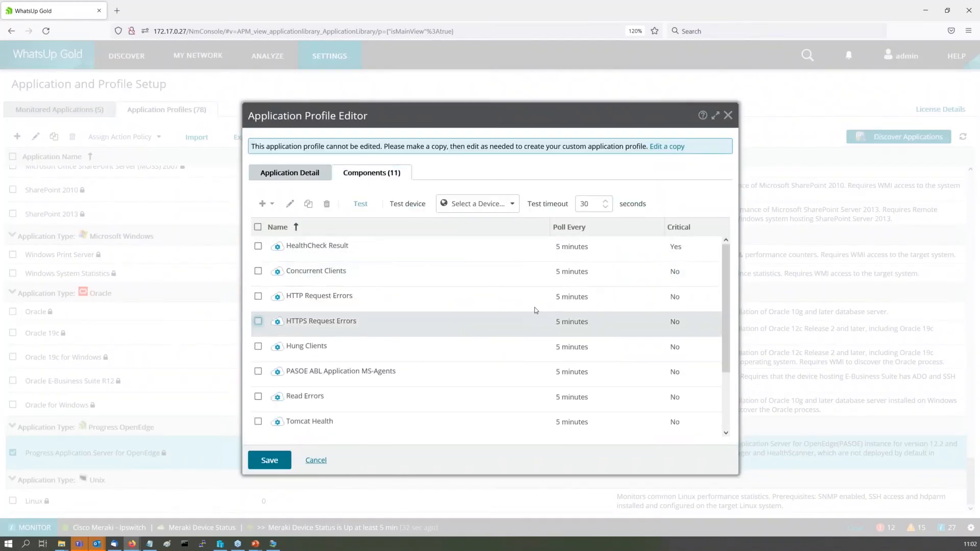
# - Inspect the HTTP Request Errors check, cancel both dialogs, and return to Monitored Applications
pyautogui.click(482, 305)
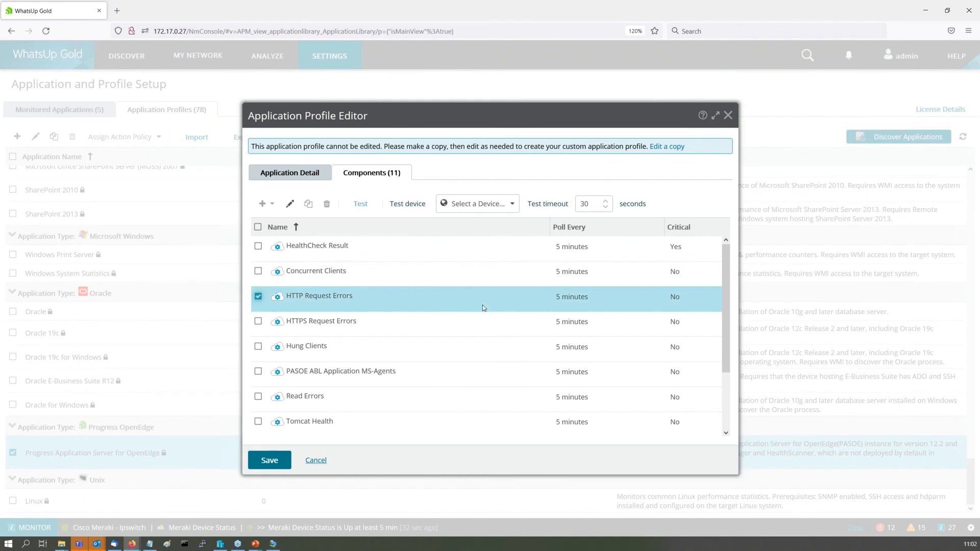
pyautogui.click(291, 205)
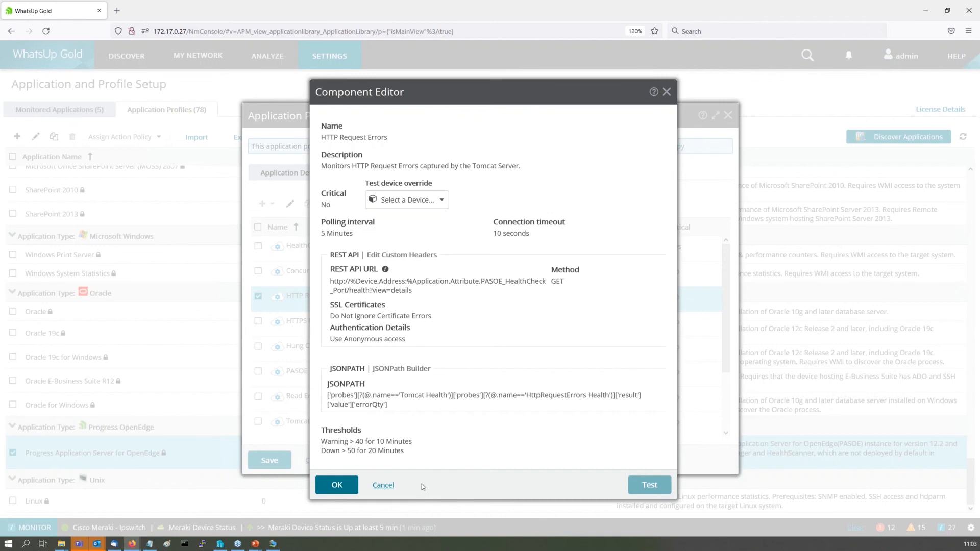
pyautogui.click(357, 483)
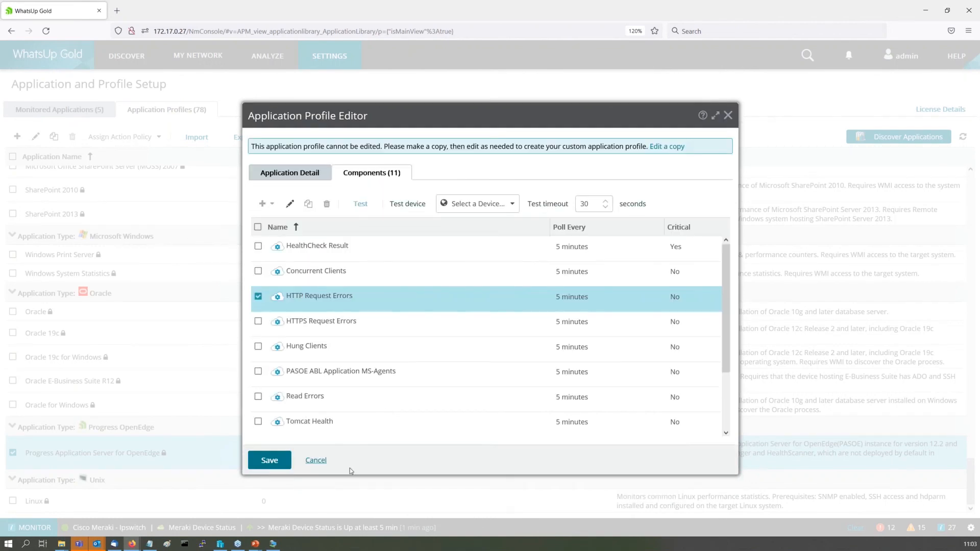
pyautogui.click(316, 461)
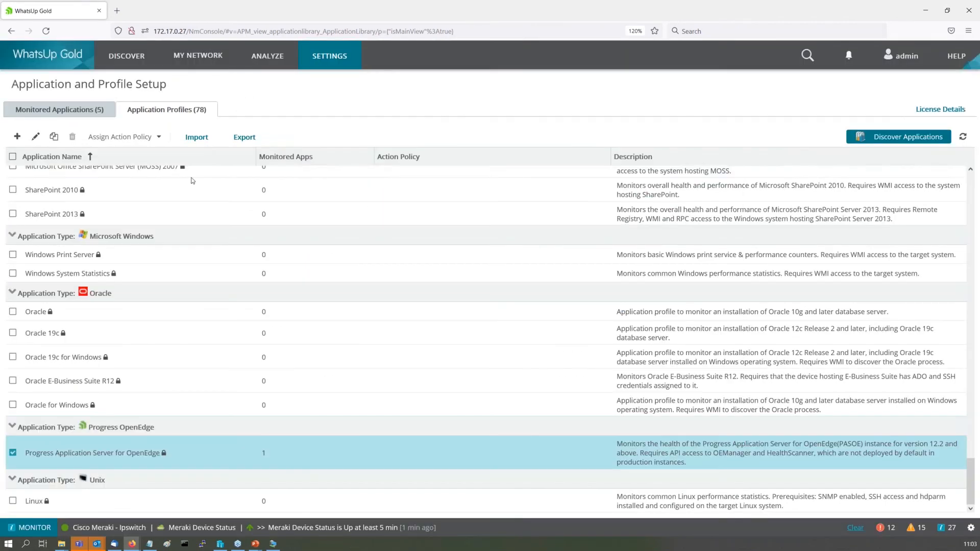
pyautogui.click(76, 112)
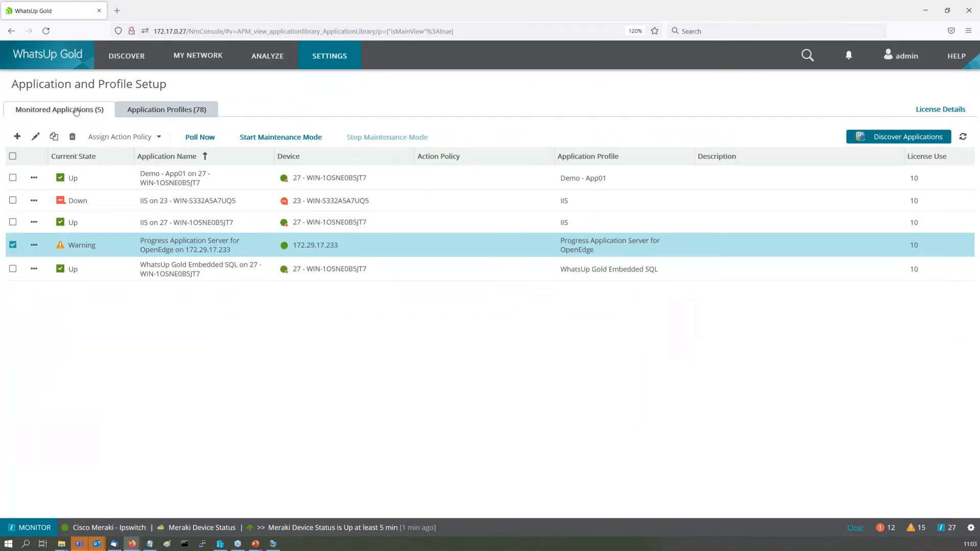